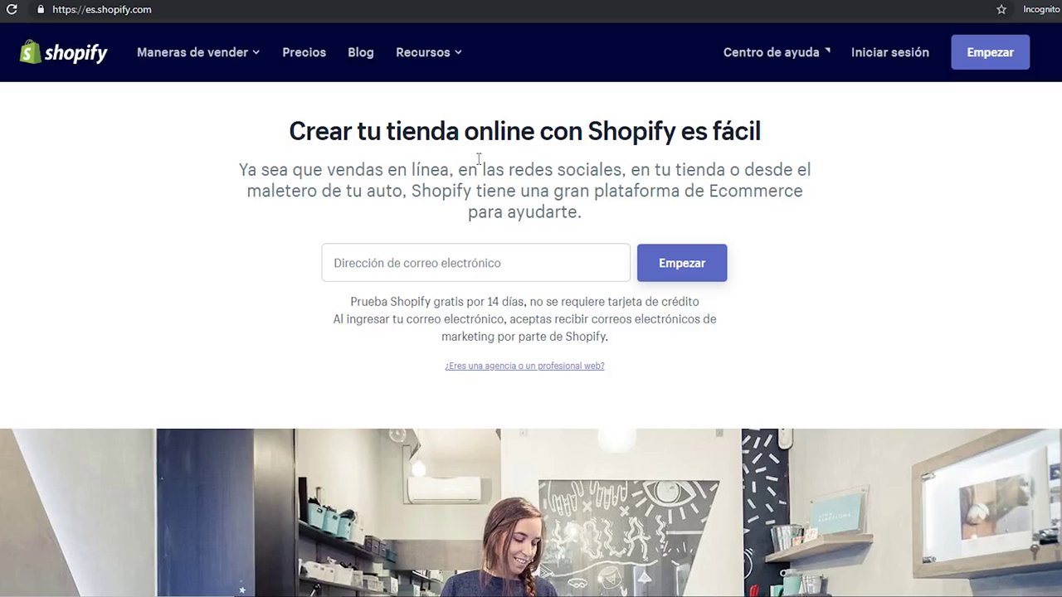
Step: Enter the account e-mail on the Shopify home page and start the 14-day free trial
left_click_drag(475, 301, 542, 301)
left_click(435, 270)
key("ctrl+v")
left_click(668, 273)
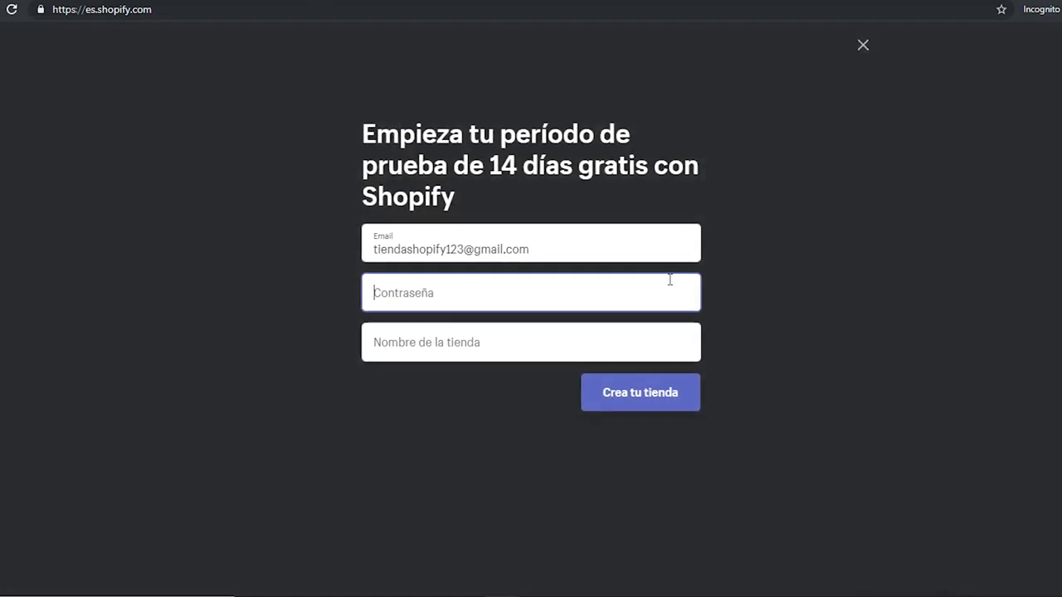
Step: Enter the account password, name the store tiendaonline123 and create the store
key("ctrl+v")
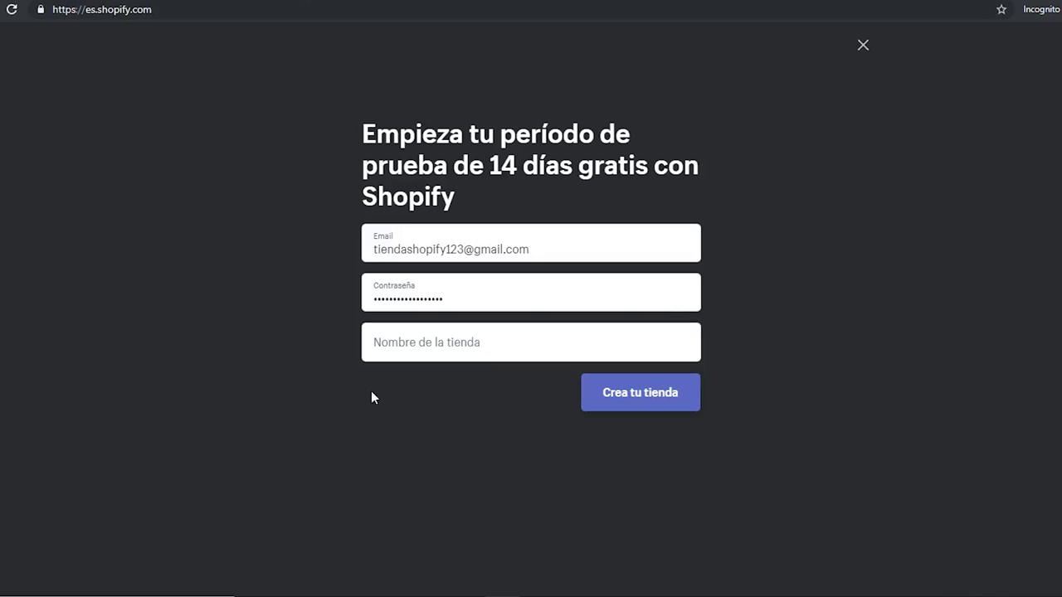
left_click(398, 344)
type("tiendaonline123")
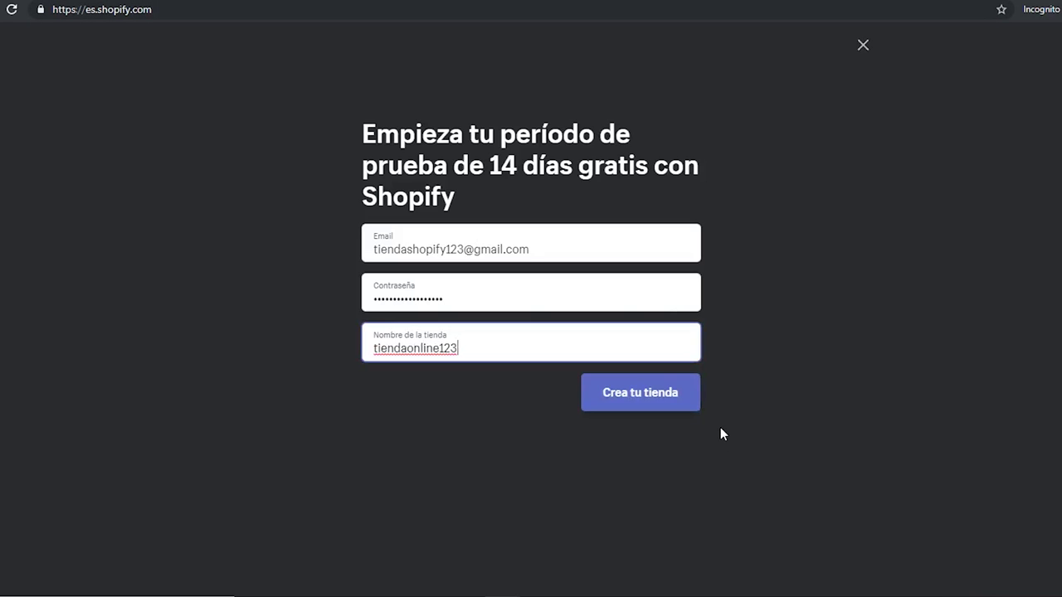
left_click(636, 405)
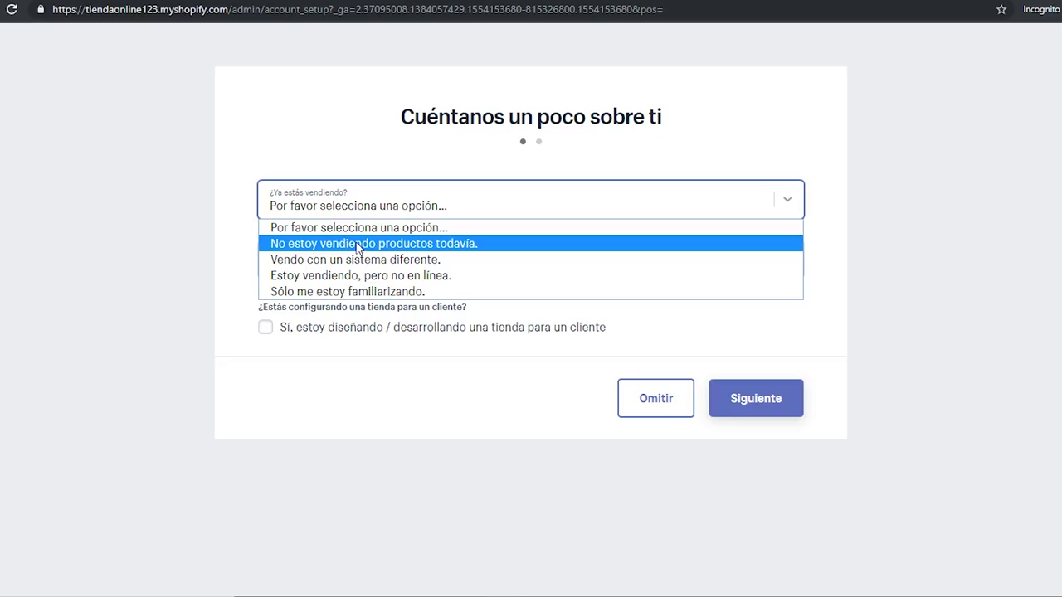
Step: Answer the questionnaire with not selling products yet, only getting familiar with Shopify and ₡ 0 CRC current revenue, and continue
left_click(358, 243)
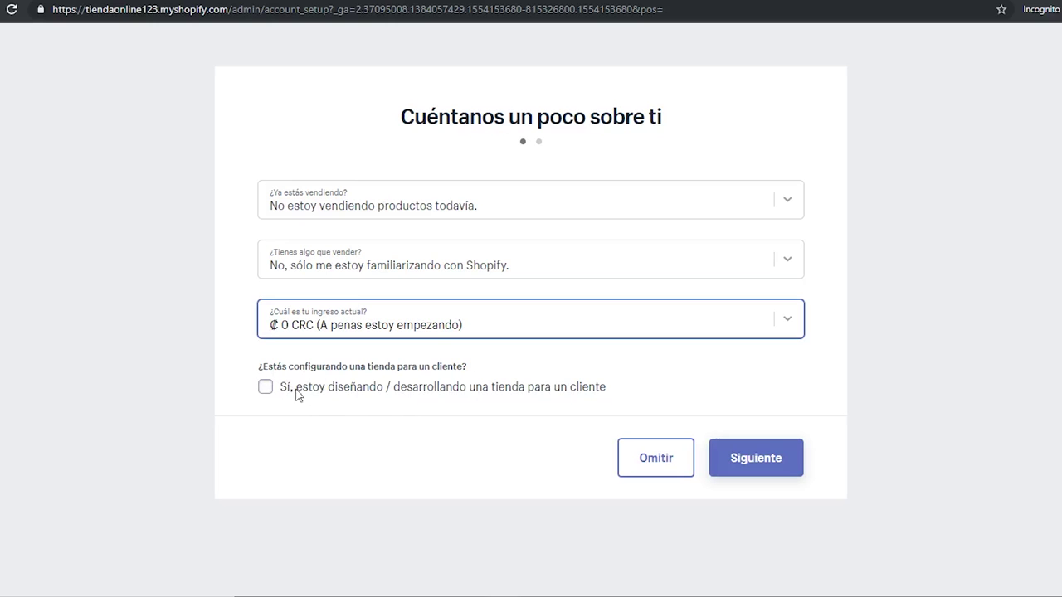
left_click(781, 468)
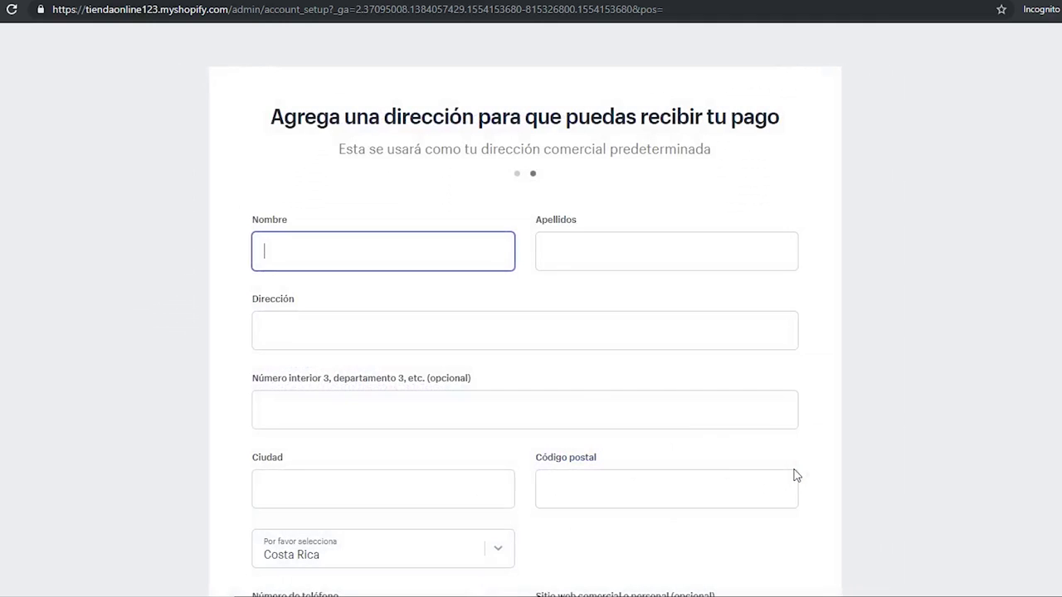
Step: Fill in the business address form with the owner's name, street address, city, postal code and phone number, and enter the store
scroll(879, 341, "down", 2)
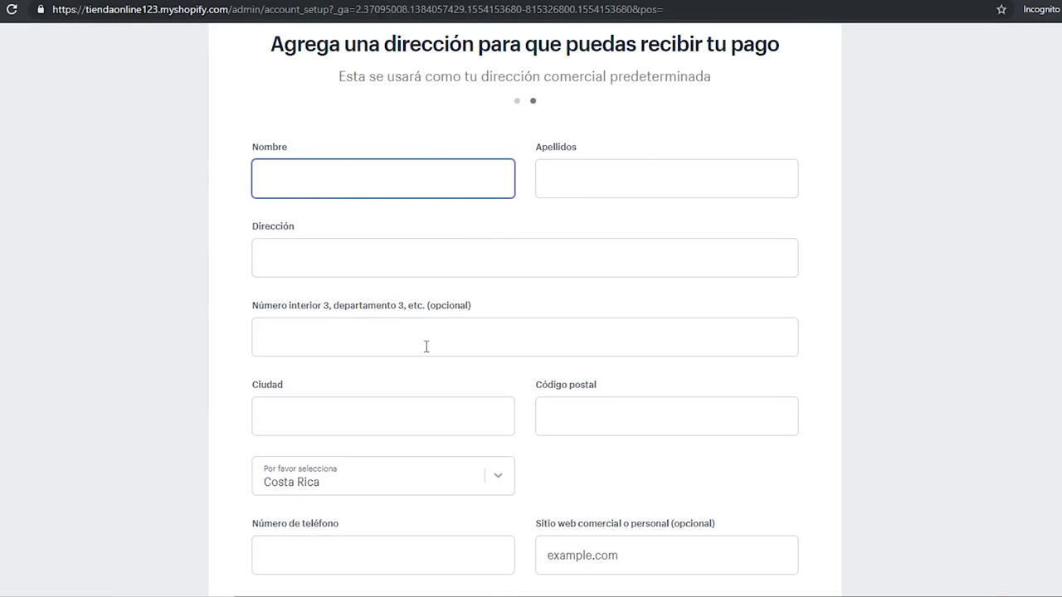
scroll(425, 346, "down", 2)
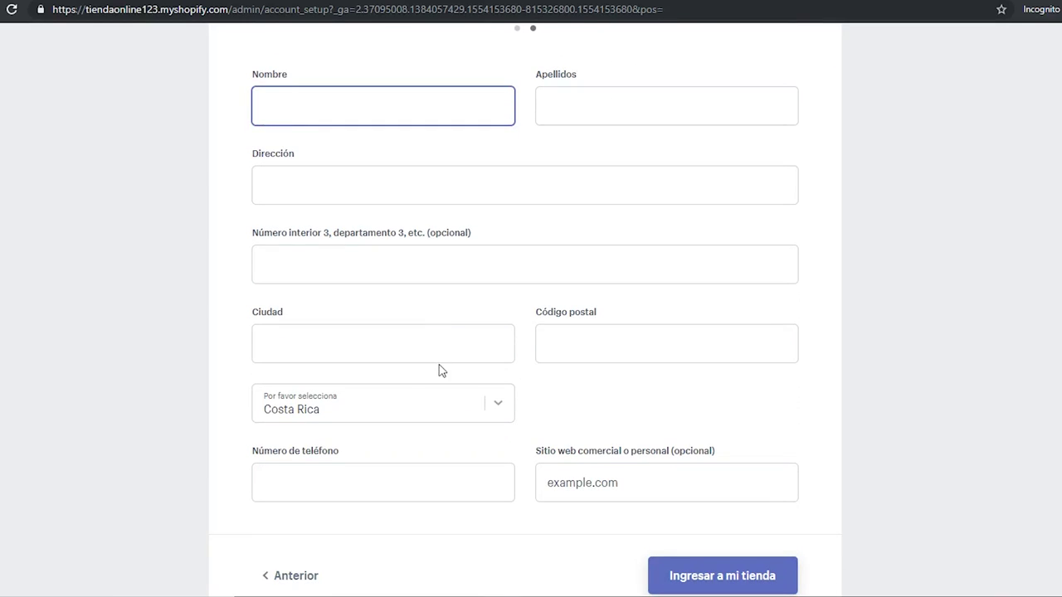
scroll(410, 384, "down", 1)
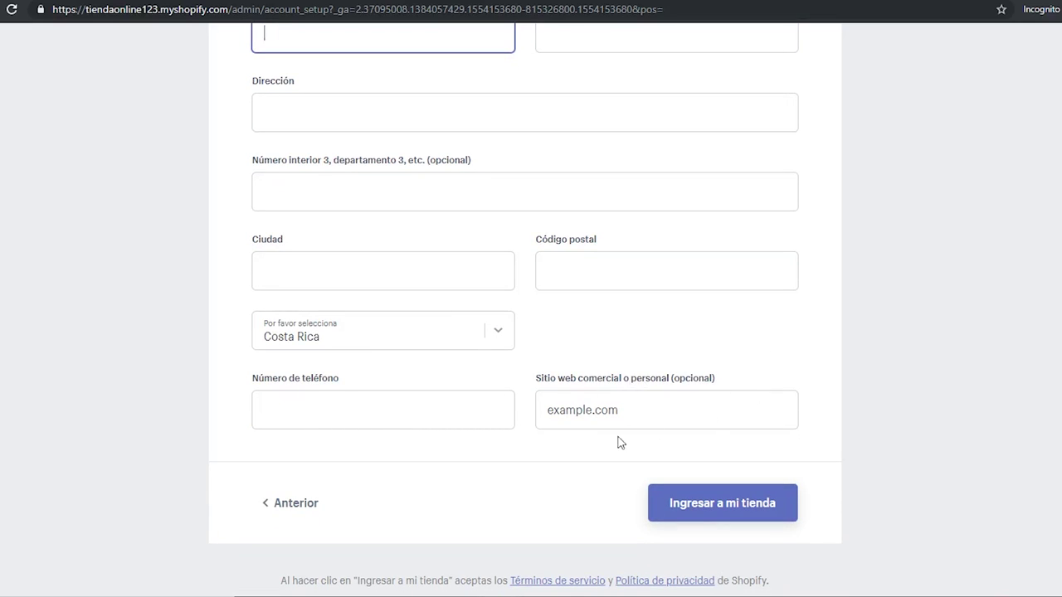
scroll(654, 405, "up", 3)
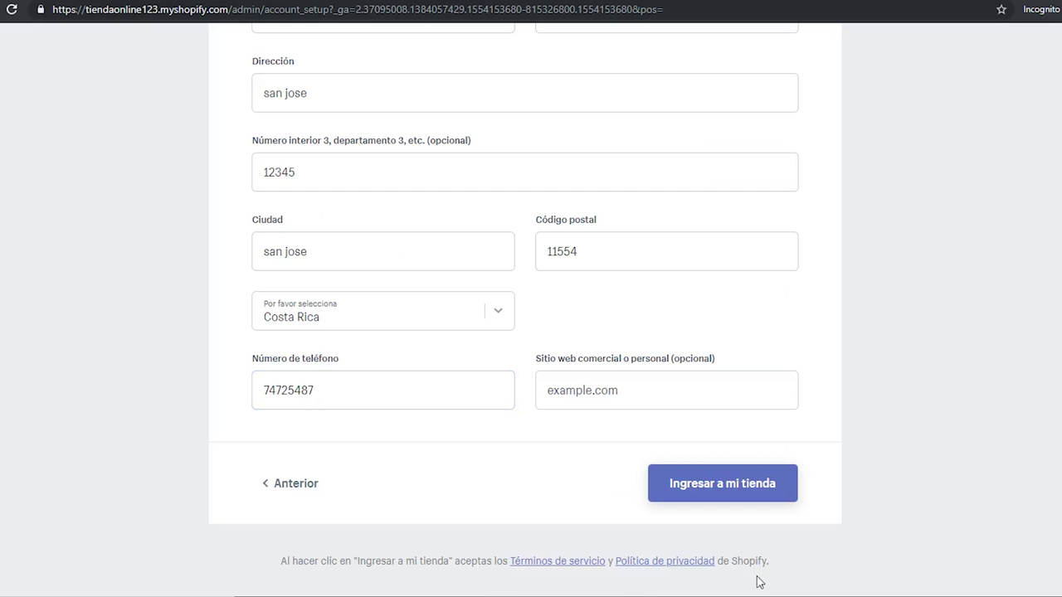
scroll(763, 585, "up", 3)
scroll(1000, 448, "down", 3)
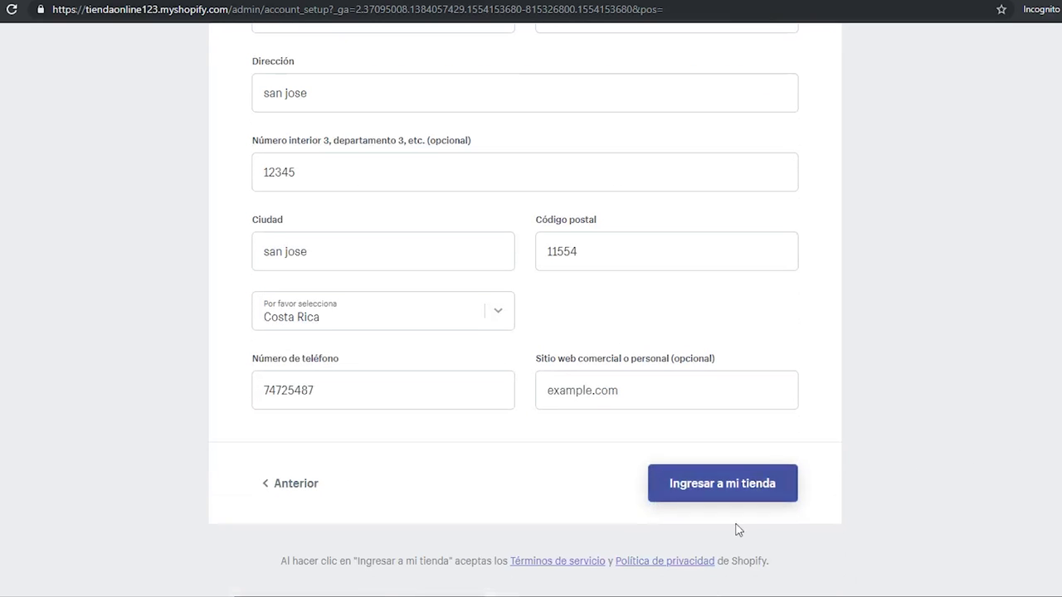
left_click(738, 507)
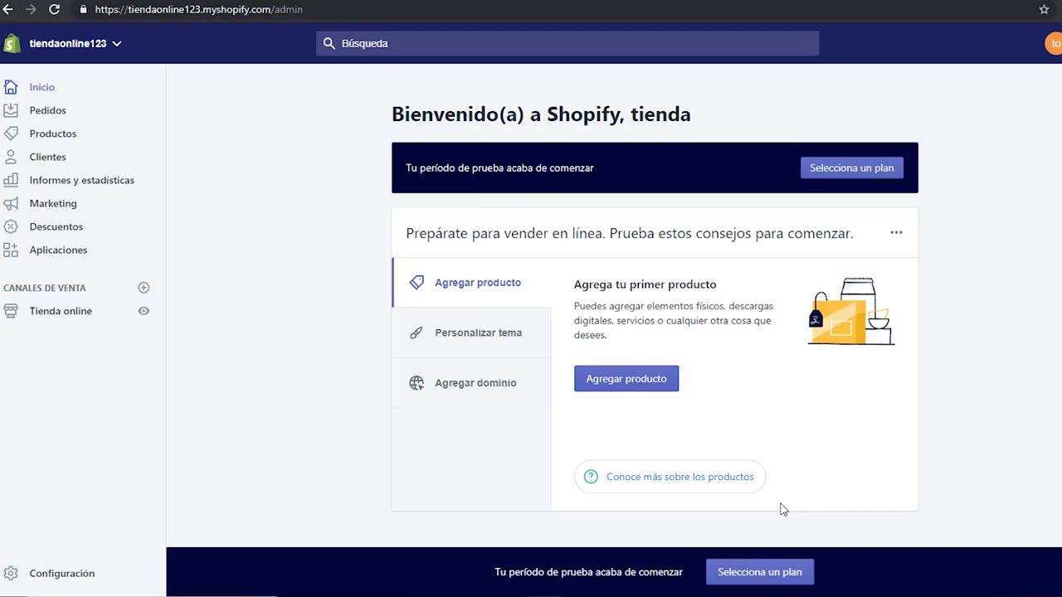
Step: Go to the online store's themes page and open the collection of free themes
left_click(67, 313)
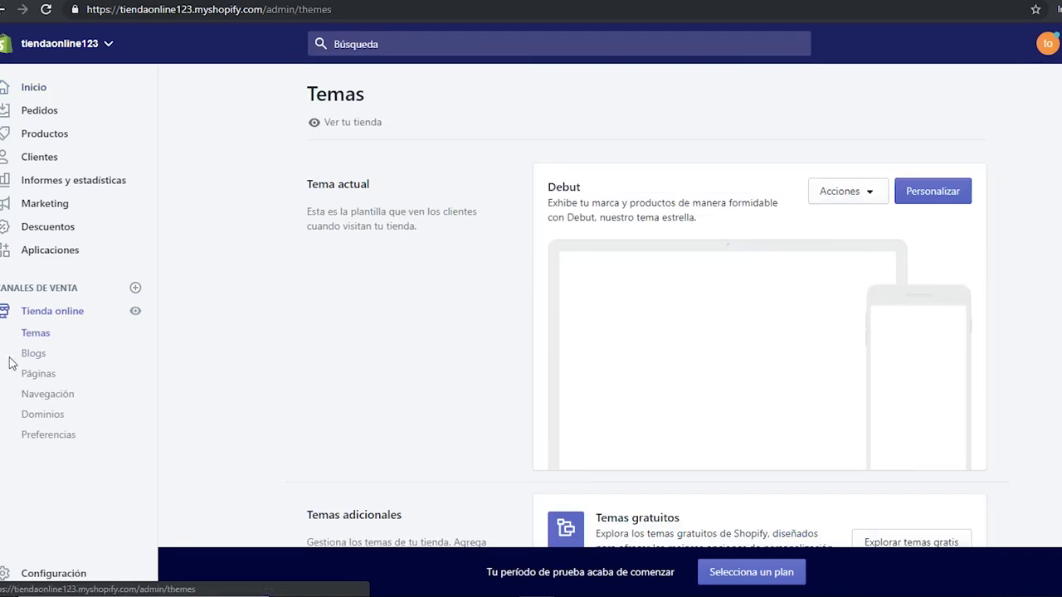
scroll(1037, 222, "down", 3)
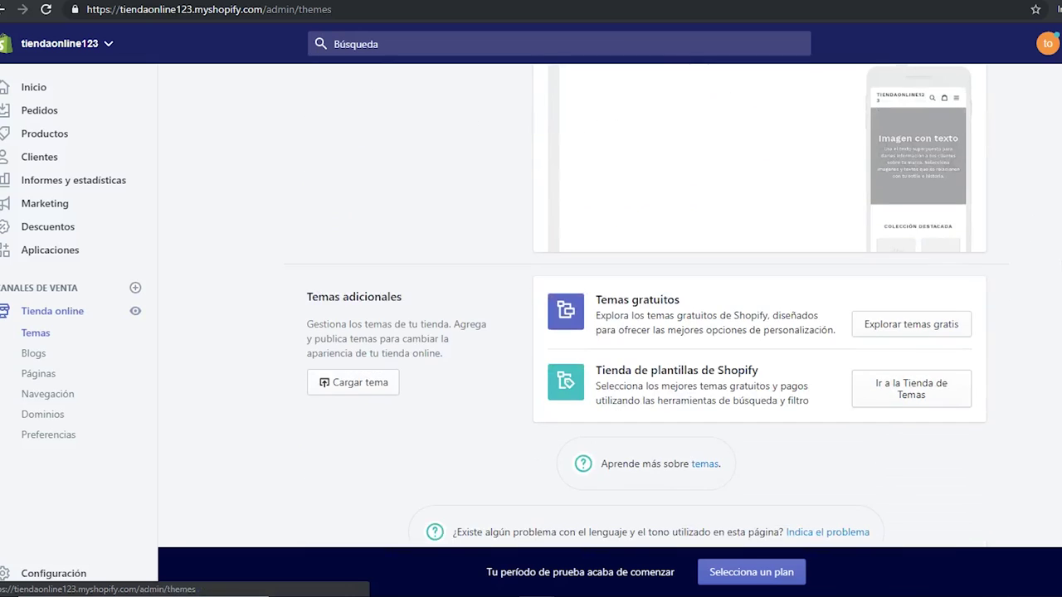
scroll(1034, 295, "up", 3)
scroll(813, 207, "down", 1)
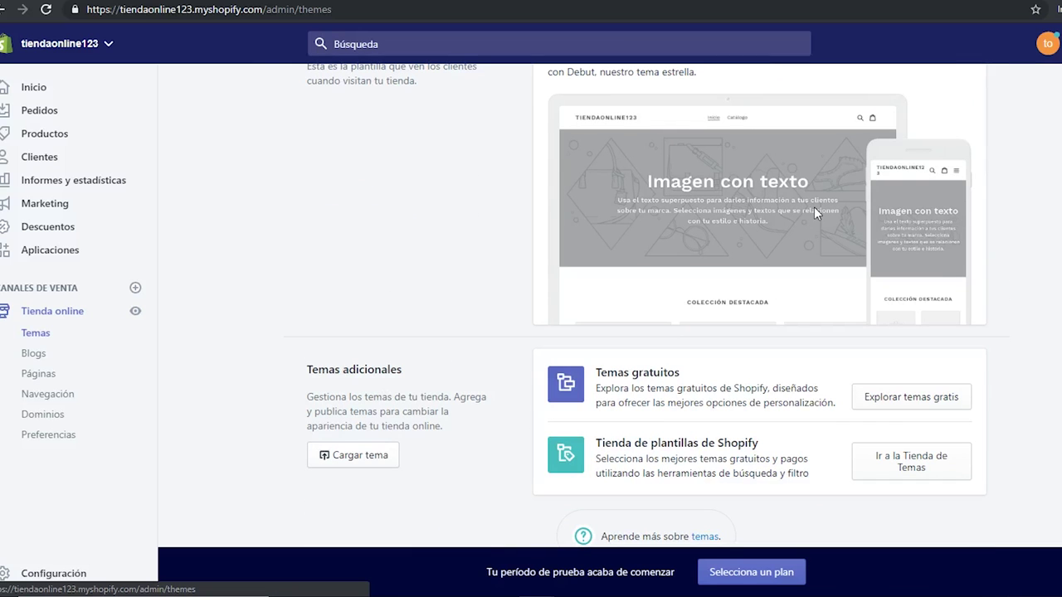
scroll(1004, 342, "down", 1)
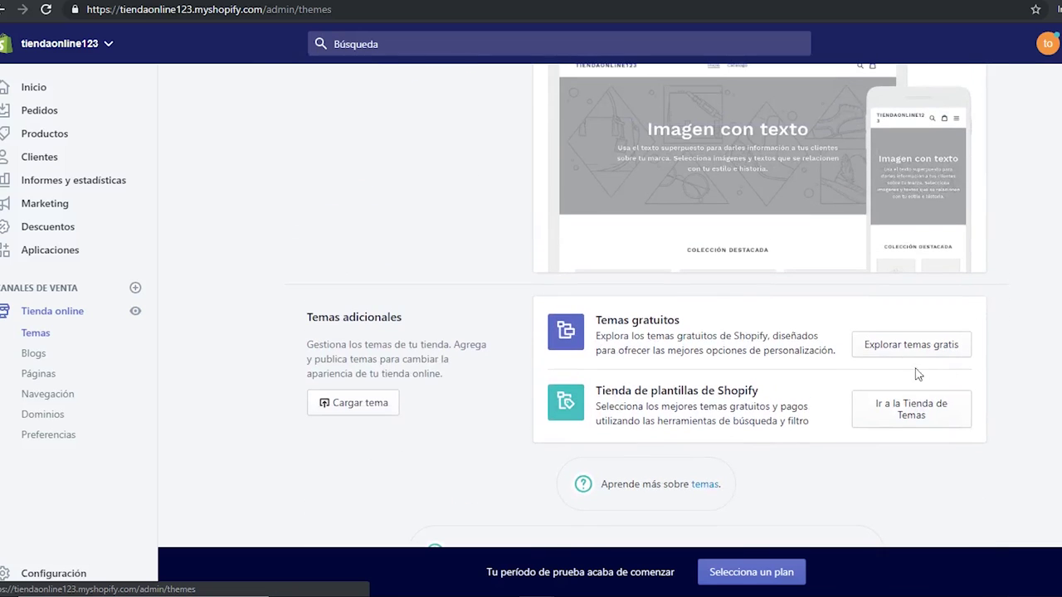
left_click(924, 345)
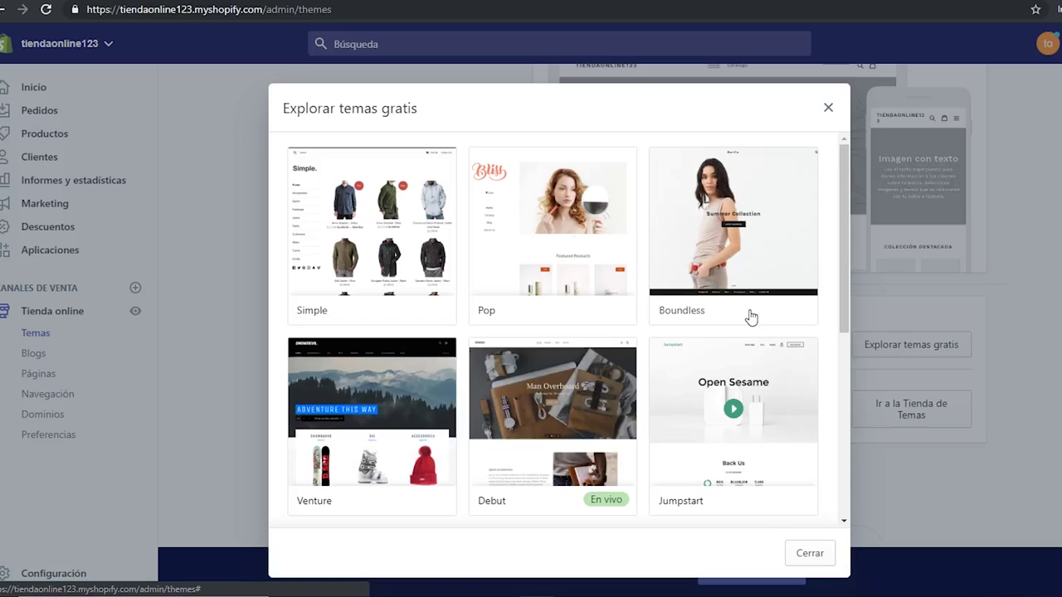
Step: Look through the free themes from Simple down to Minimal to compare their designs
scroll(750, 316, "down", 3)
scroll(481, 312, "up", 3)
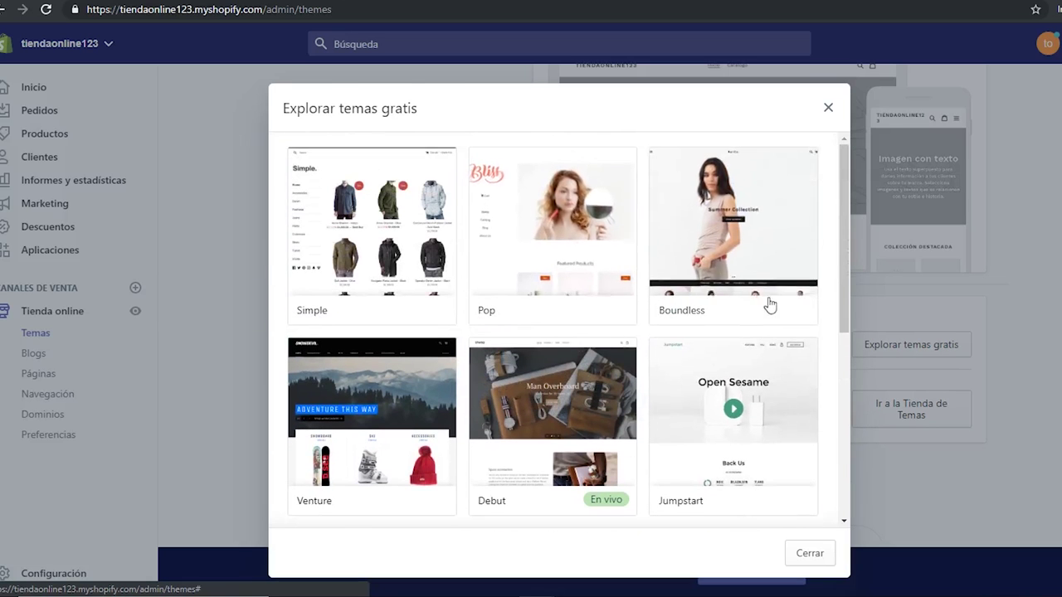
scroll(747, 233, "down", 3)
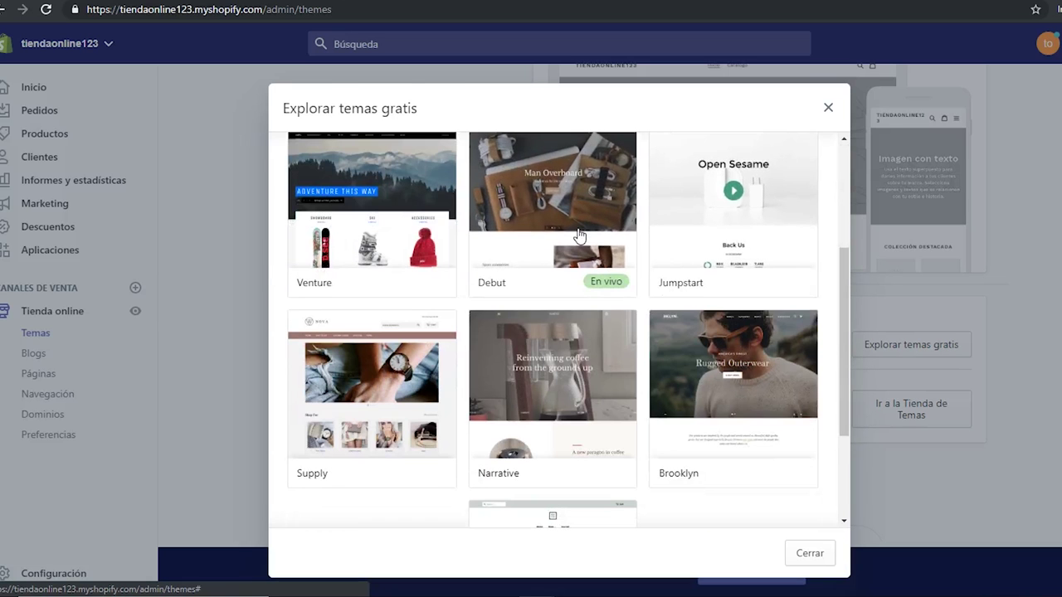
scroll(579, 236, "down", 1)
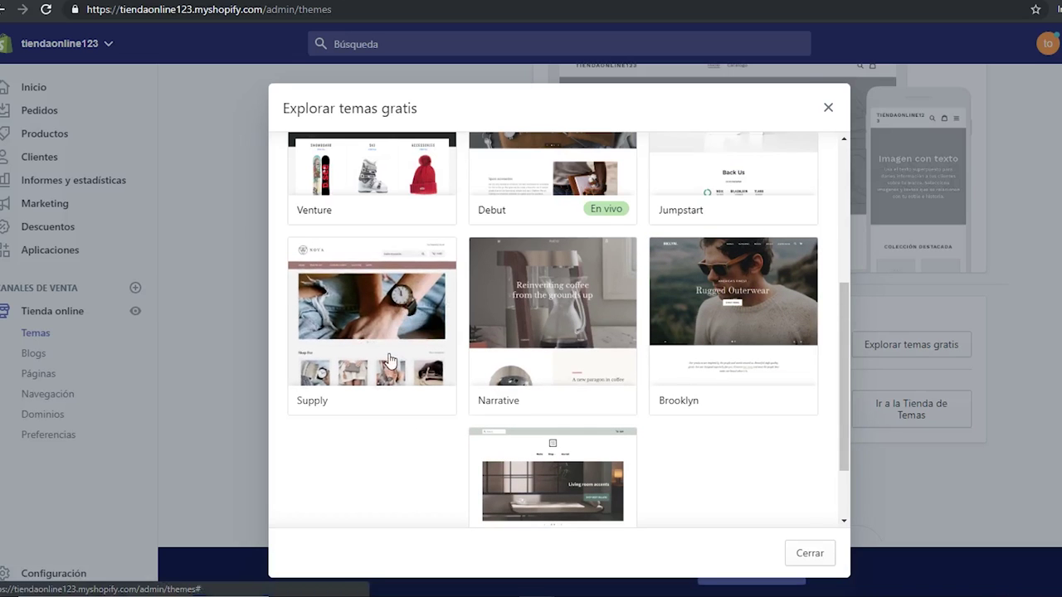
scroll(394, 352, "down", 2)
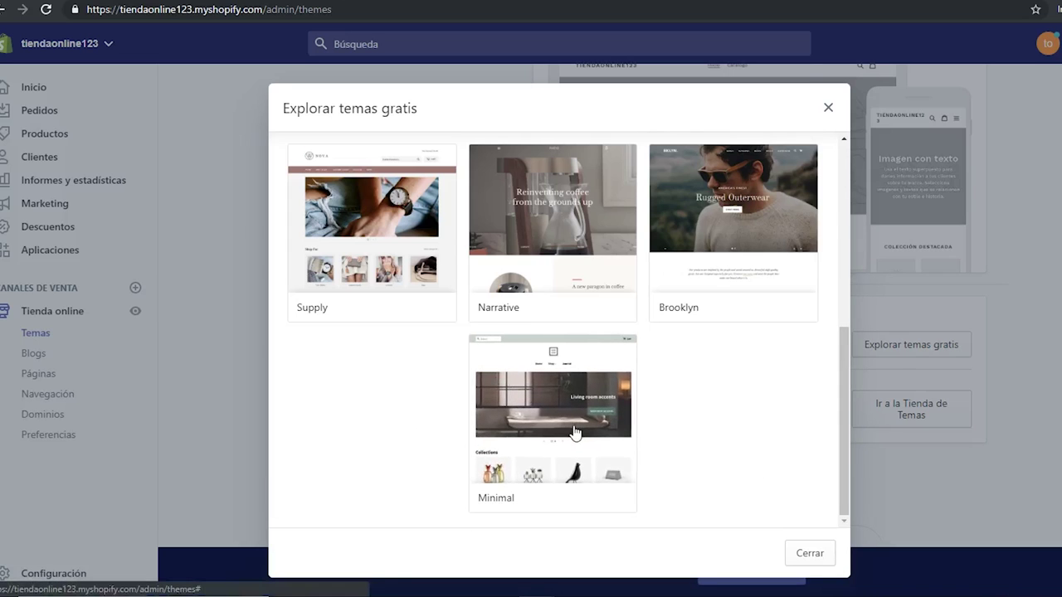
scroll(788, 414, "up", 2)
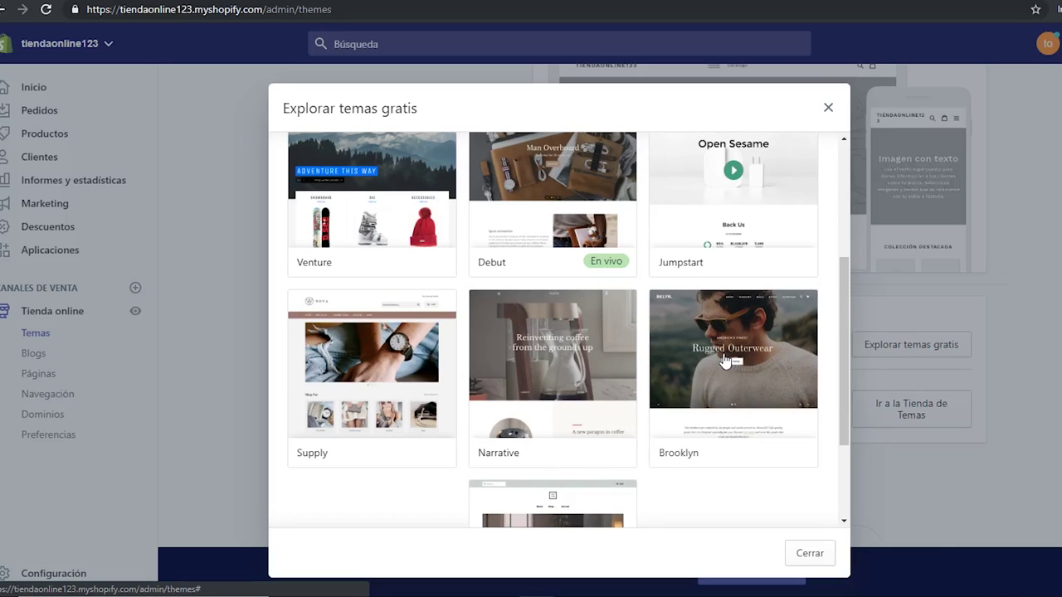
scroll(606, 336, "up", 3)
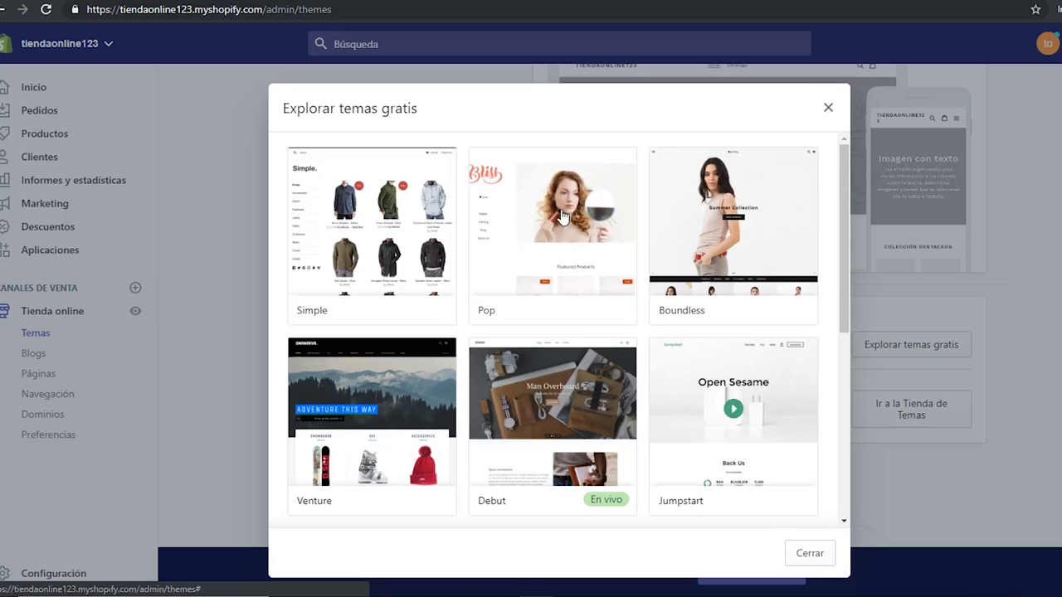
scroll(722, 398, "down", 3)
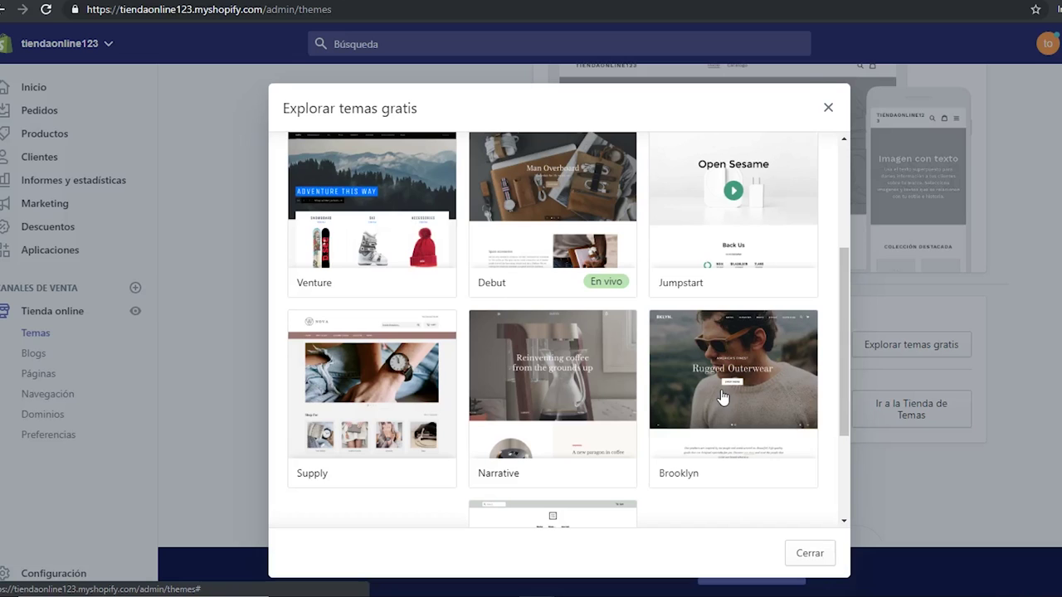
Step: Preview the Brooklyn theme's Playful style, and add Brooklyn to the store in its Classic style
left_click(721, 392)
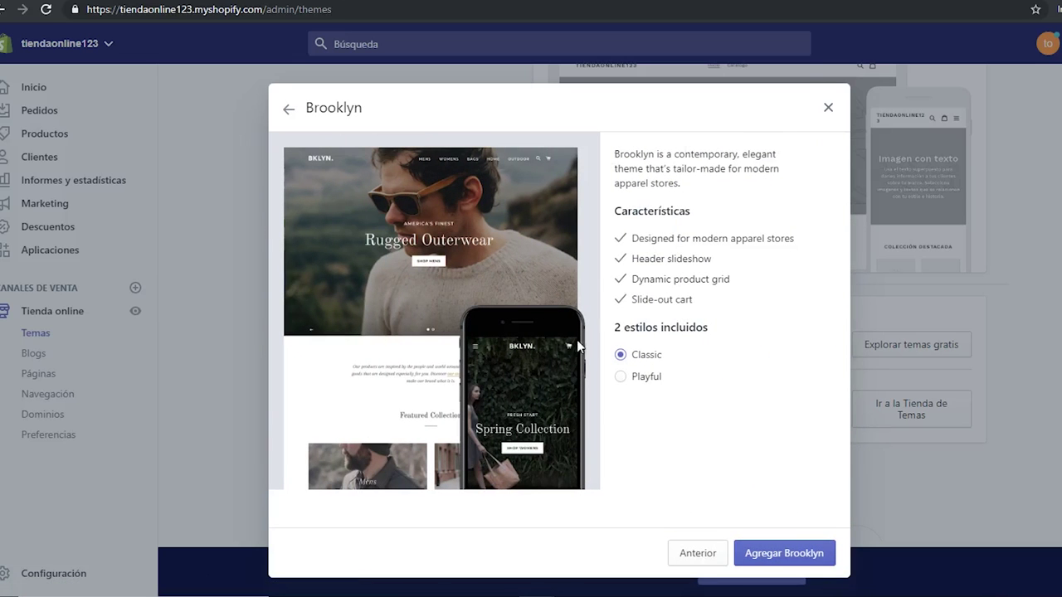
left_click(643, 379)
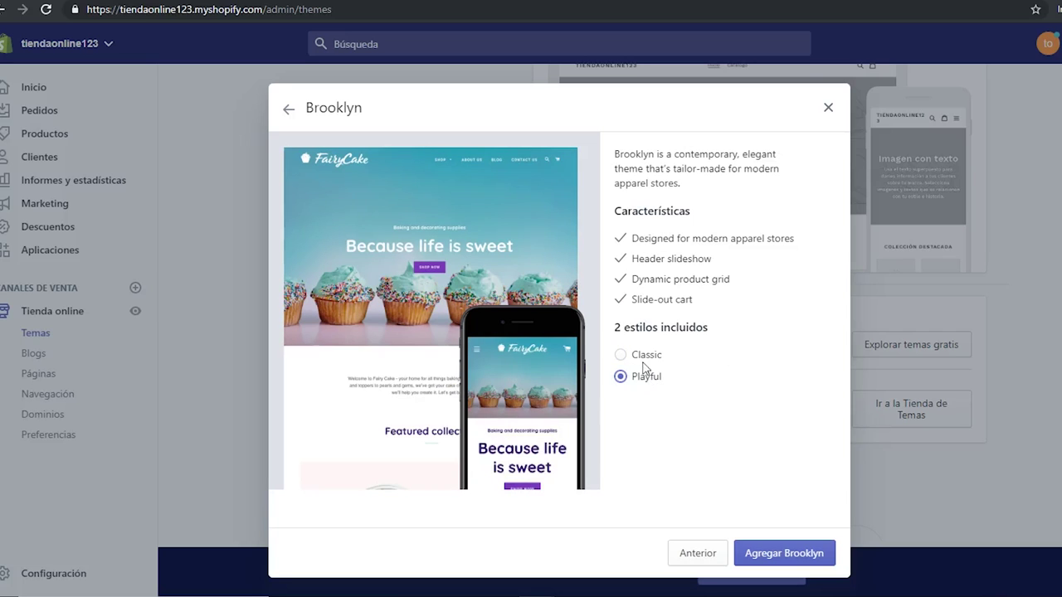
left_click(641, 358)
left_click(784, 553)
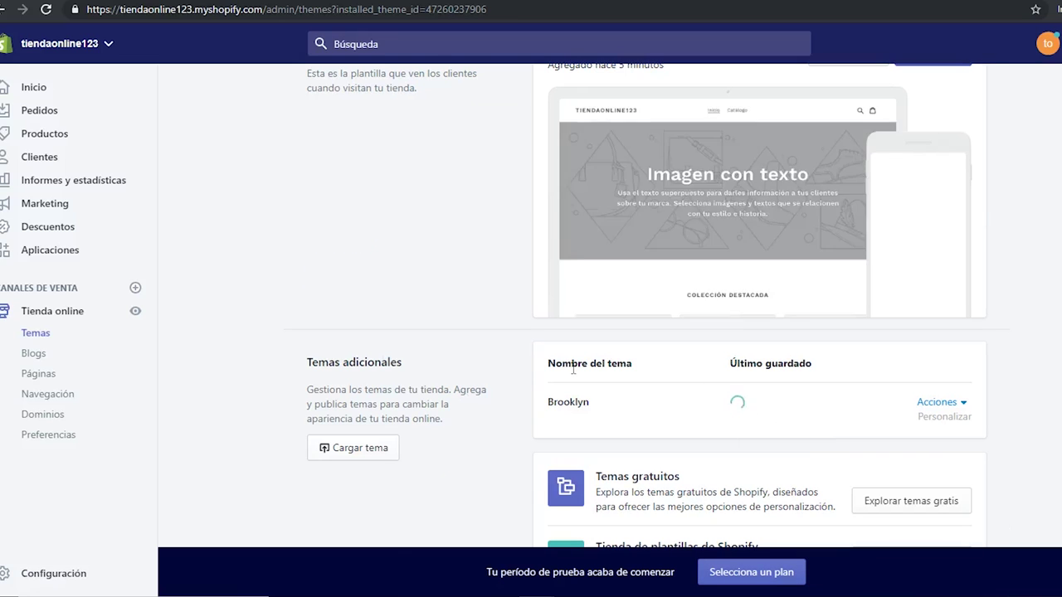
Step: Open the current Debut theme for customization and review its home page preview from the header to the footer
left_click(951, 252)
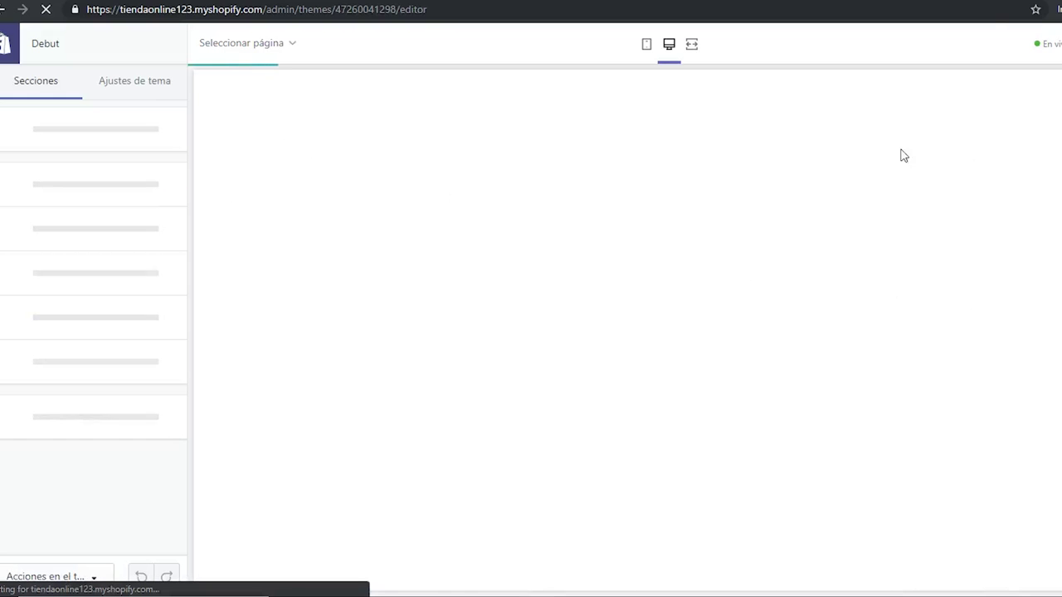
scroll(928, 240, "down", 10)
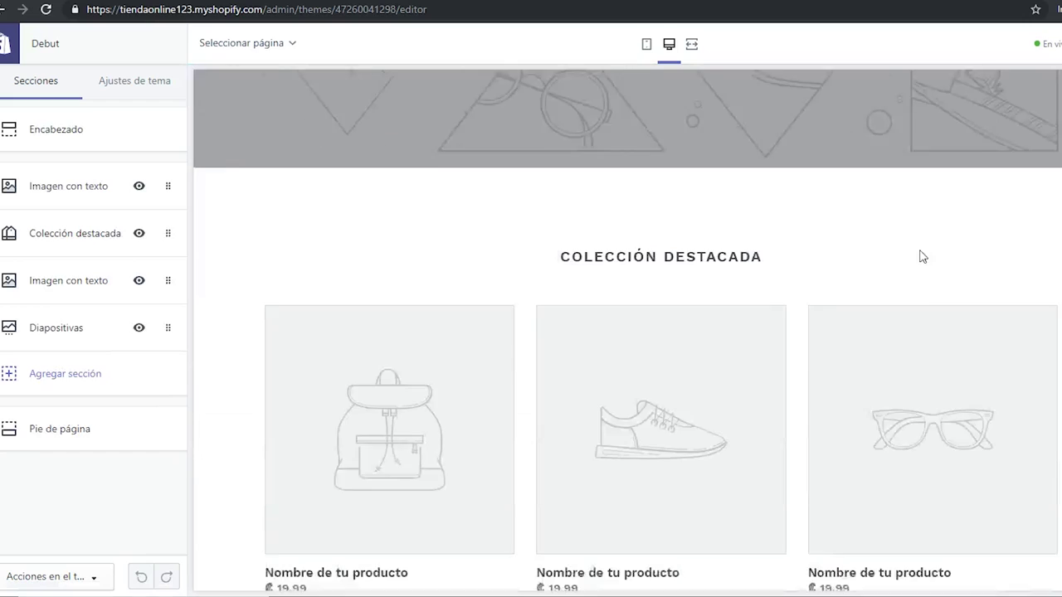
scroll(921, 259, "down", 15)
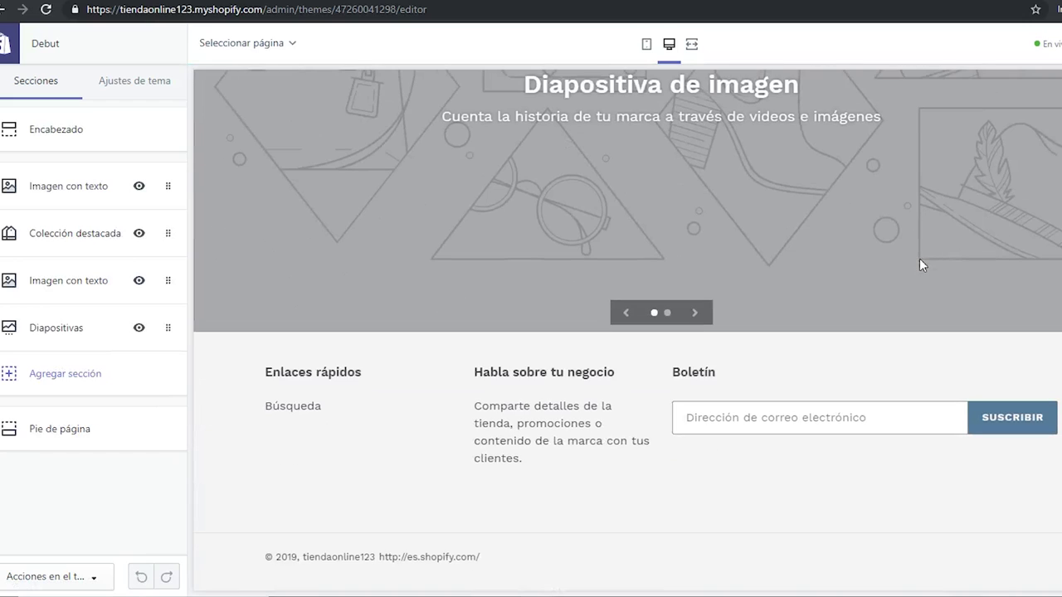
scroll(919, 295, "up", 20)
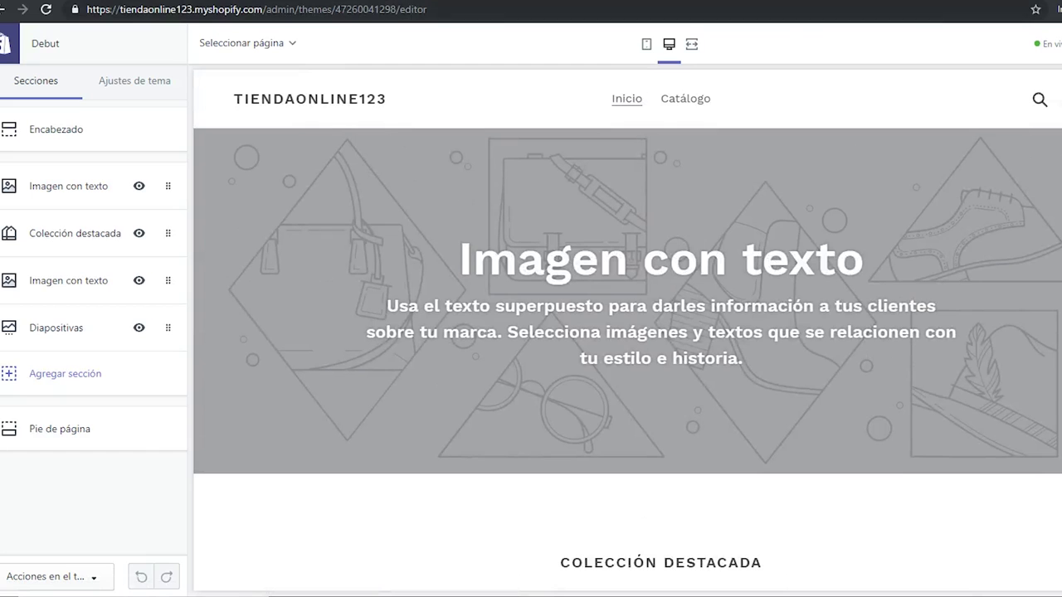
Step: Switch to unsplash.com and browse the free high-resolution photos on its home page
key("ctrl+shift+n")
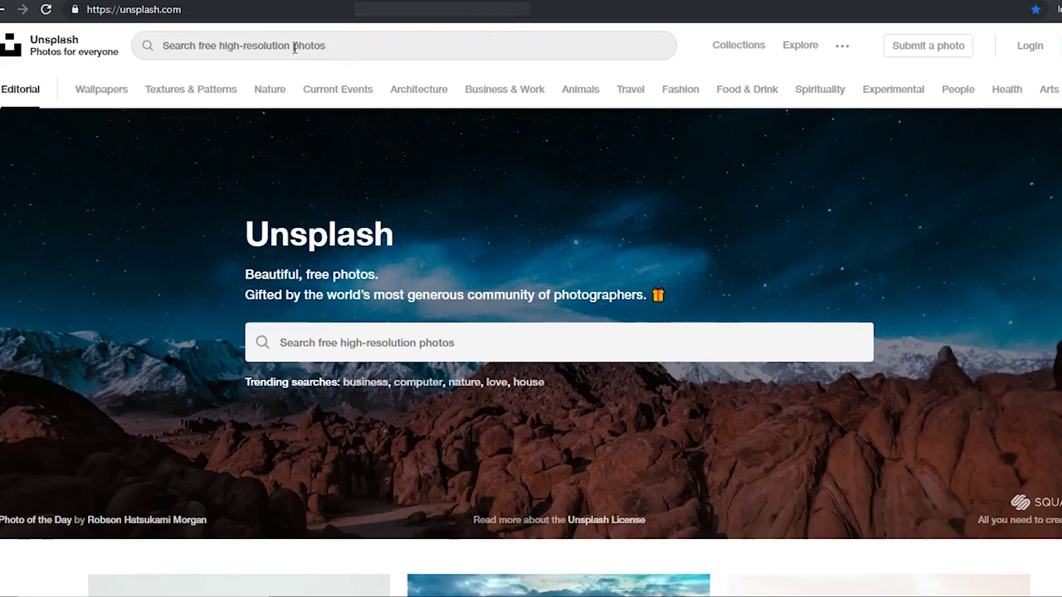
left_click_drag(120, 9, 181, 9)
scroll(412, 390, "down", 2)
scroll(412, 390, "down", 5)
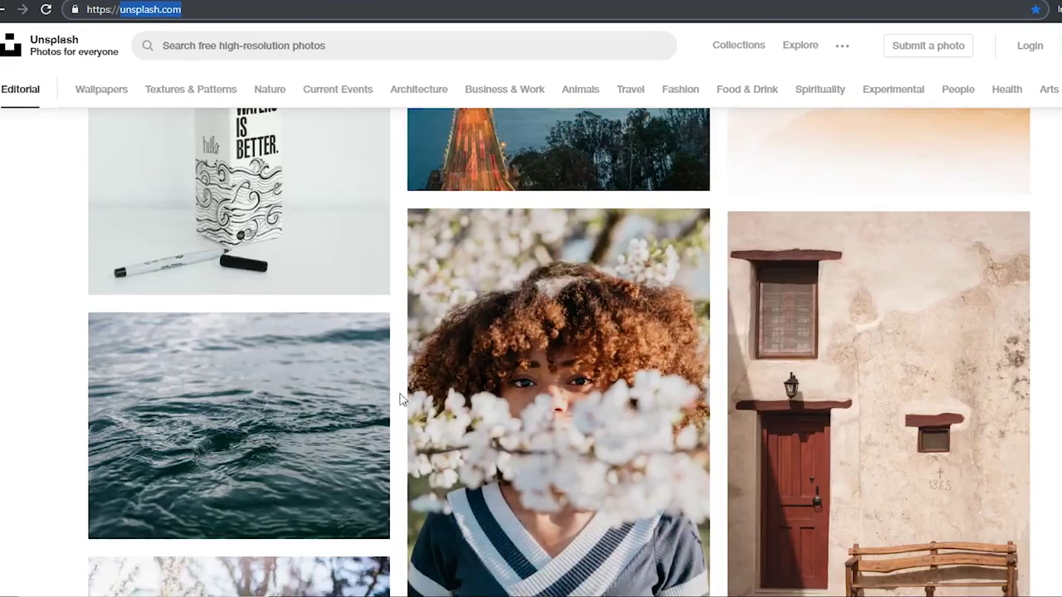
scroll(390, 423, "down", 3)
scroll(363, 464, "up", 10)
left_click(405, 335)
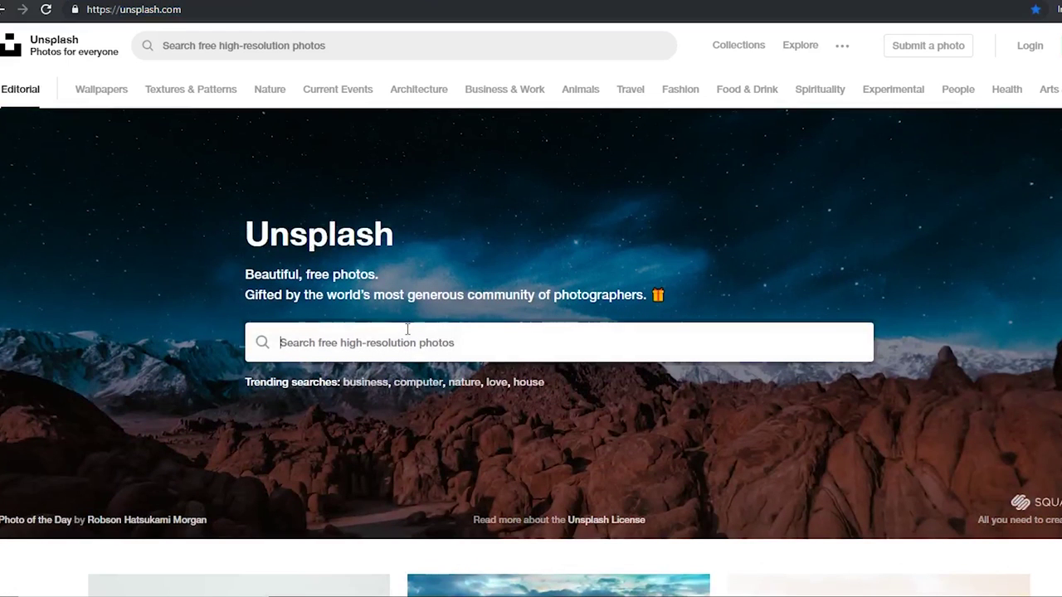
scroll(412, 365, "down", 5)
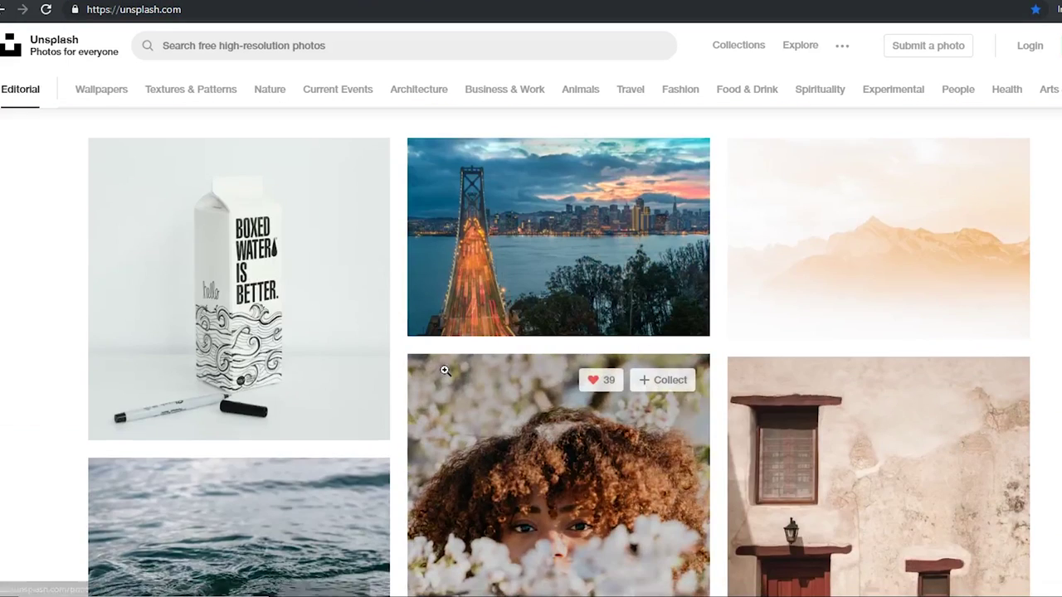
Step: Search Unsplash for "forest" and browse the matching free photos
scroll(412, 373, "up", 5)
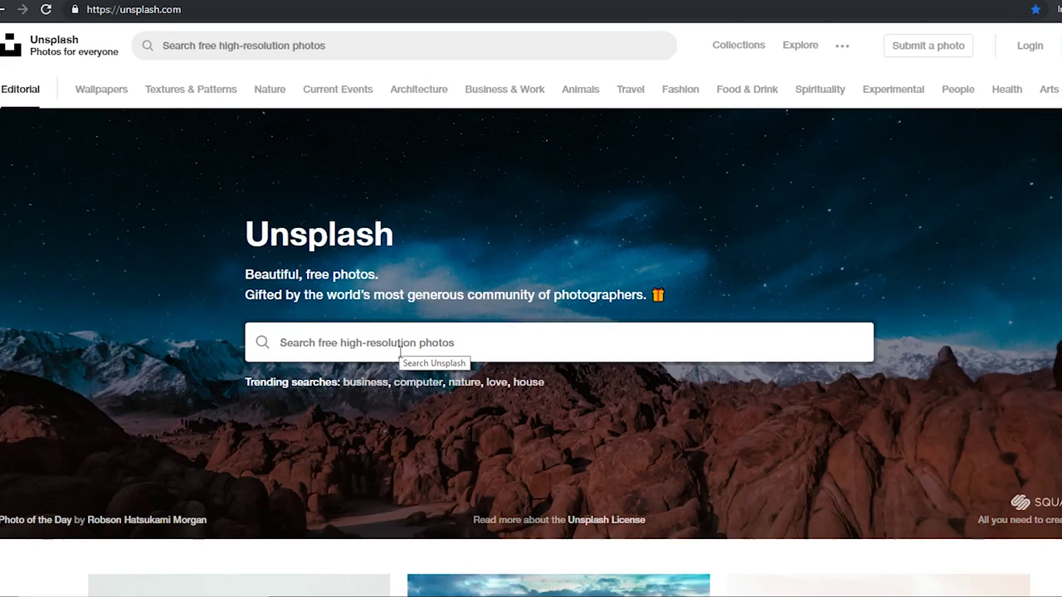
left_click(399, 346)
type("forest")
key("Return")
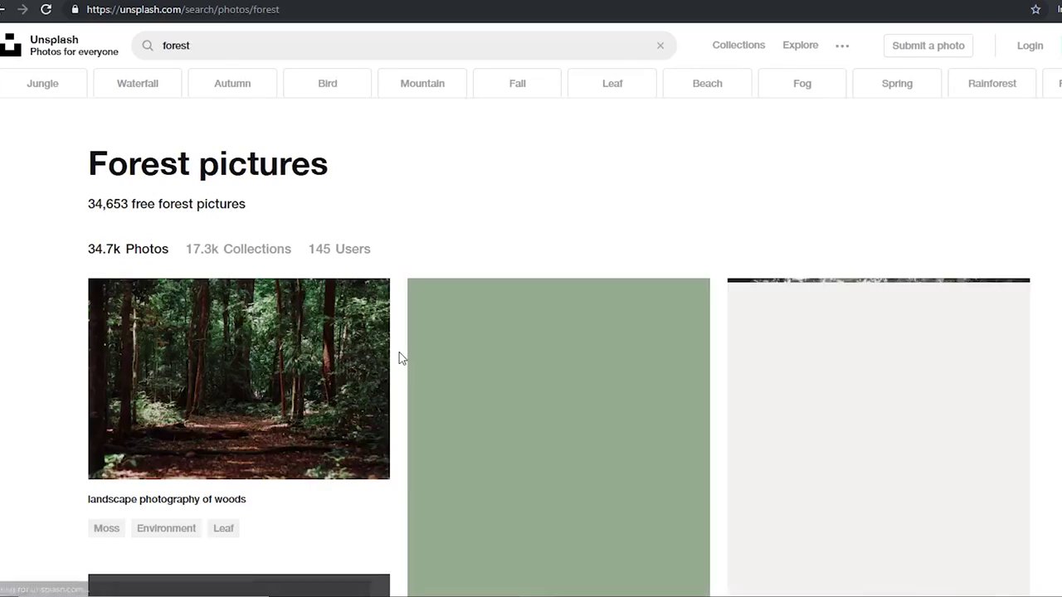
scroll(694, 533, "down", 6)
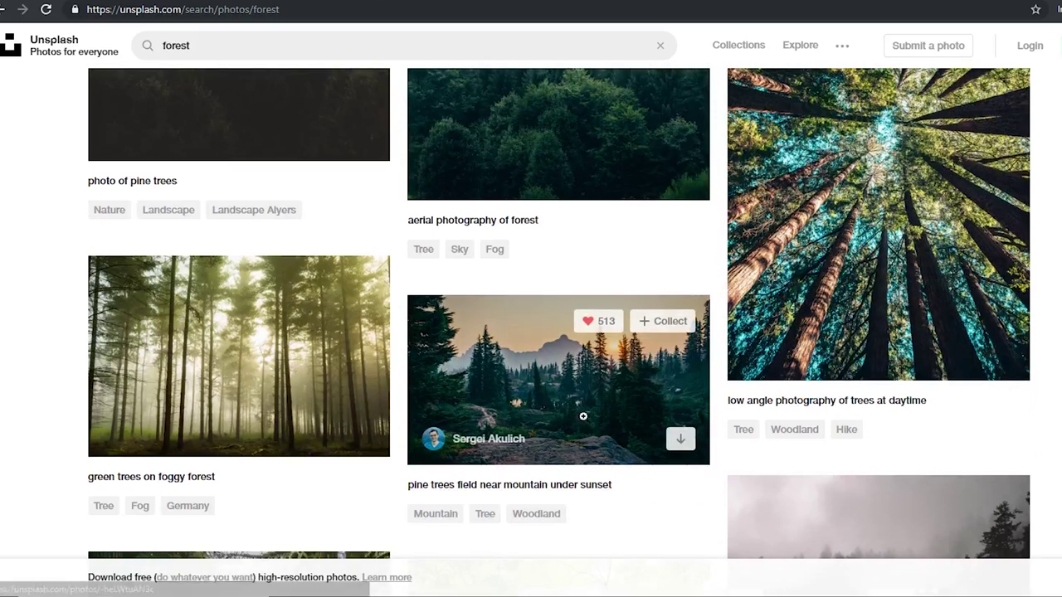
Step: Open the photo of a pine tree field near a mountain under sunset and download it for free
left_click(537, 390)
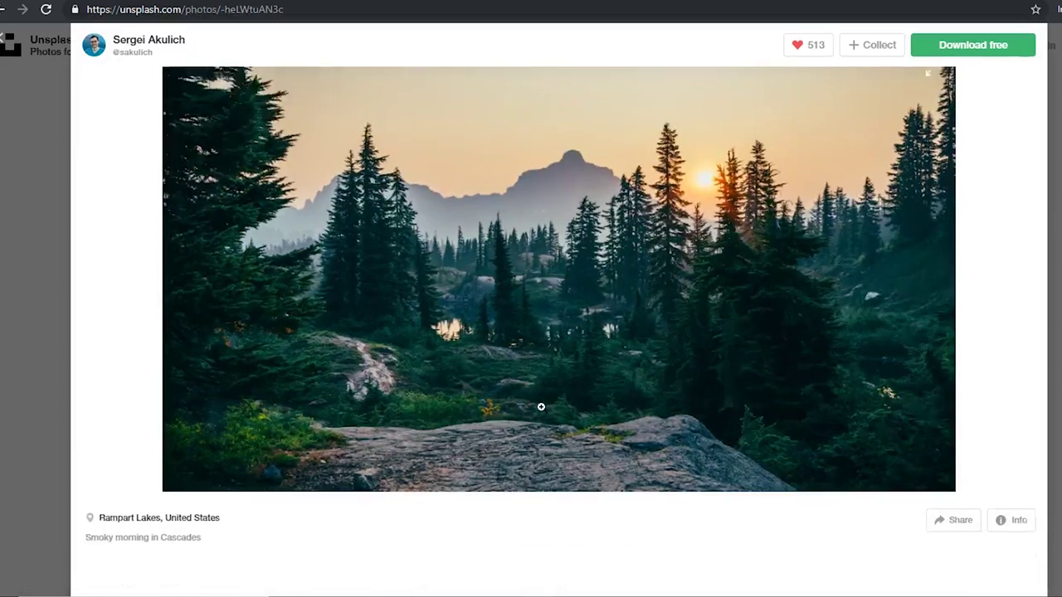
left_click(541, 407)
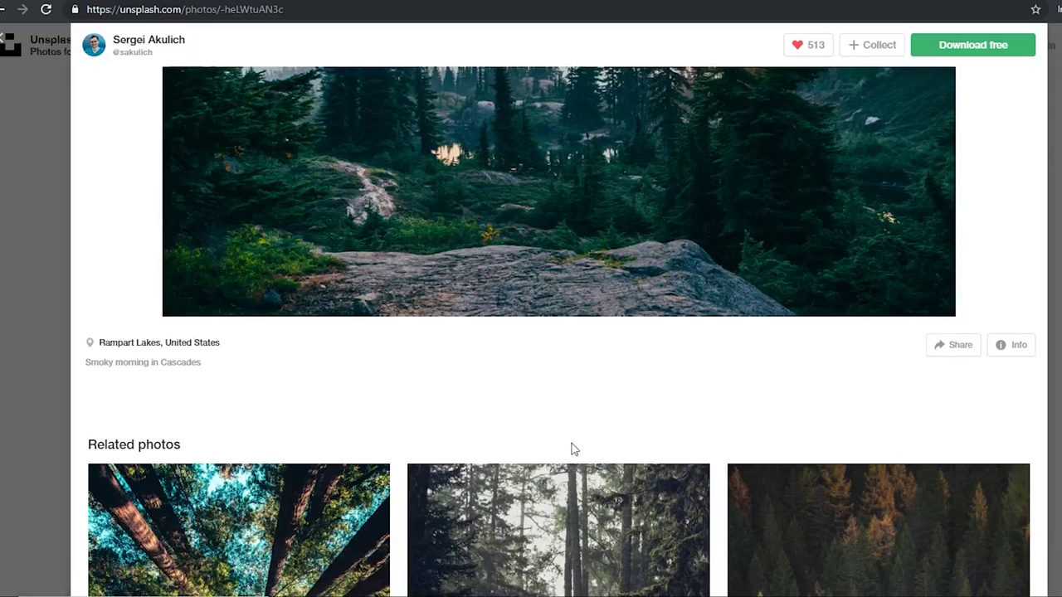
left_click(571, 445)
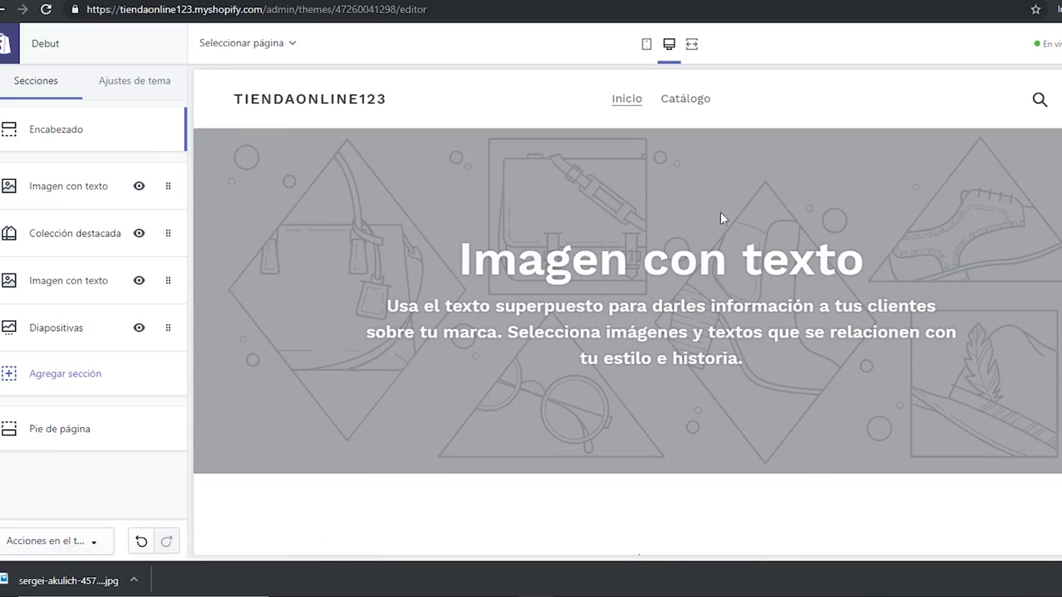
Step: Switch to the Shopify theme editor and review the Debut home page preview from the top banner to the footer
scroll(586, 294, "down", 3)
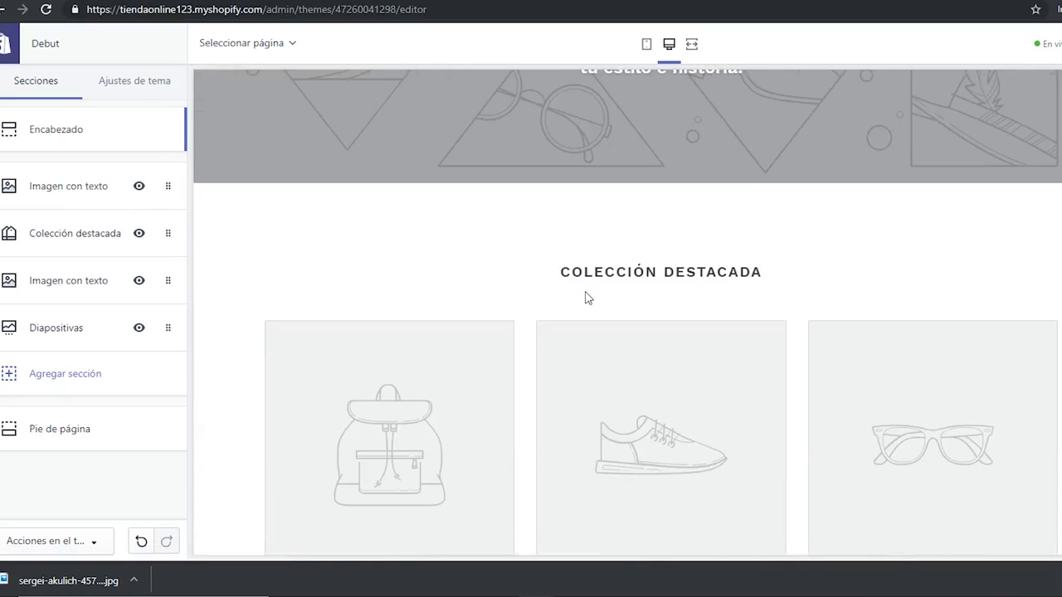
scroll(585, 297, "down", 3)
scroll(686, 164, "down", 5)
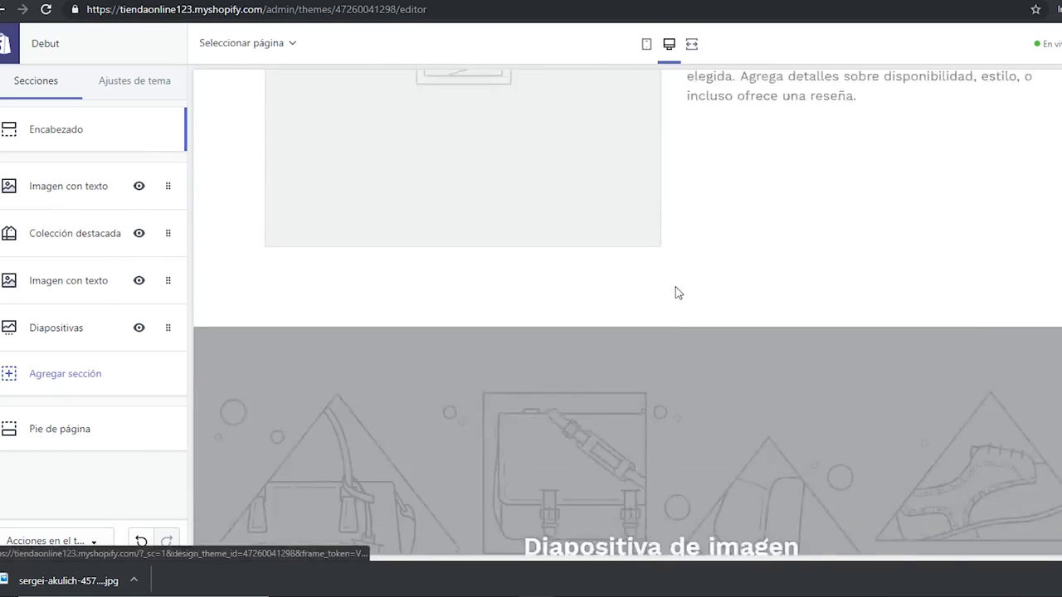
scroll(655, 295, "up", 4)
scroll(504, 446, "down", 3)
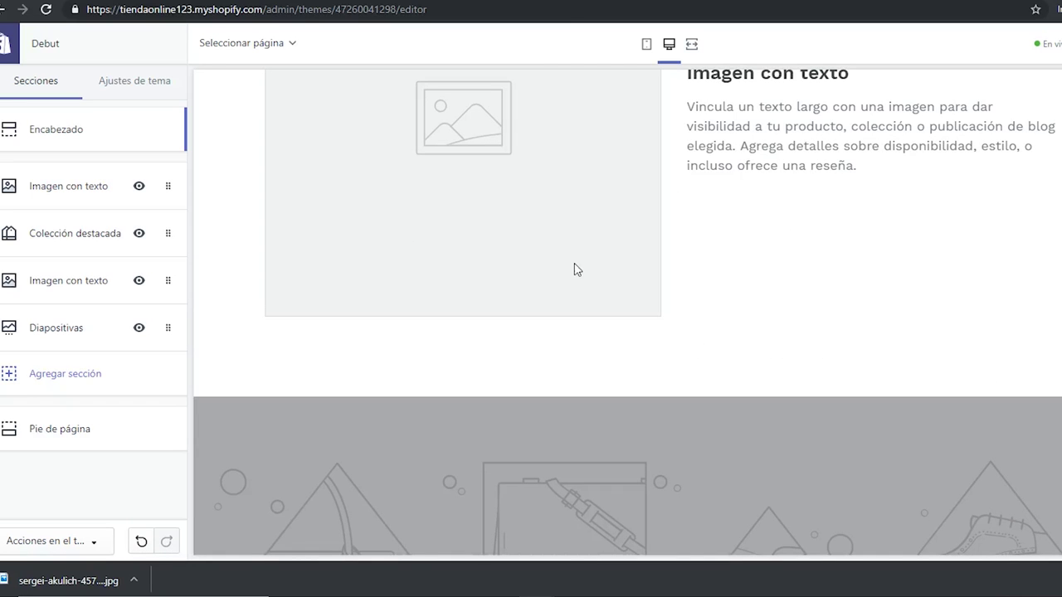
scroll(577, 268, "down", 4)
scroll(653, 200, "down", 3)
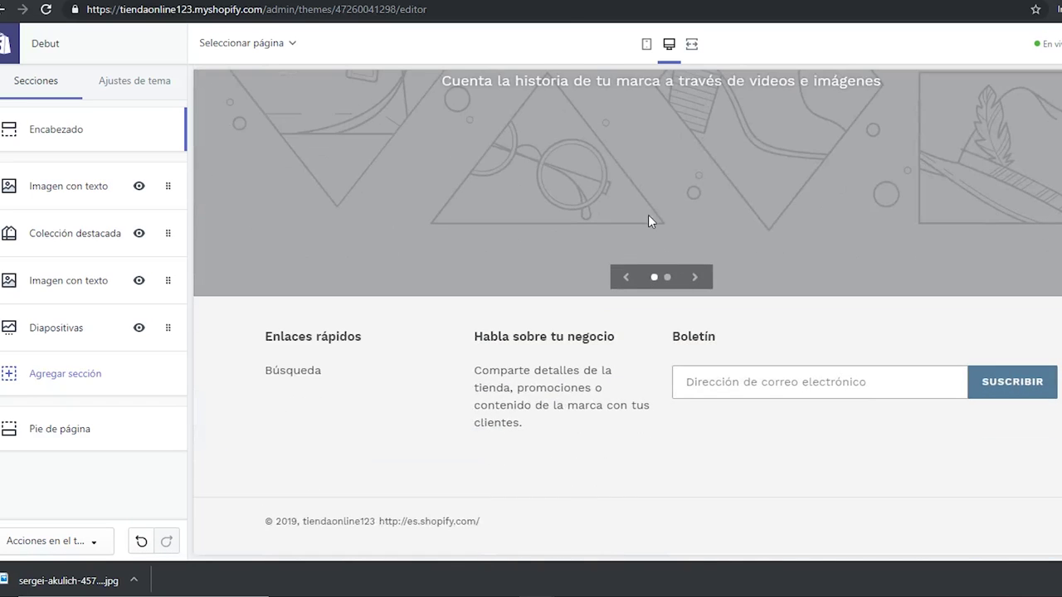
Step: Try the Centrada logo alignment in the Encabezado section, and restore it to Izquierda
left_click(77, 141)
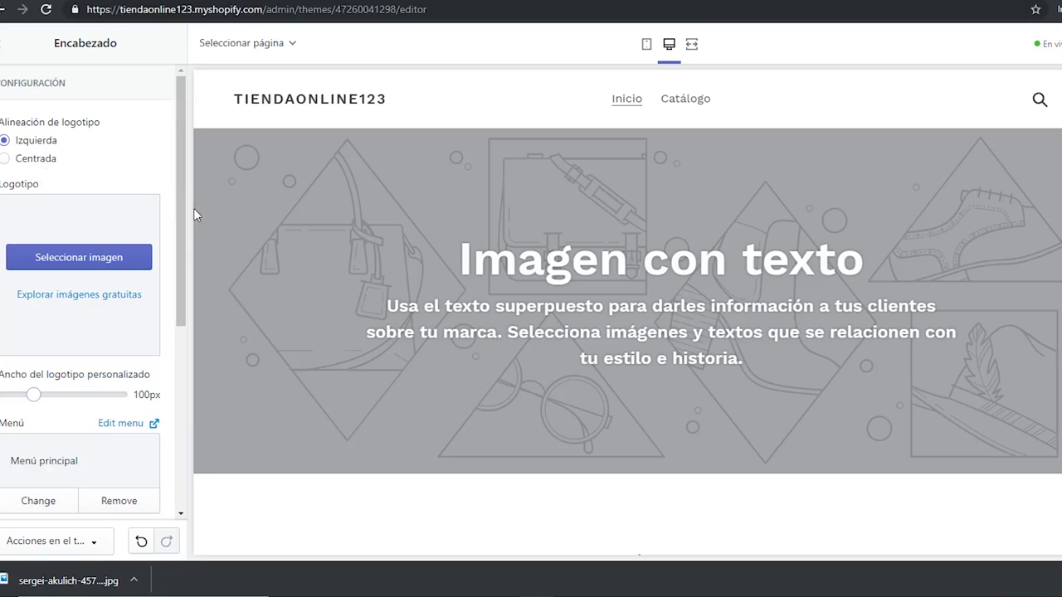
left_click(34, 164)
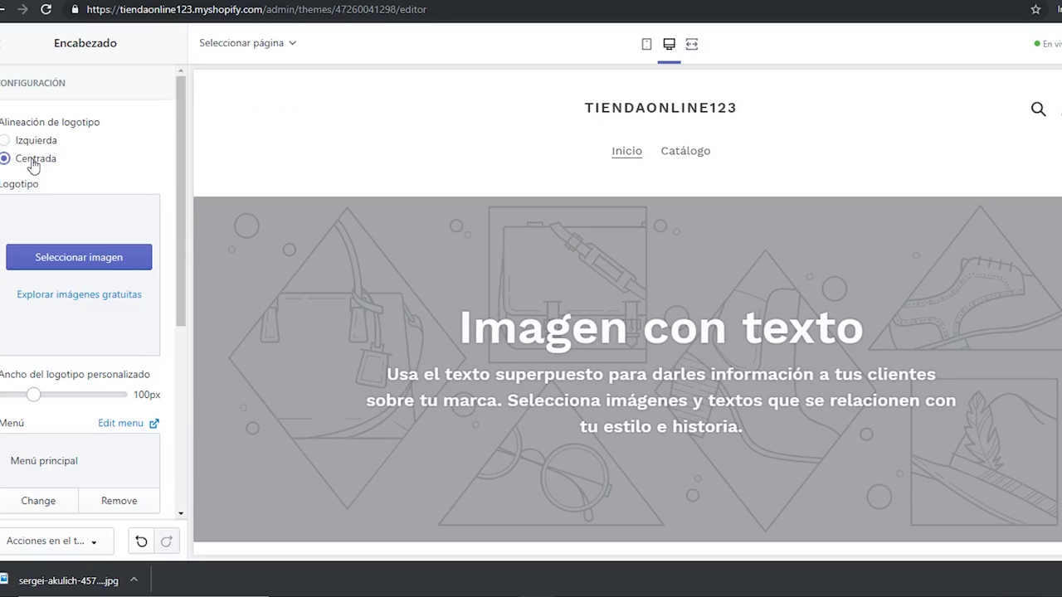
left_click(37, 143)
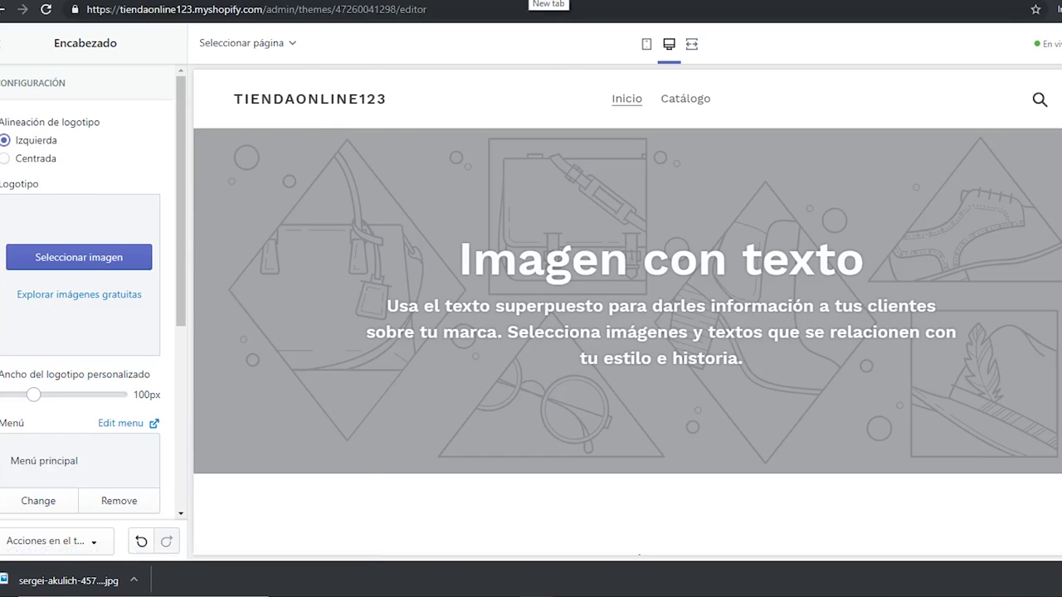
Step: Look up the logo makers canva.com and Tailor Brands in a new browser tab, and look through the Tailor Brands home page
left_click(548, 1)
type("canva.com")
key("Return")
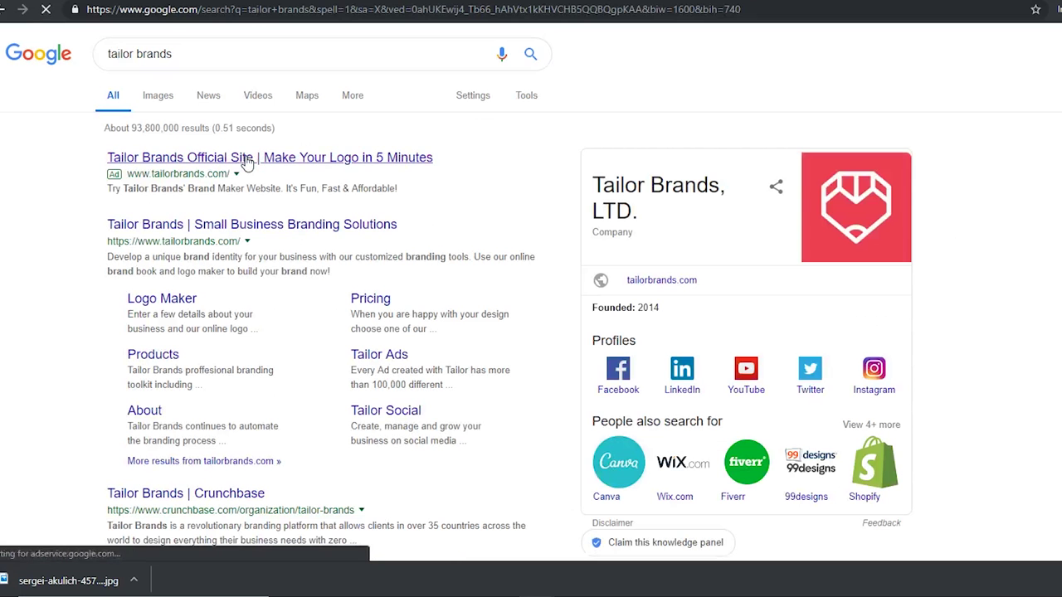
left_click(240, 157)
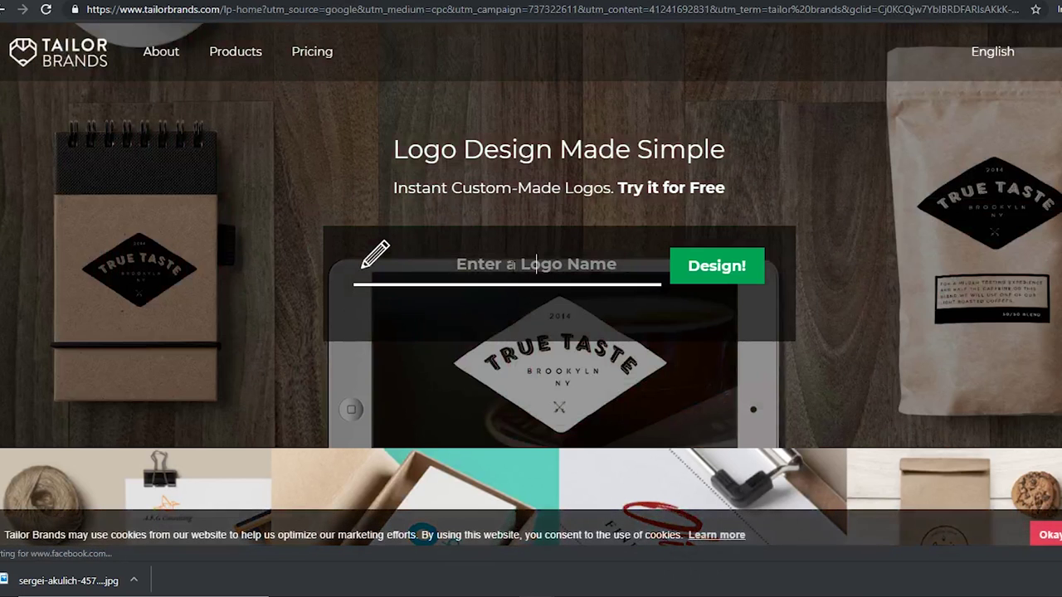
scroll(739, 276, "down", 3)
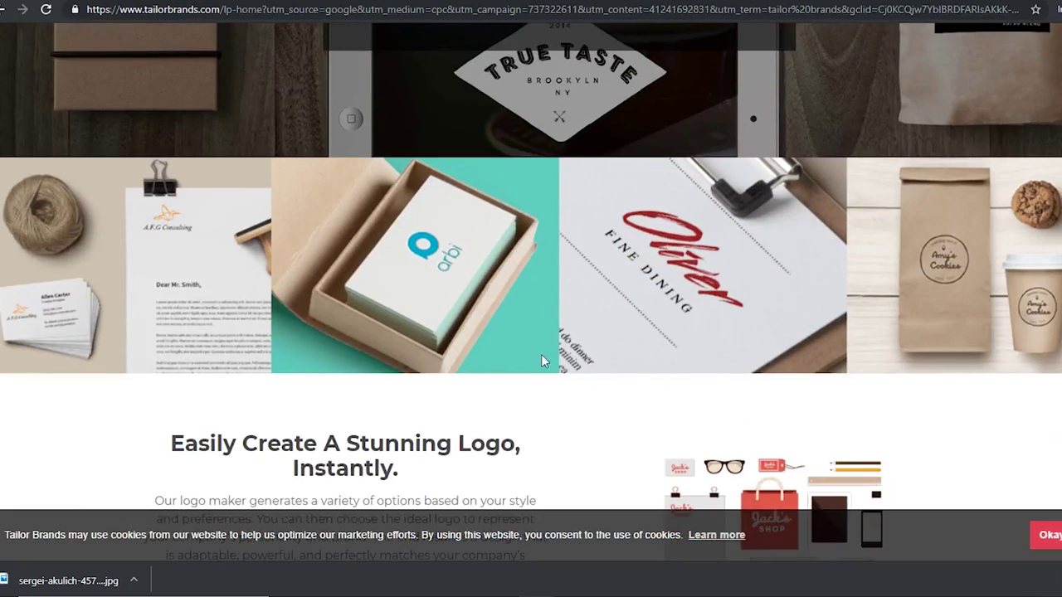
scroll(786, 394, "down", 8)
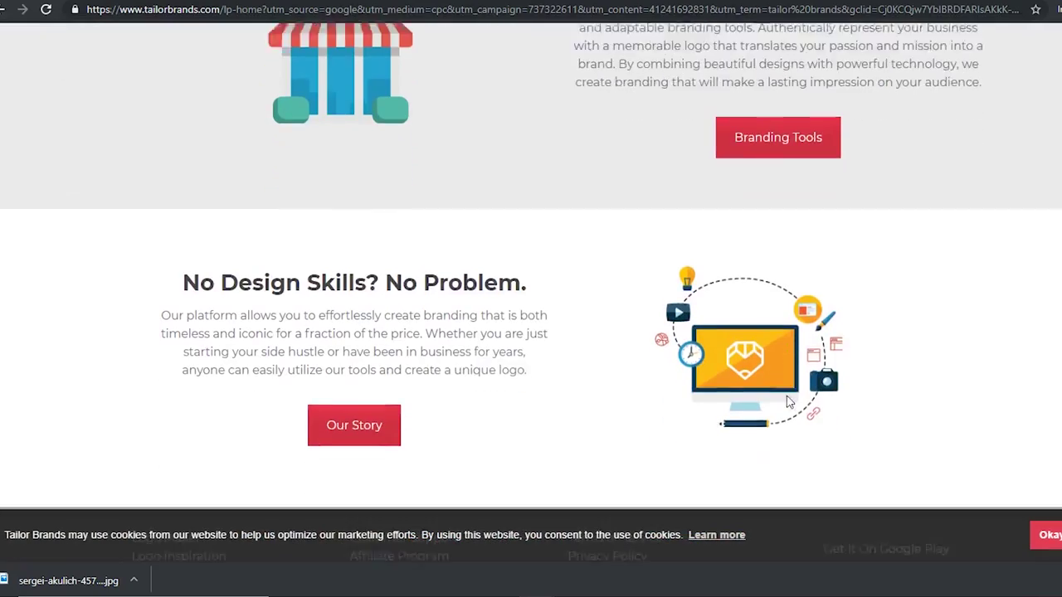
scroll(786, 395, "down", 2)
scroll(789, 400, "up", 15)
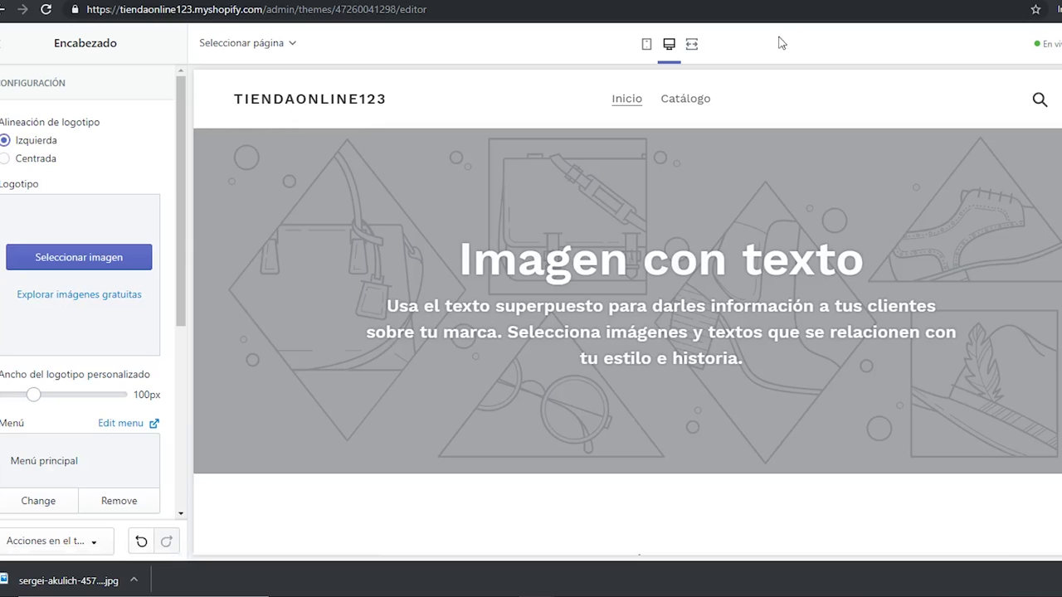
Step: Return to the Shopify theme editor and set the downloaded forest photo as the first Imagen con texto section's image, aligned Al medio
scroll(50, 373, "down", 3)
scroll(83, 406, "up", 3)
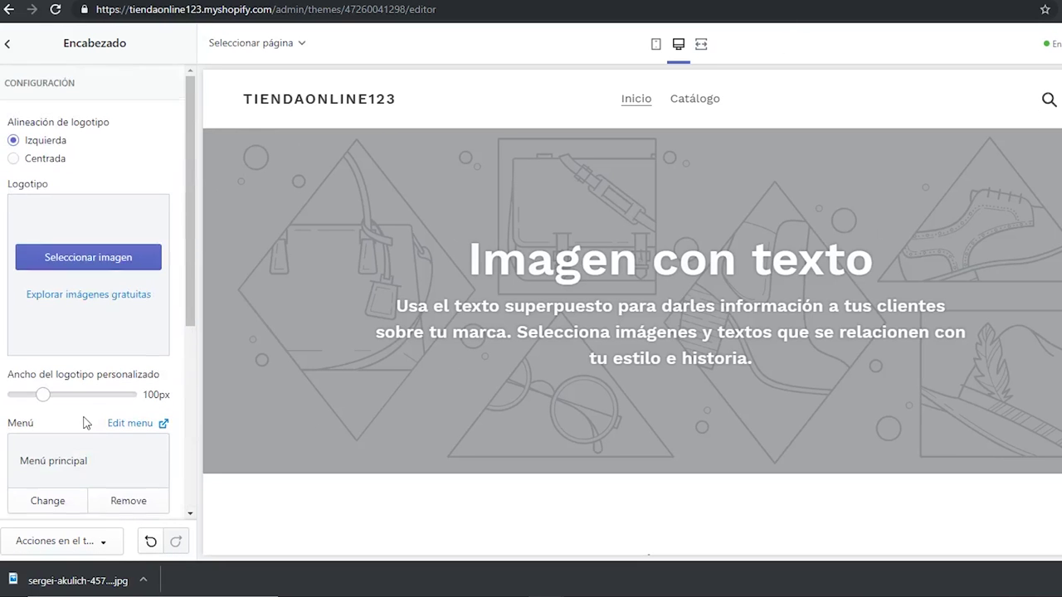
left_click(8, 46)
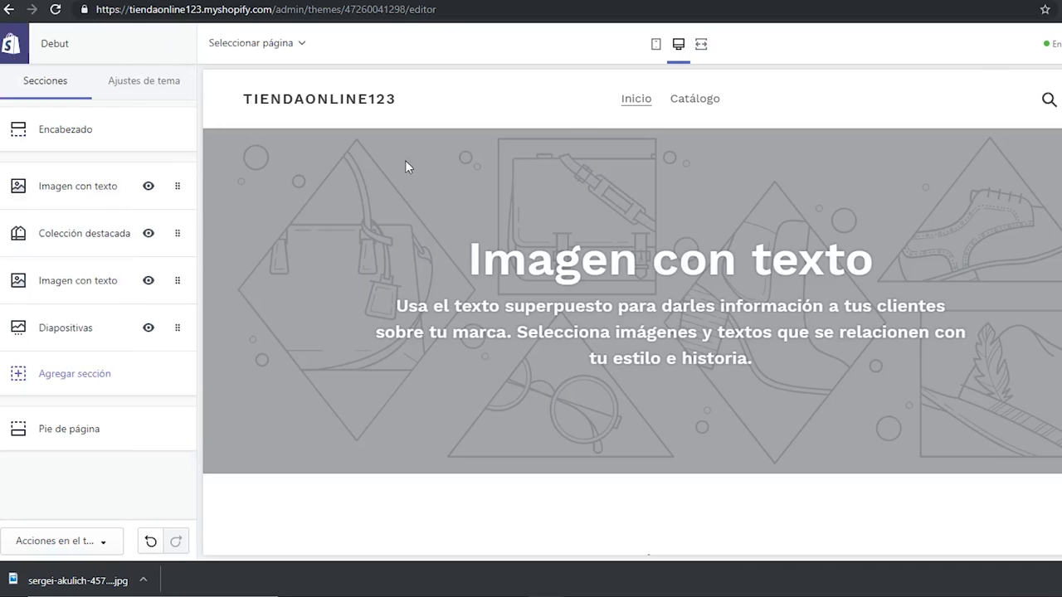
left_click(88, 184)
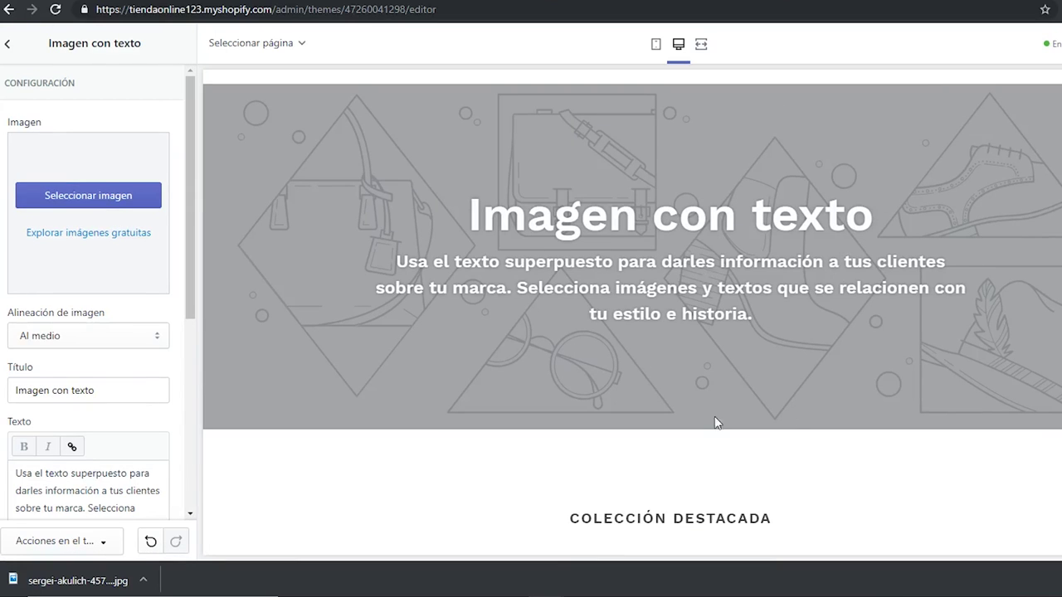
left_click_drag(77, 581, 100, 206)
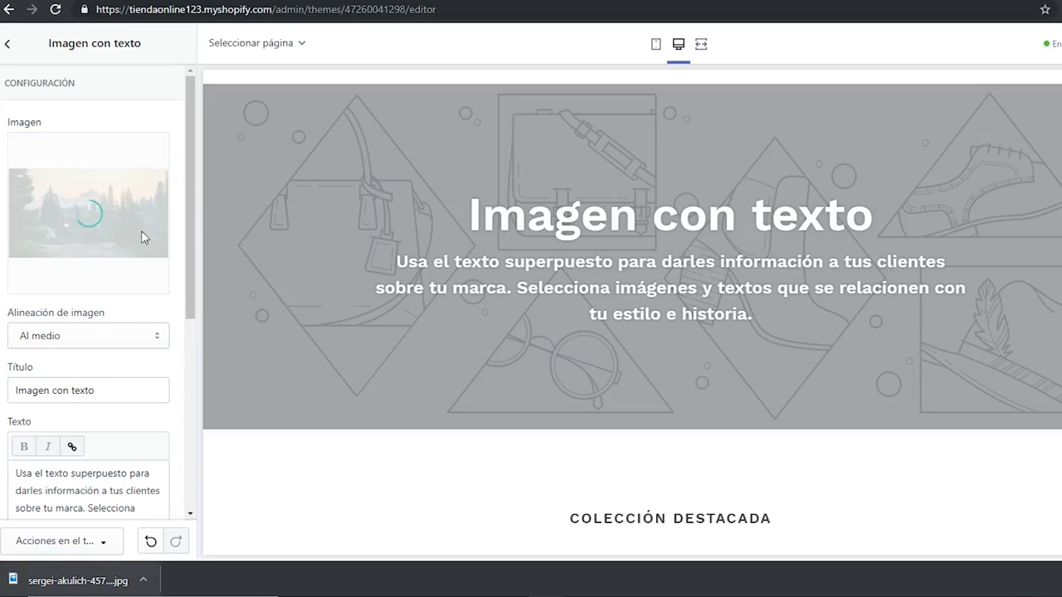
scroll(580, 348, "up", 1)
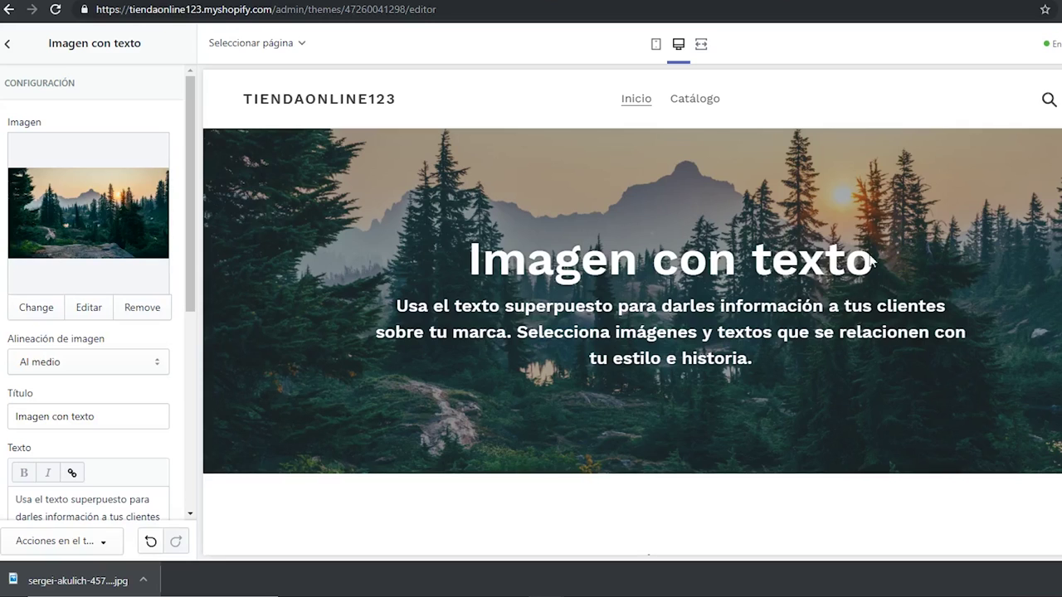
left_click(90, 365)
left_click(64, 396)
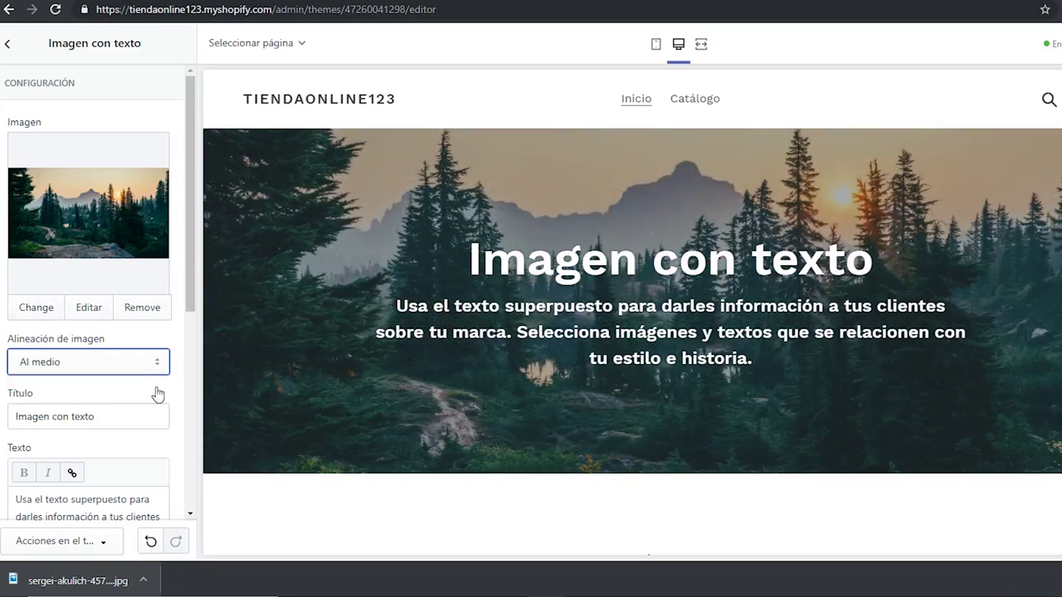
Step: Set the banner section's title to "Para Amantes de la Naturaleza" and clear its descriptive text
scroll(157, 331, "down", 2)
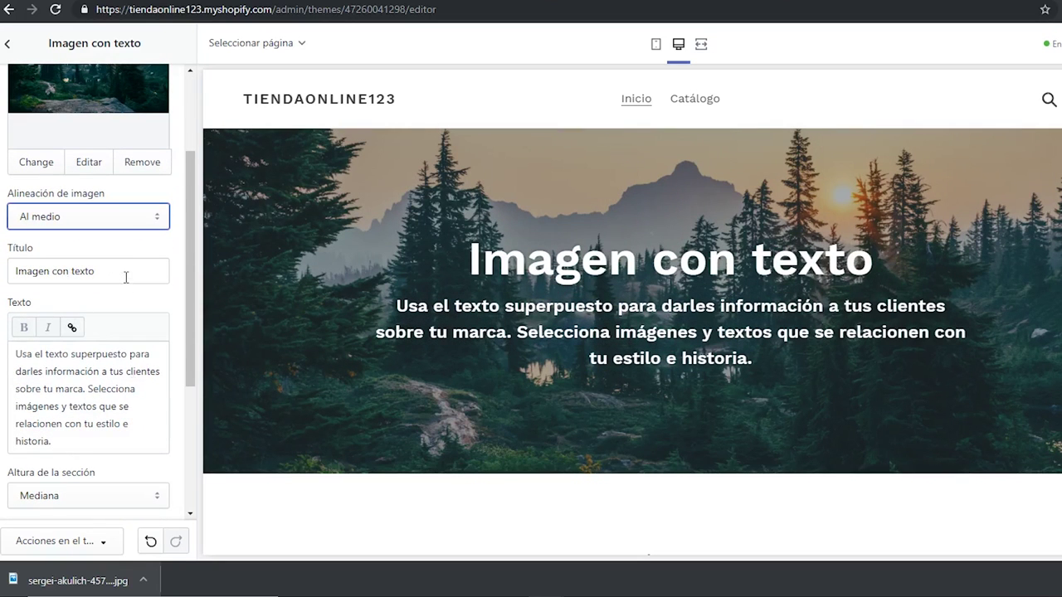
left_click_drag(126, 277, 15, 272)
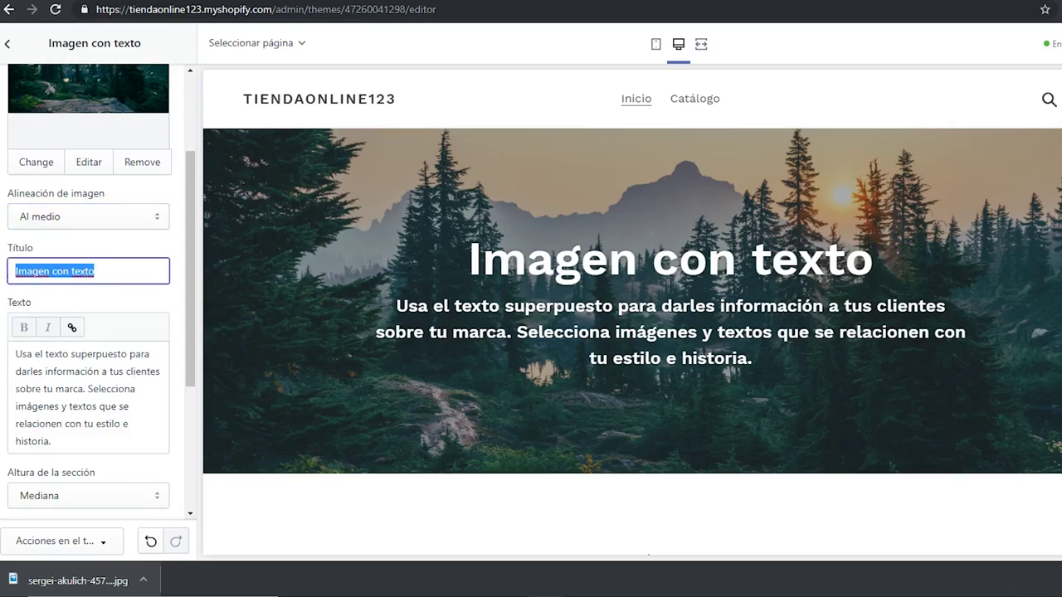
type("Para amantes de a Naturaleza")
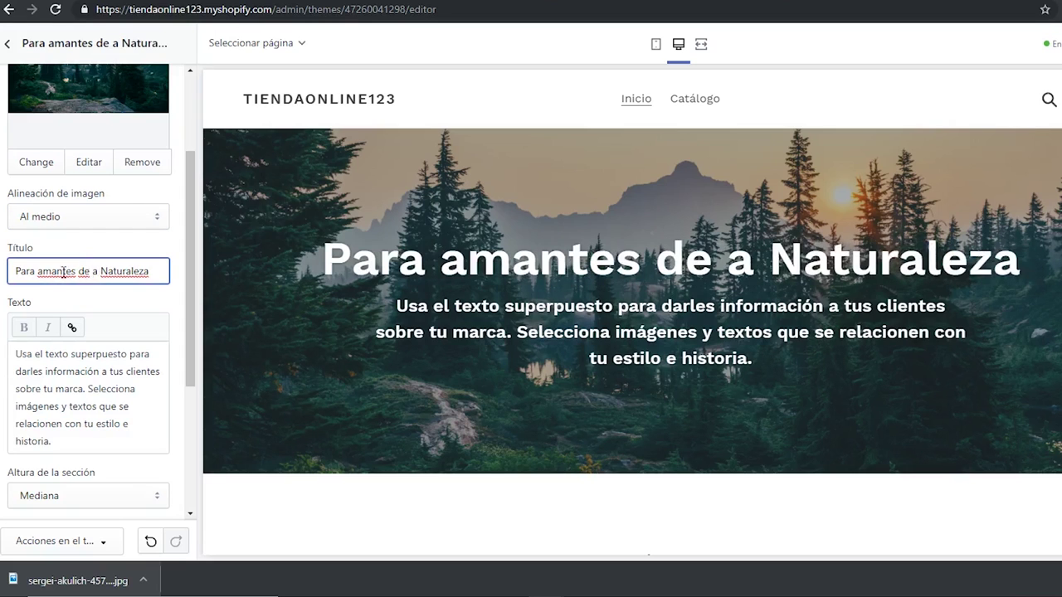
left_click(86, 271)
type("l")
left_click(43, 271)
key("BackSpace")
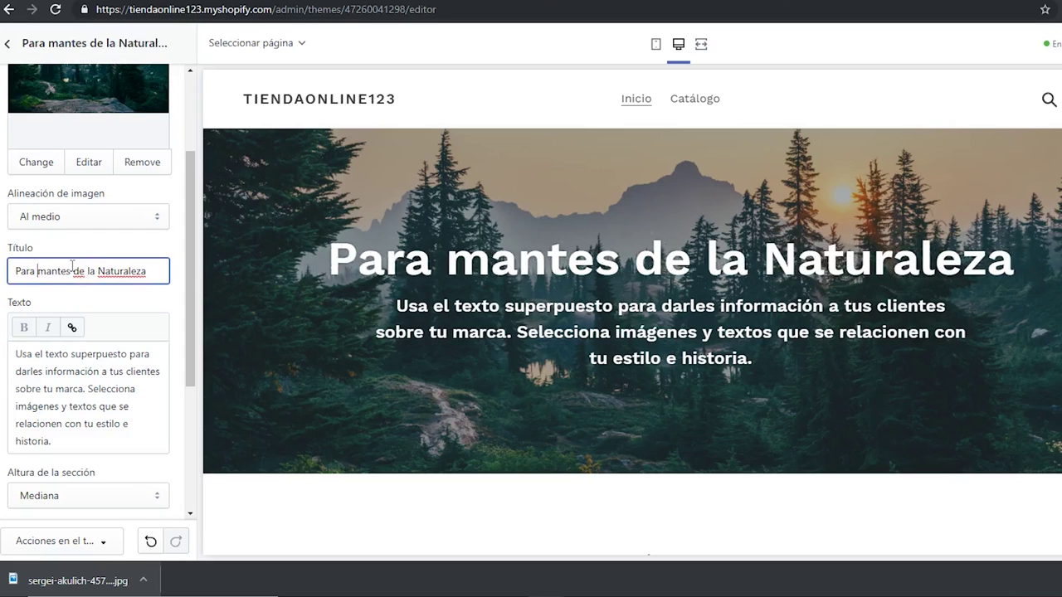
type("A")
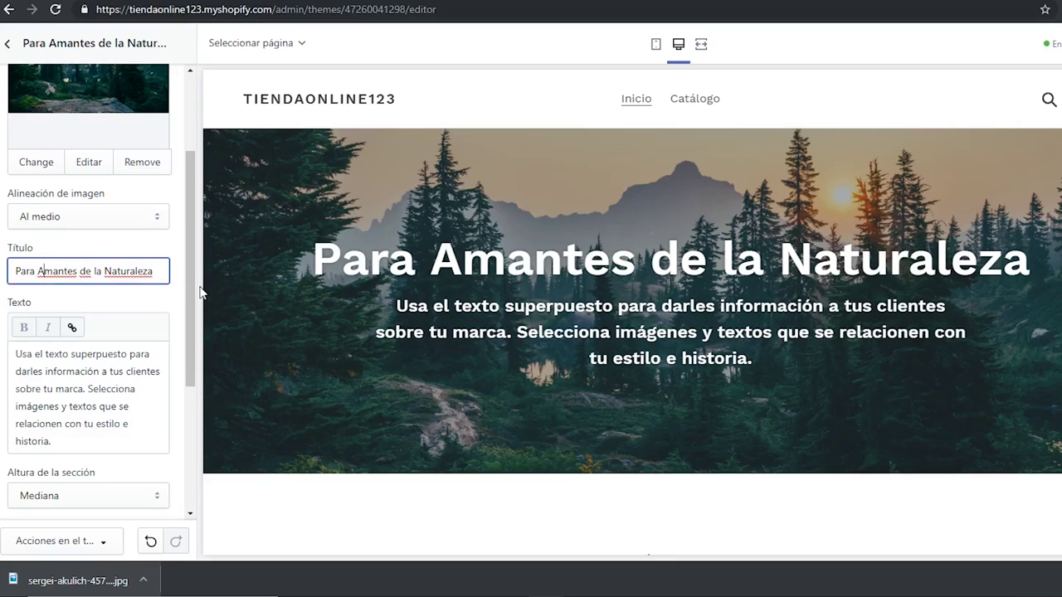
triple_click(140, 404)
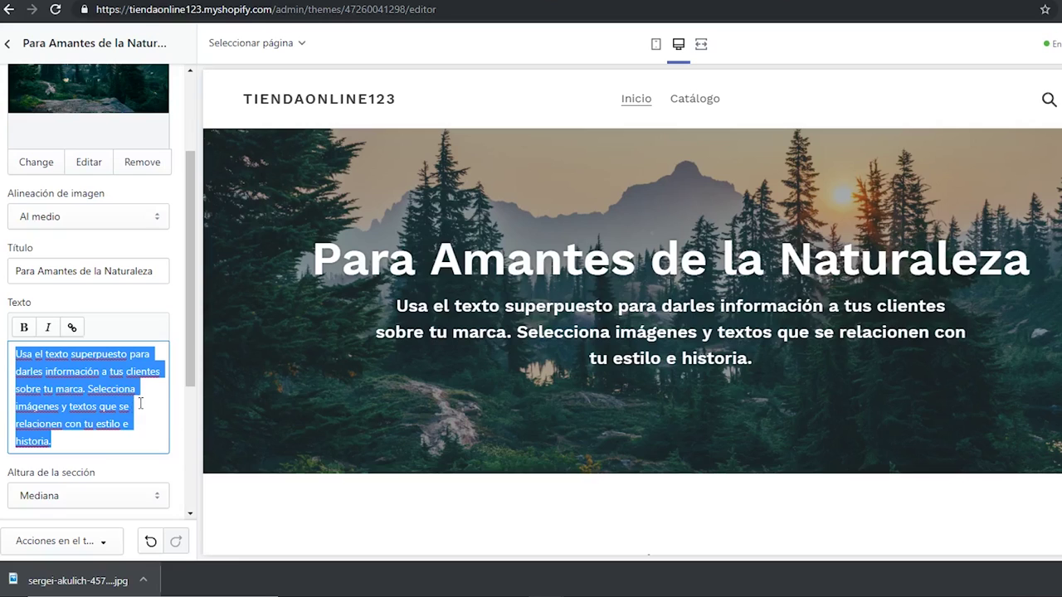
key("BackSpace")
Step: Give the banner a button labelled "Comprar" and link it to All Products under Productos
scroll(116, 381, "down", 3)
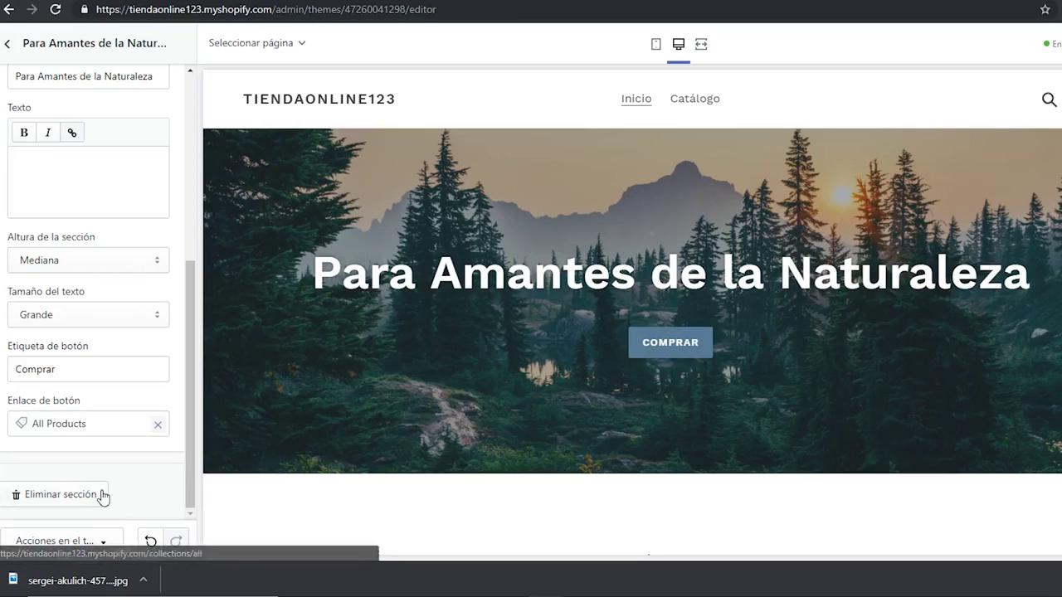
left_click(156, 424)
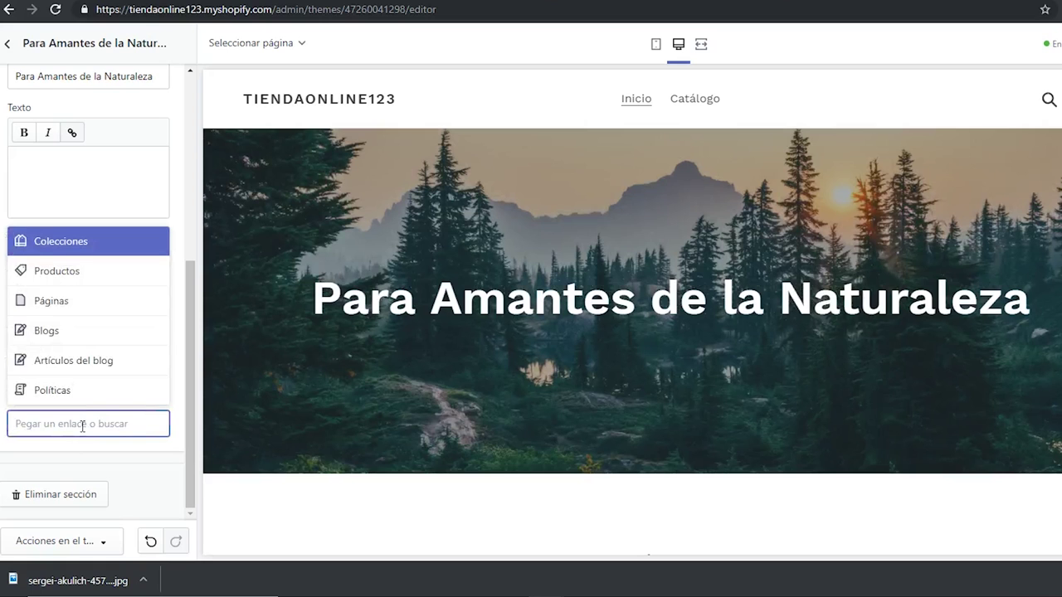
left_click(93, 277)
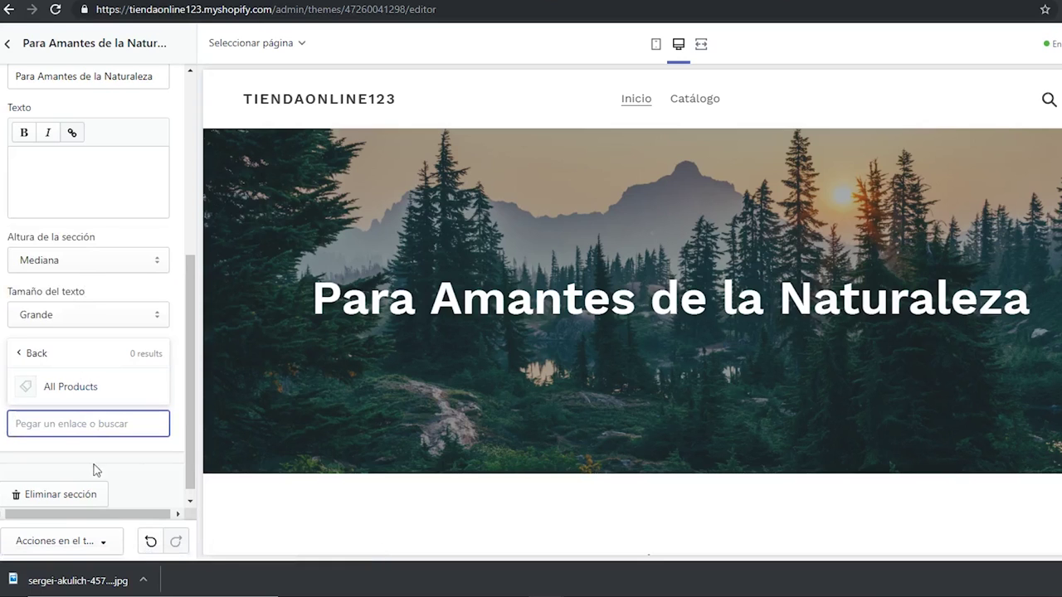
left_click(70, 386)
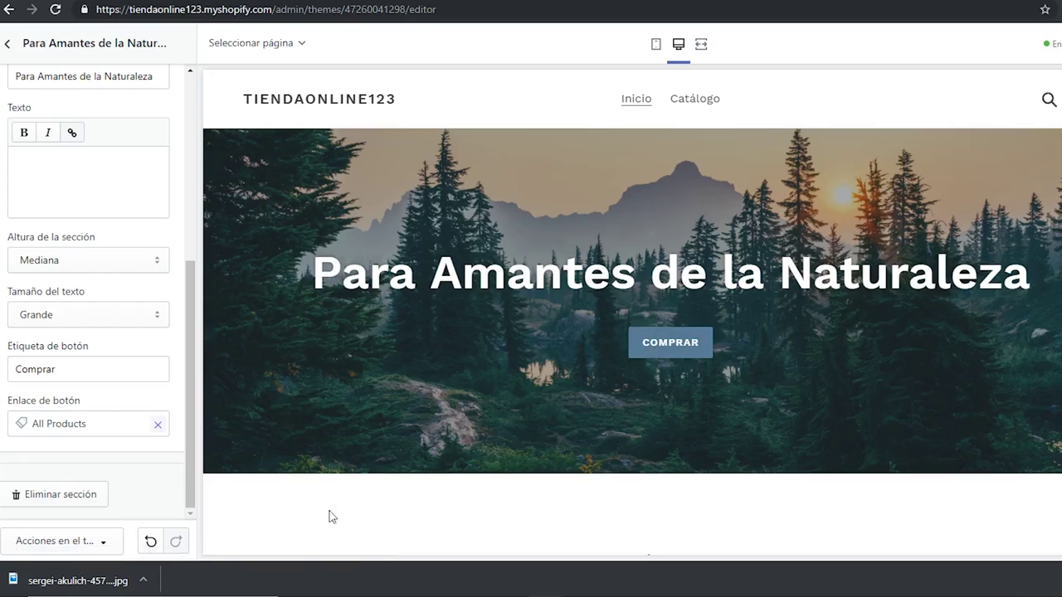
scroll(91, 331, "up", 5)
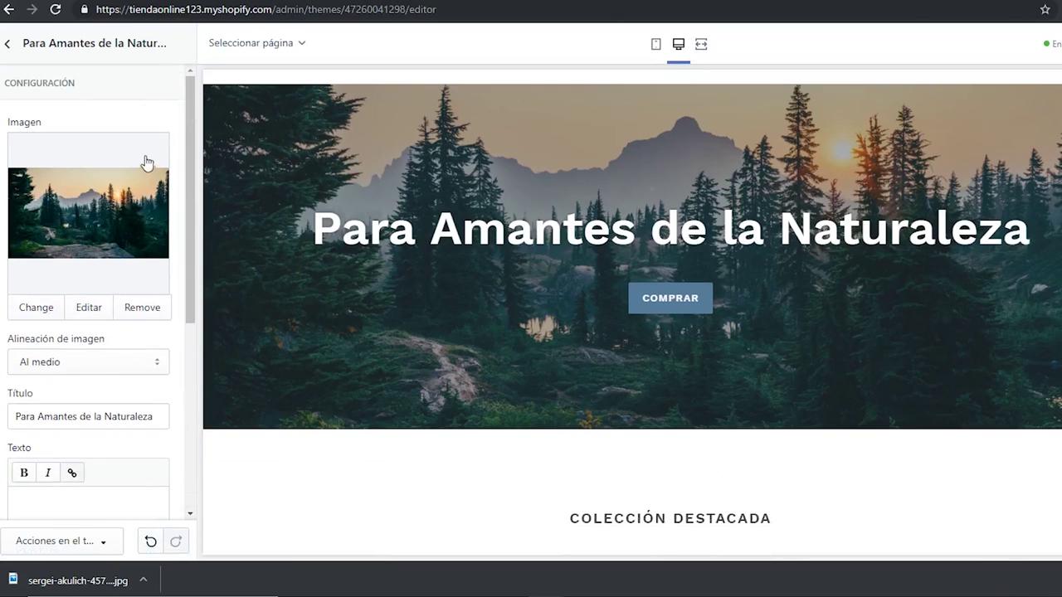
Step: Set the theme's Botones primarios colour to green #40BB48 and look over the remaining colour options
left_click(9, 44)
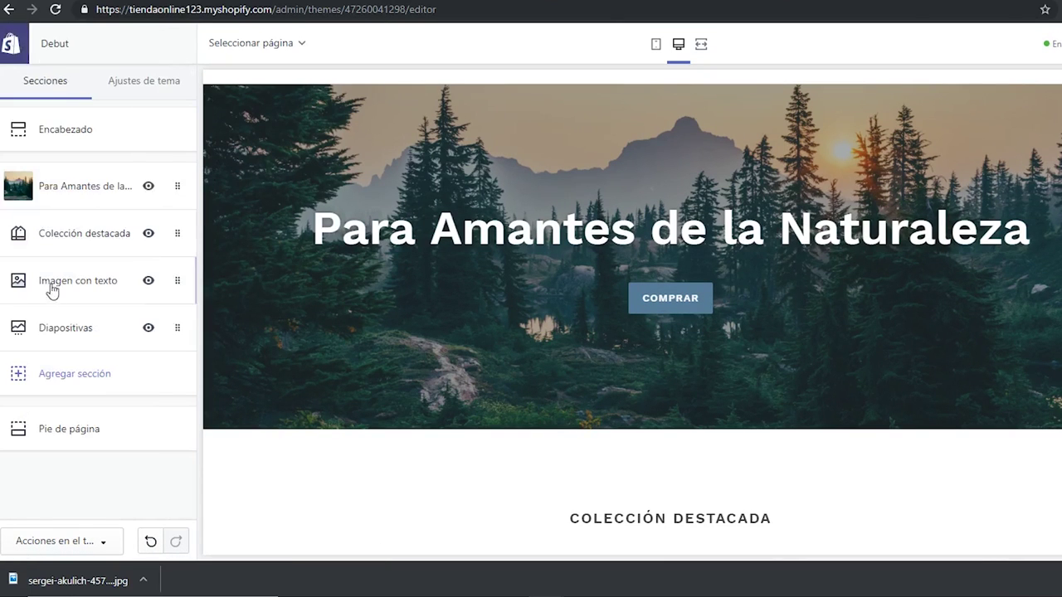
left_click(123, 86)
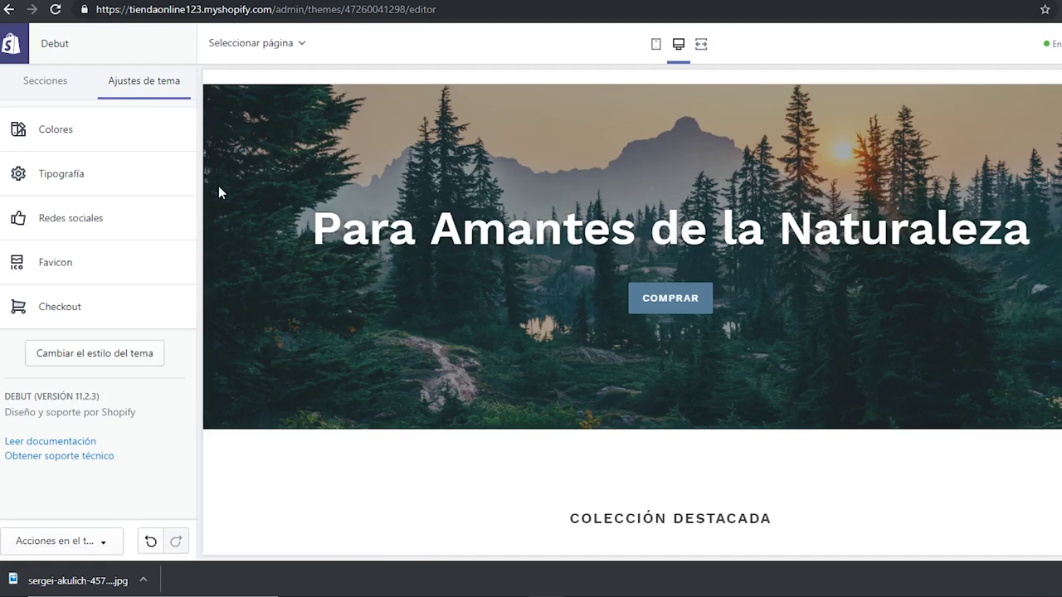
left_click(109, 146)
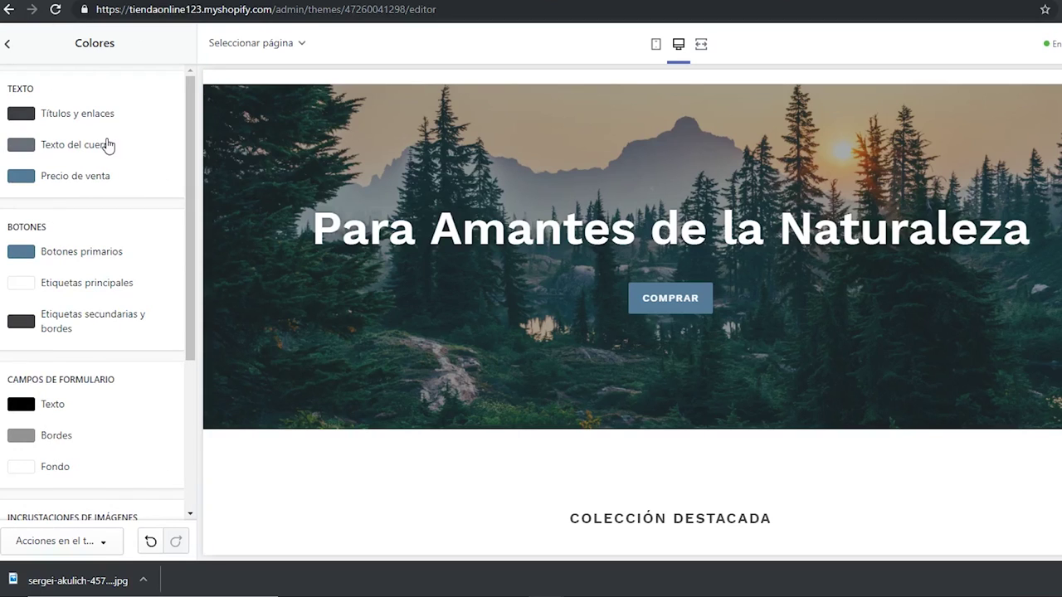
left_click(90, 251)
left_click(148, 306)
left_click_drag(126, 286, 96, 301)
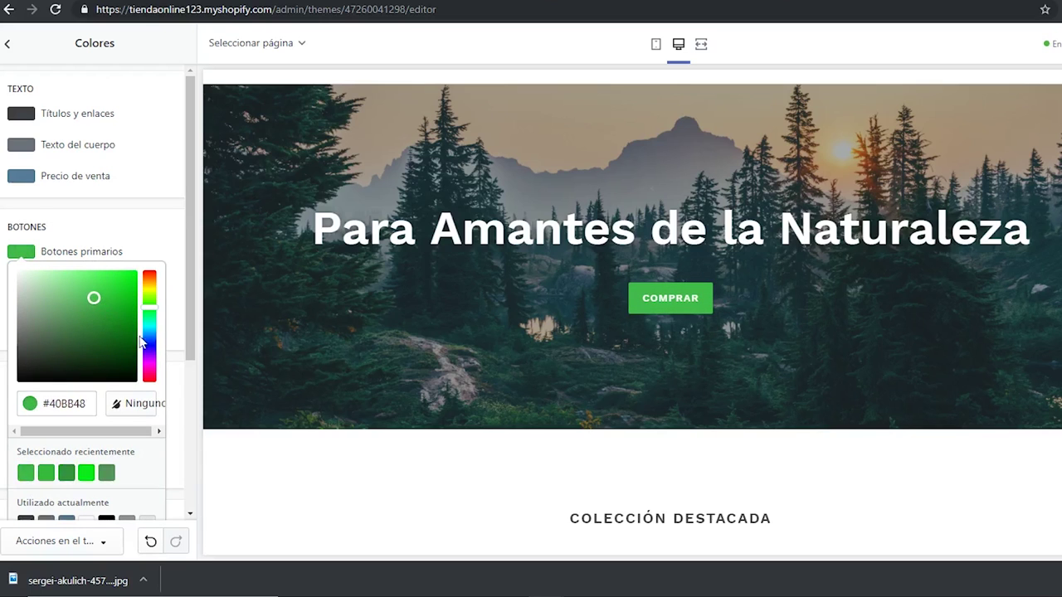
key("Escape")
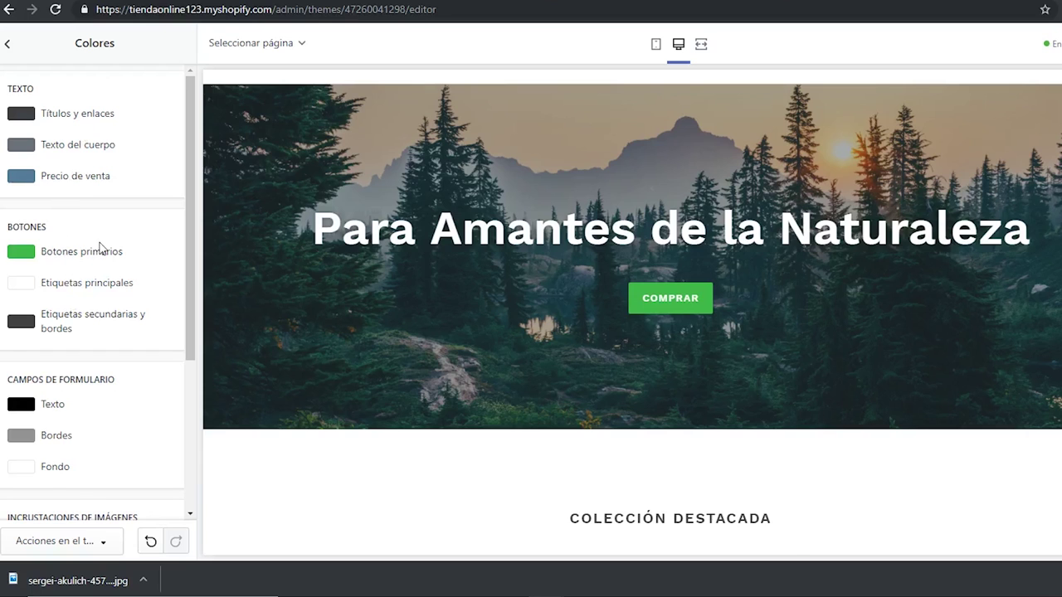
scroll(99, 247, "down", 3)
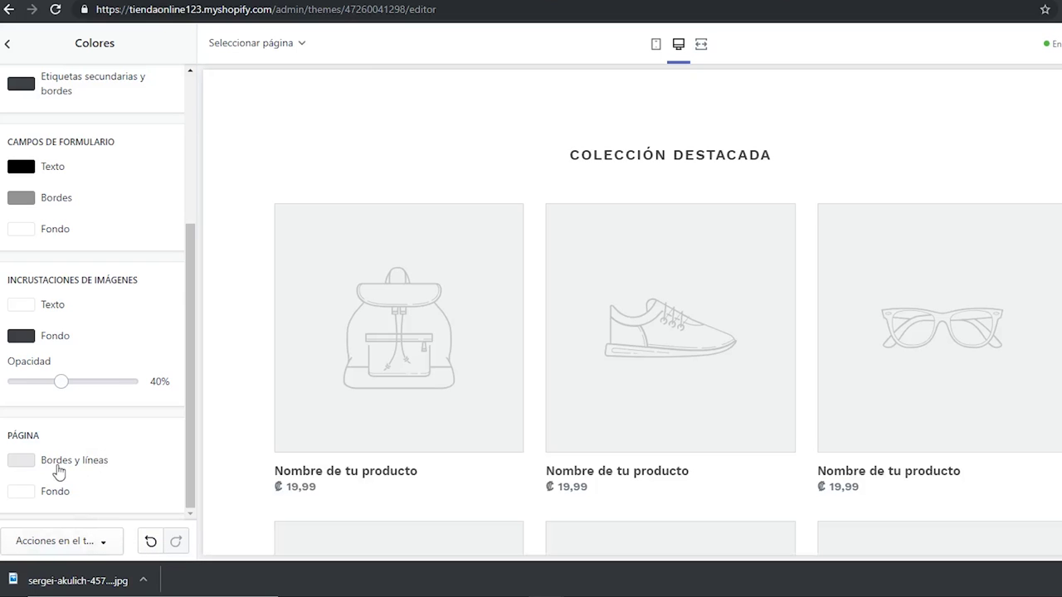
scroll(59, 470, "up", 3)
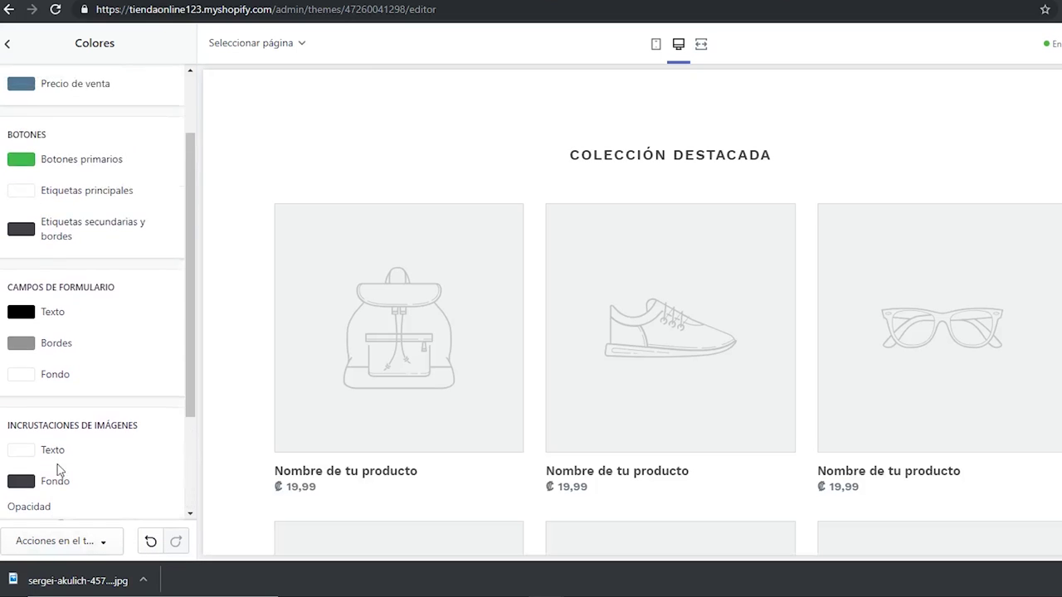
Step: Leave the theme editor and open the Shopify App Store from the store's Aplicaciones page
left_click(7, 46)
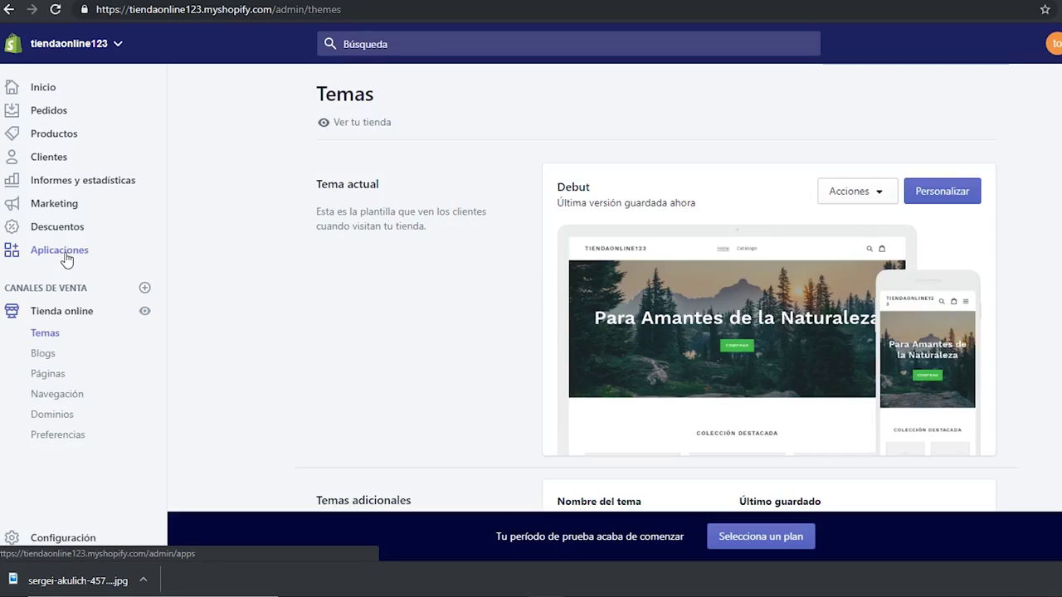
left_click(66, 257)
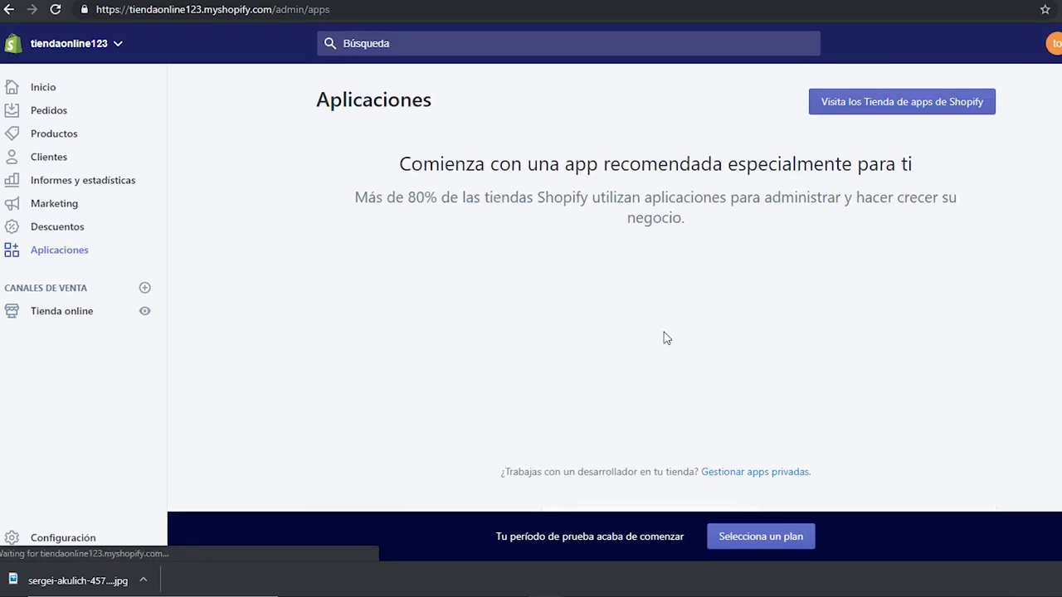
left_click(838, 108)
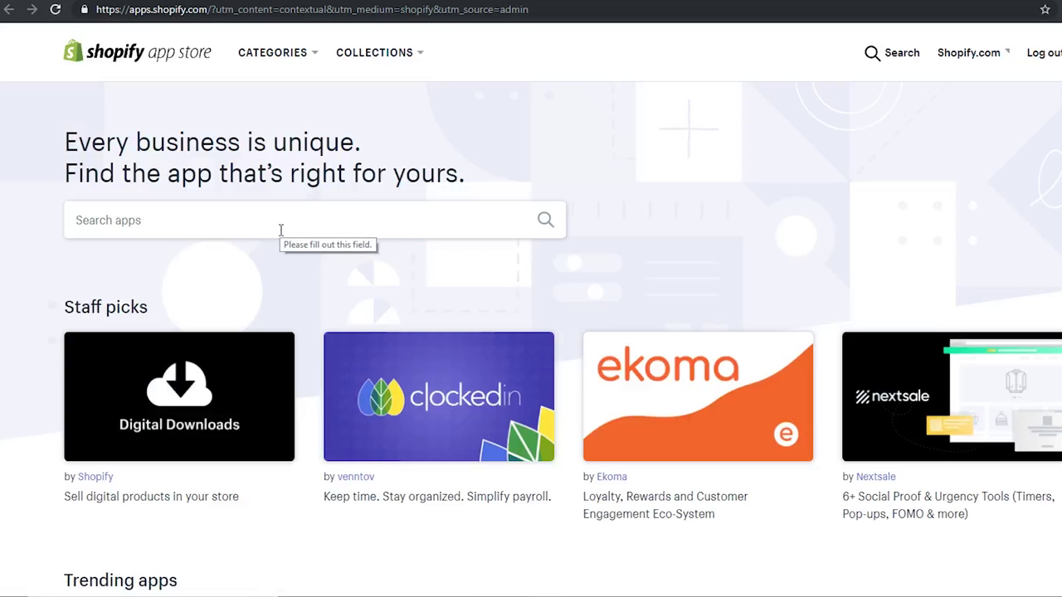
Step: Search the app store for "wc fulfillment" and install the WC Fulfillment app in the store
left_click(280, 230)
type("wc")
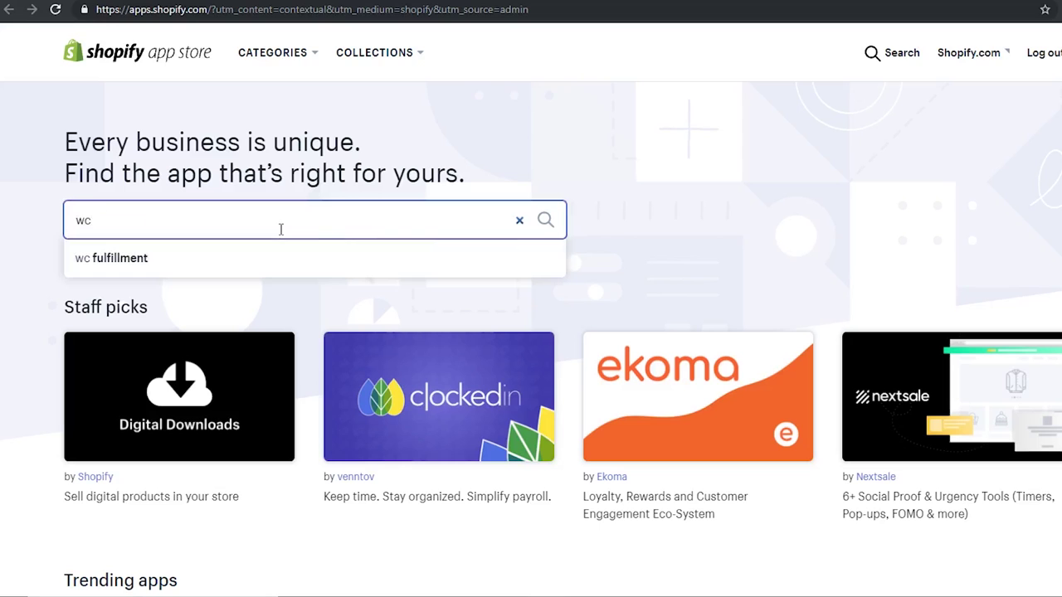
left_click(138, 271)
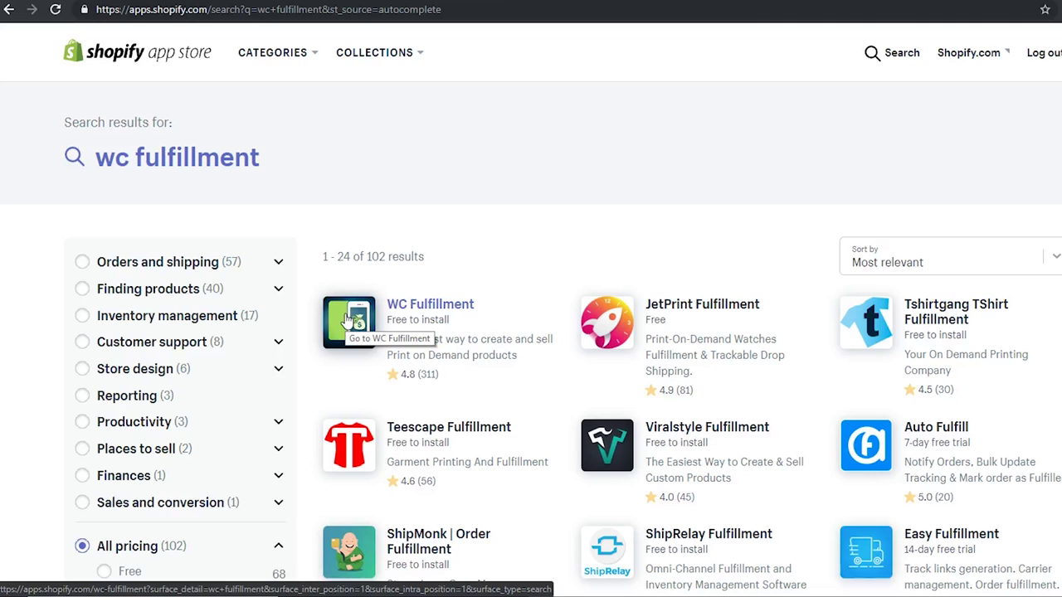
left_click(441, 308)
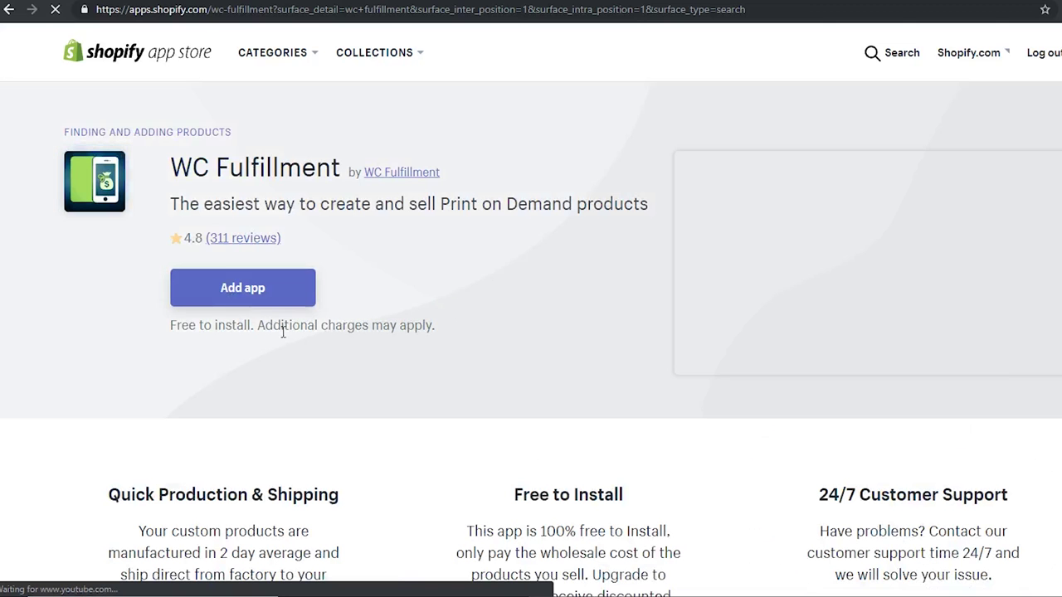
left_click(259, 292)
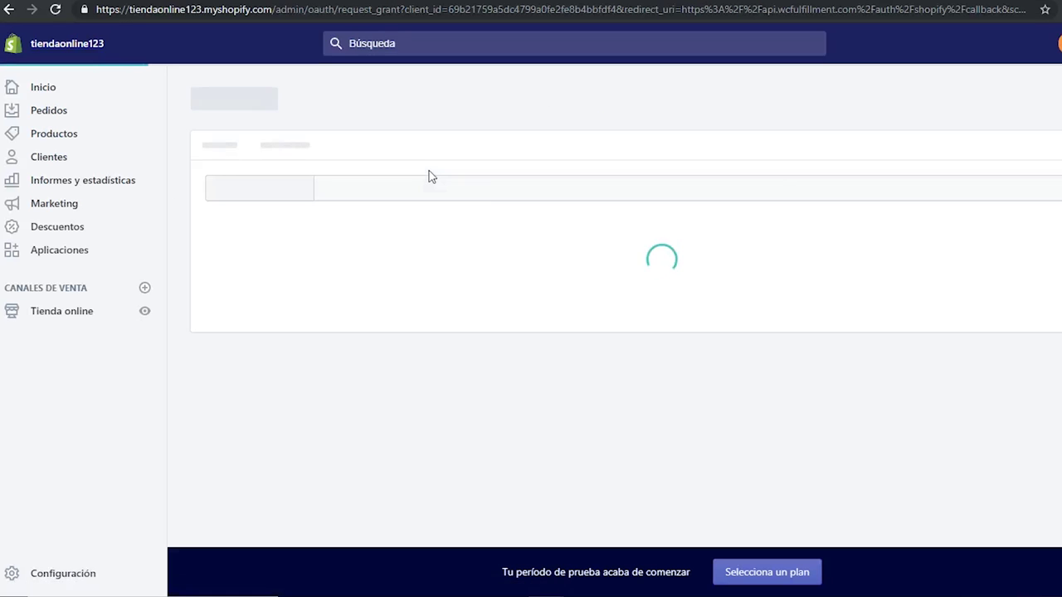
left_click(850, 485)
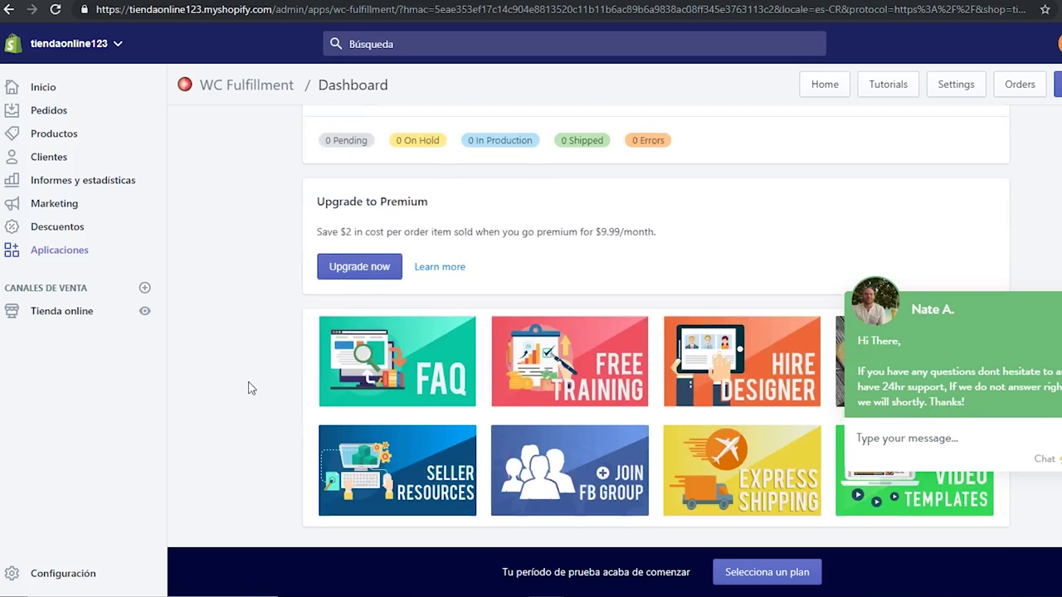
Step: Start creating a Print on Demand product in WC Fulfillment and look through the catalogue of available products
left_click(364, 362)
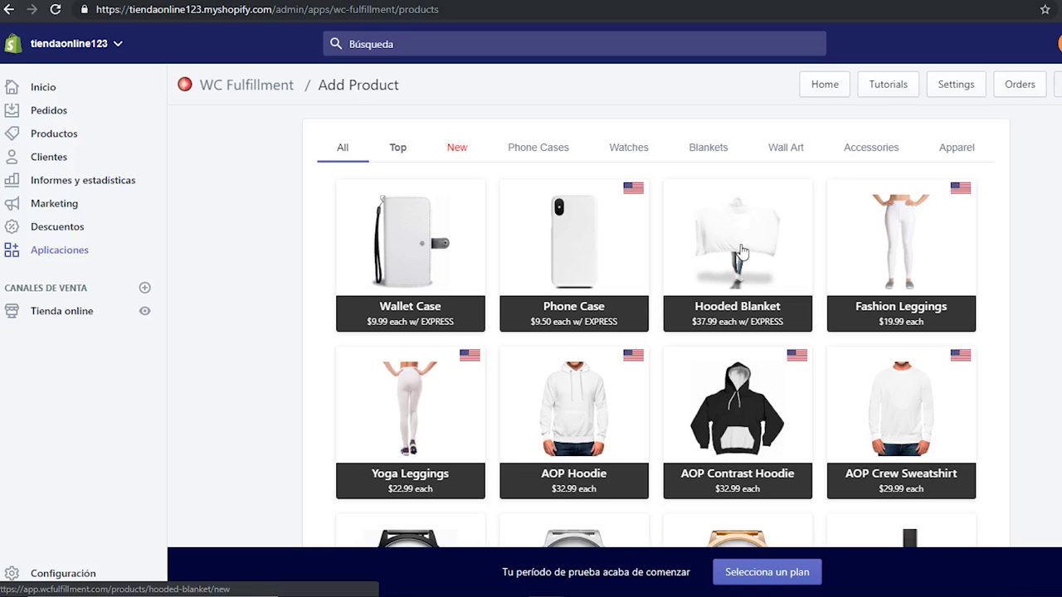
scroll(741, 251, "down", 3)
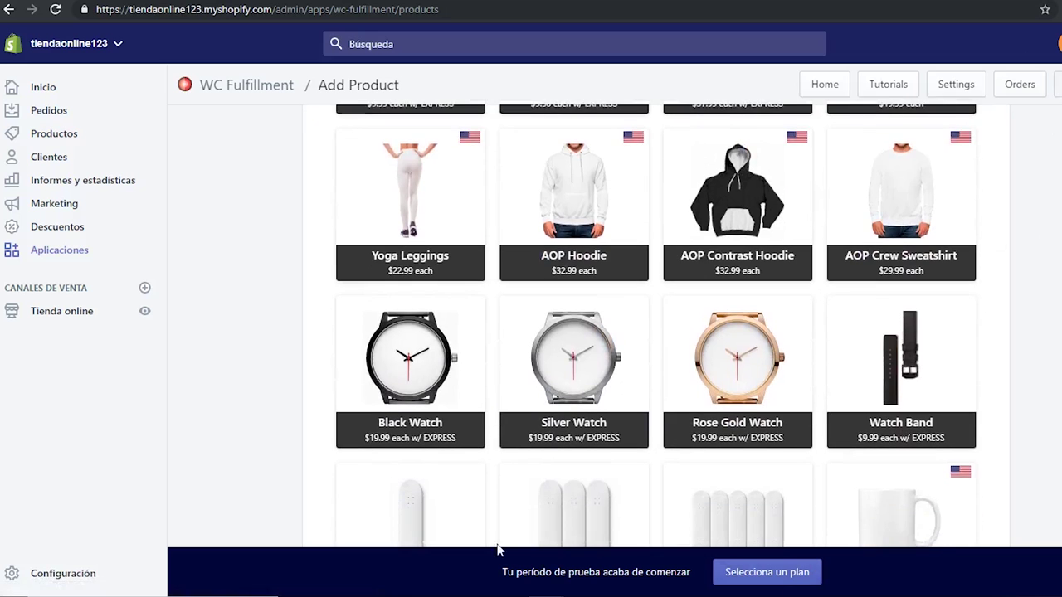
scroll(429, 358, "down", 6)
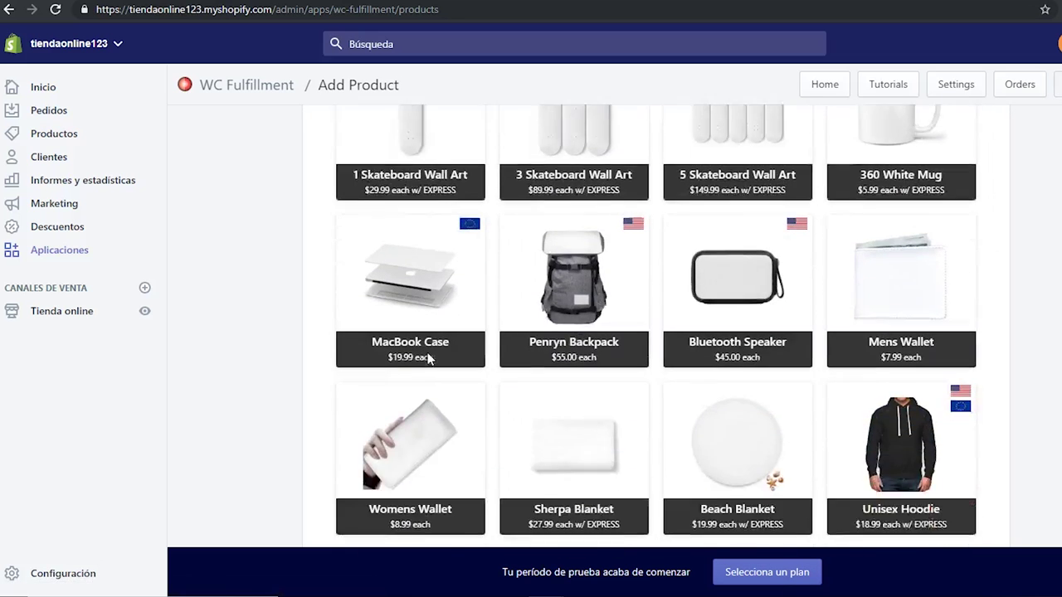
scroll(429, 358, "down", 2)
scroll(745, 273, "up", 10)
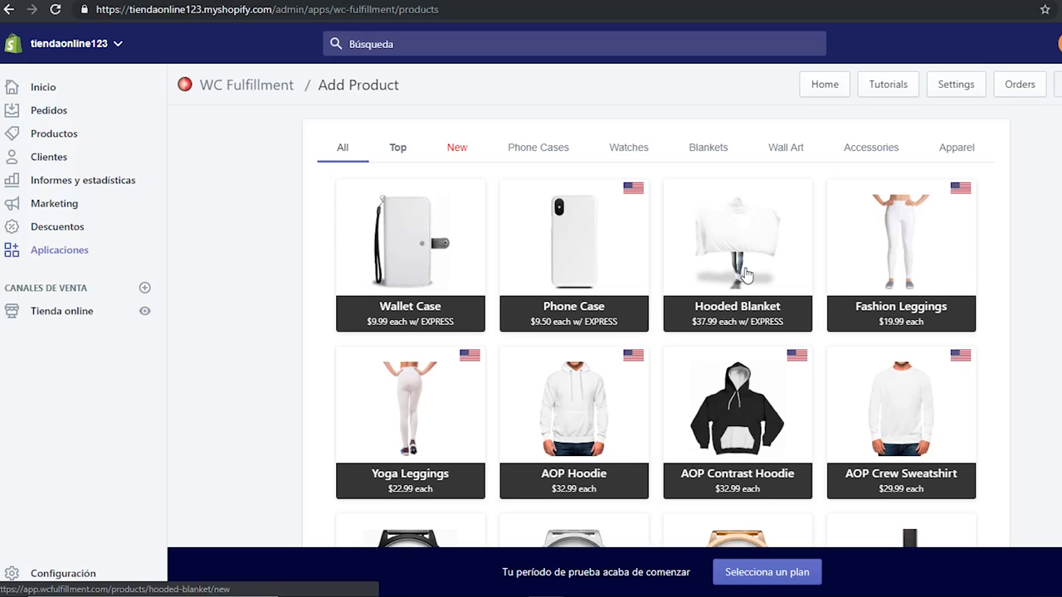
scroll(745, 274, "down", 3)
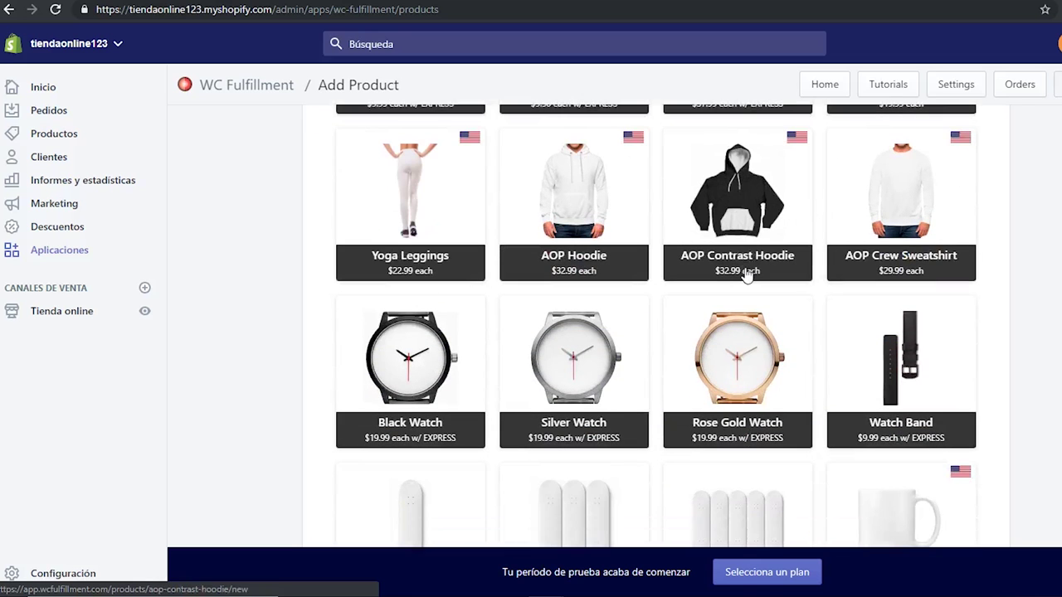
scroll(745, 274, "up", 3)
scroll(745, 274, "down", 6)
Step: Open the Black Watch product, download its template file, and review its costs, delivery times and notes
left_click(367, 347)
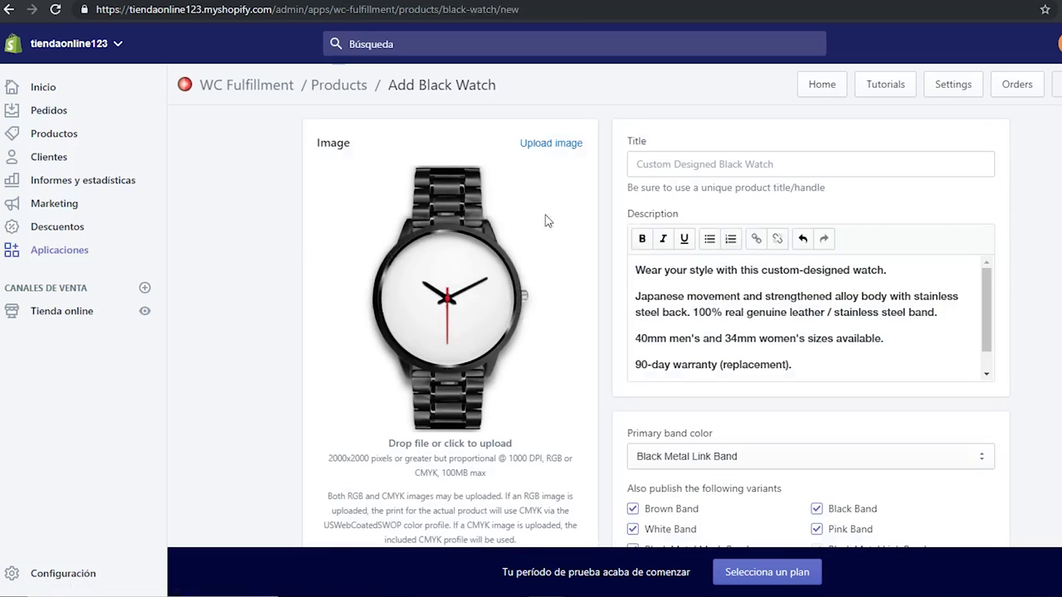
scroll(552, 244, "down", 3)
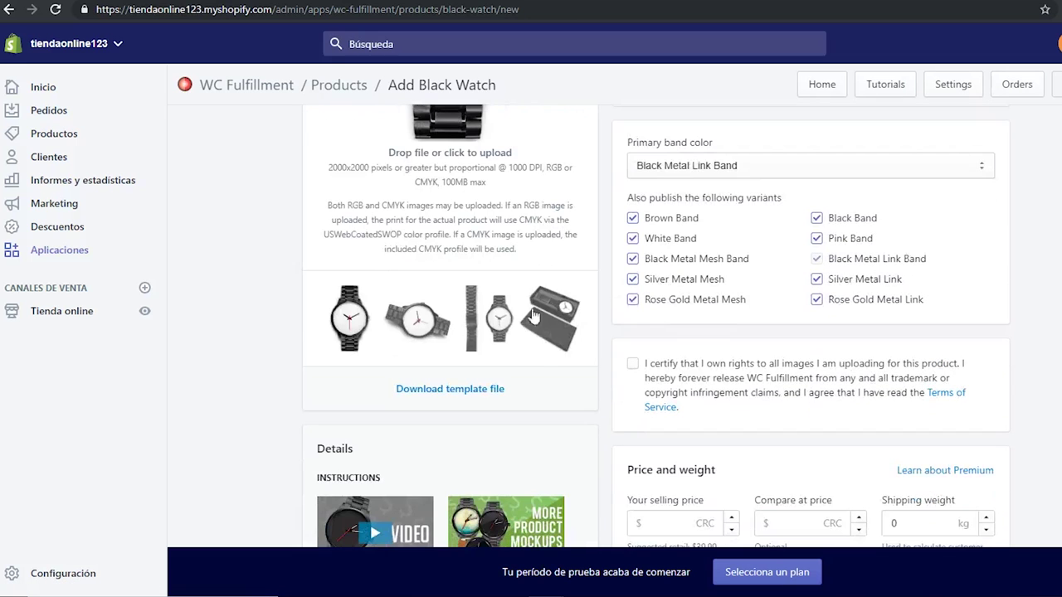
left_click(439, 393)
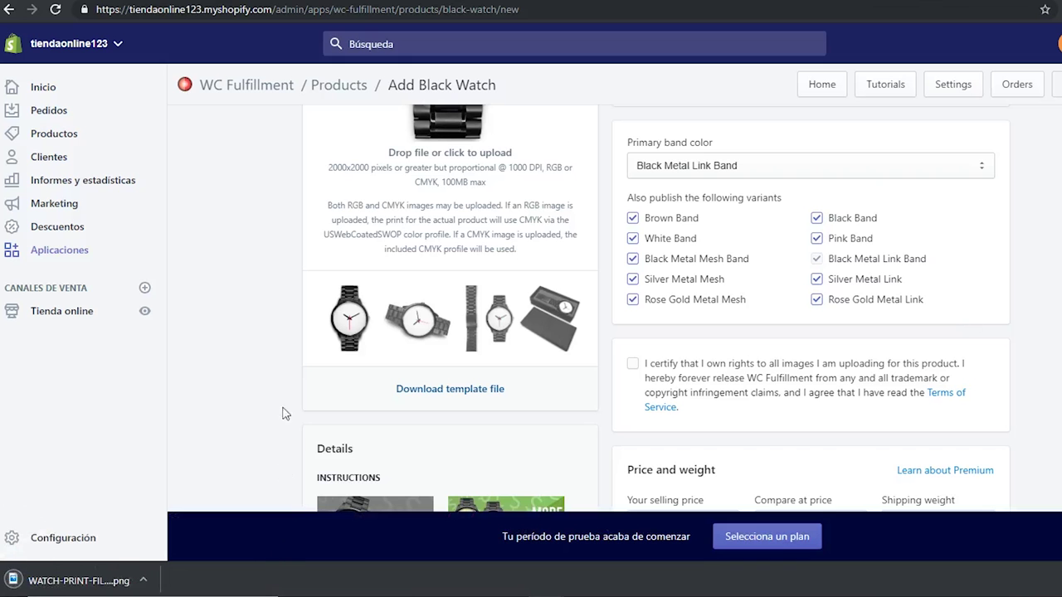
scroll(264, 390, "down", 4)
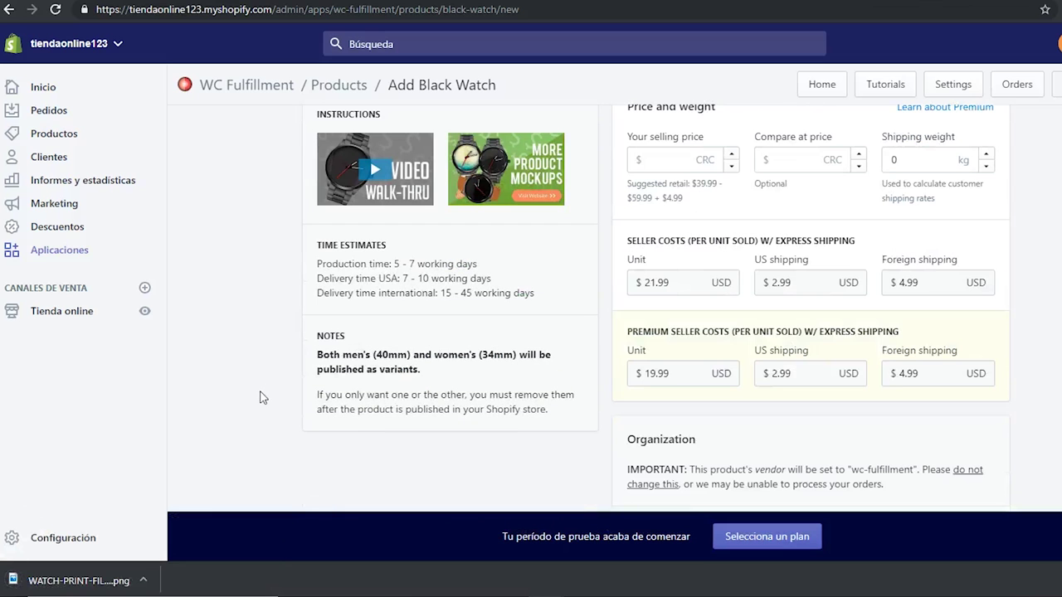
scroll(266, 373, "up", 5)
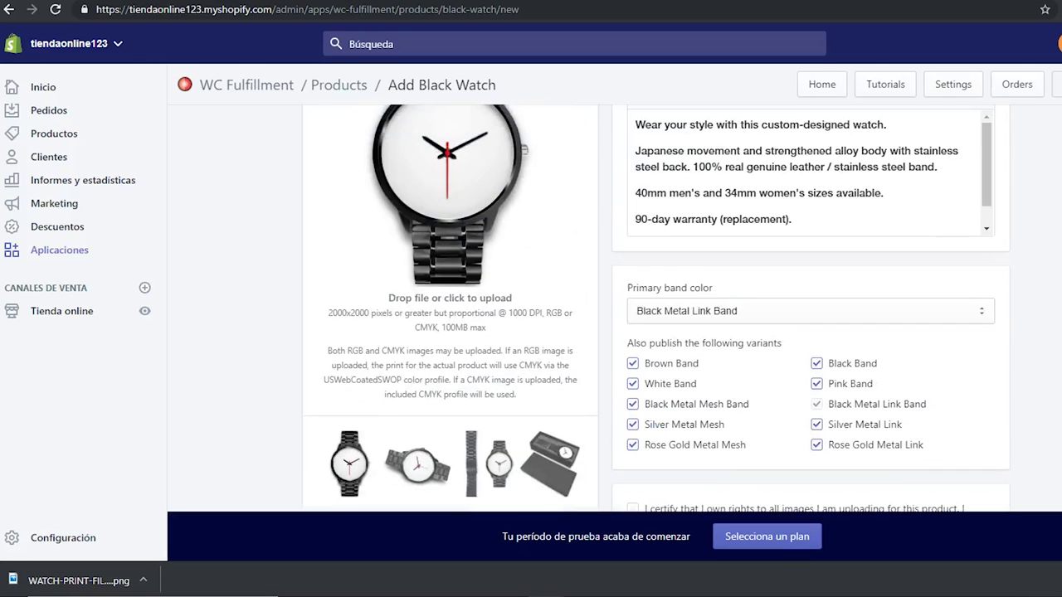
Step: Go back to the product catalogue and the WC Fulfillment dashboard, and examine the remaining products and the seller resources offered
left_click(10, 10)
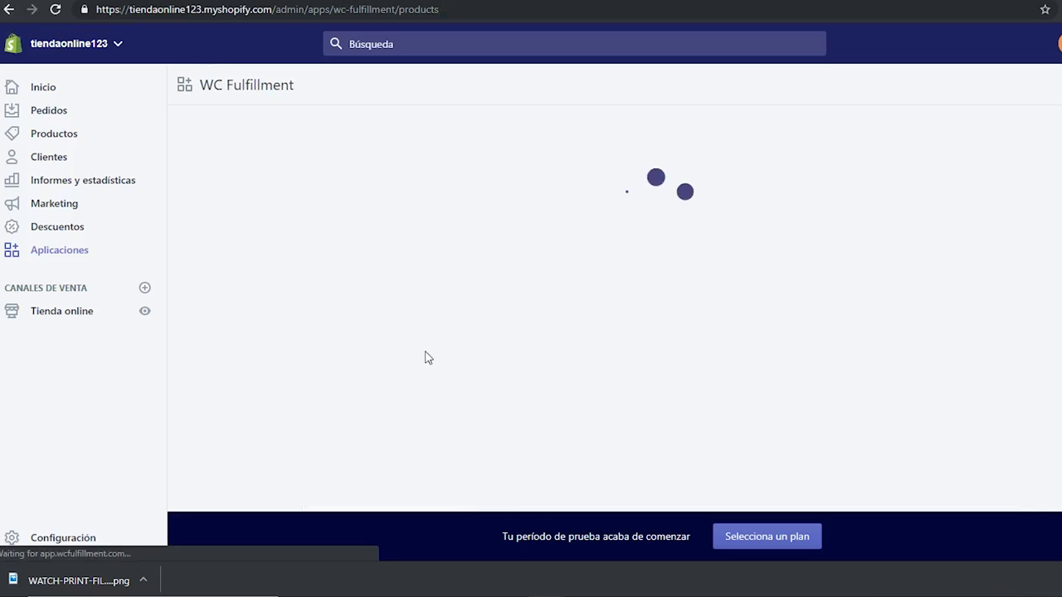
scroll(423, 367, "down", 20)
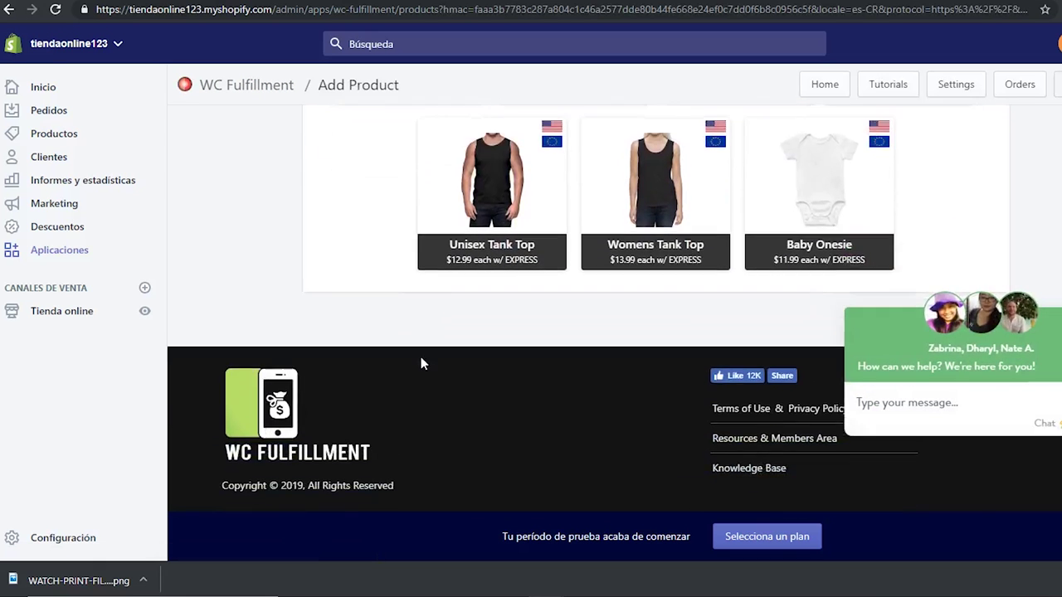
scroll(420, 363, "up", 10)
scroll(655, 307, "up", 6)
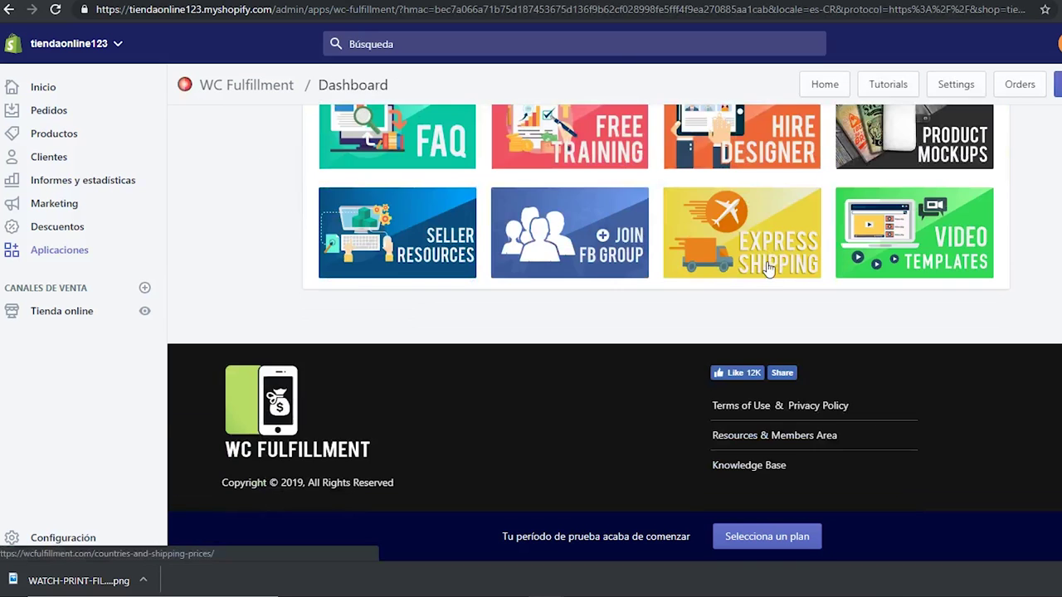
scroll(777, 261, "up", 3)
scroll(295, 262, "down", 3)
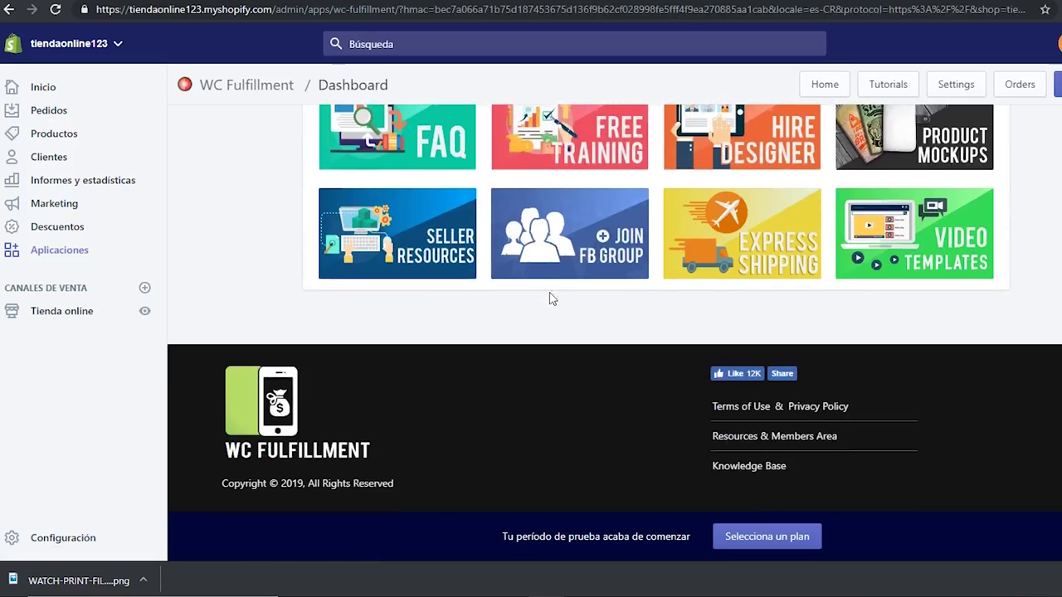
scroll(564, 294, "up", 1)
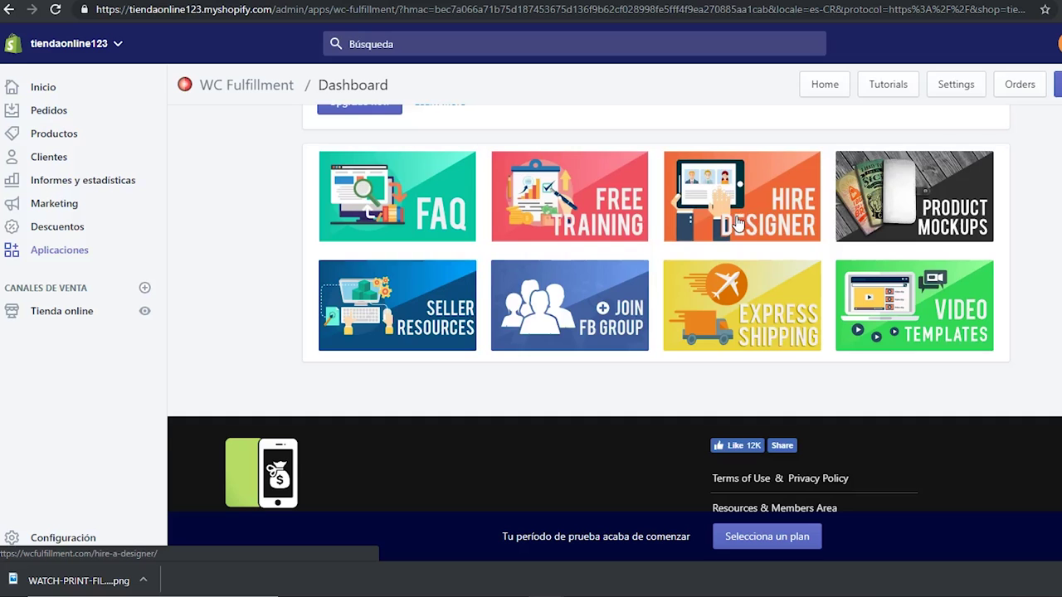
scroll(735, 221, "up", 5)
scroll(716, 270, "up", 1)
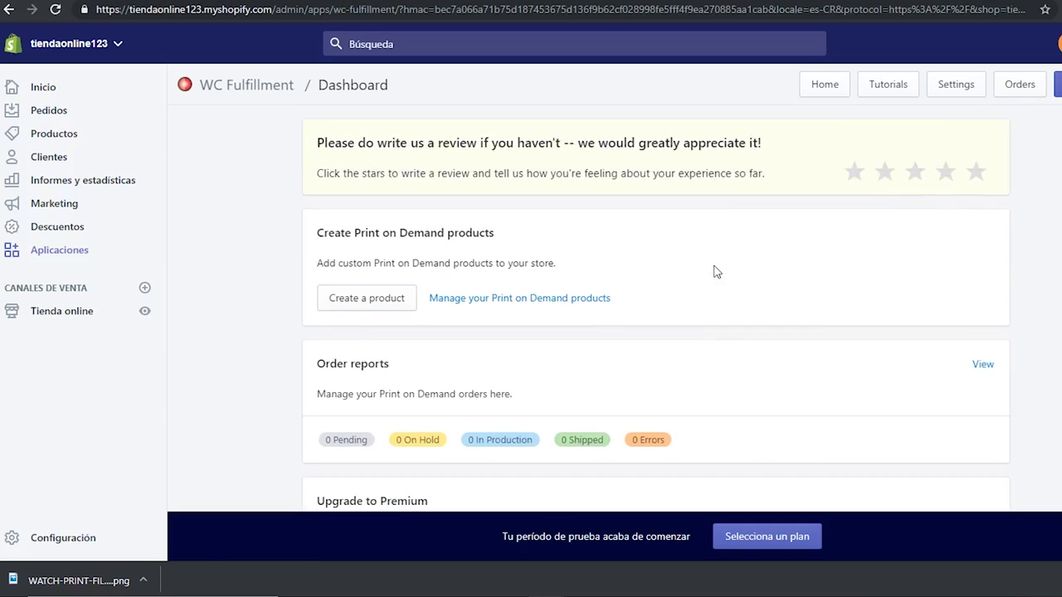
Step: Create a new Black Watch product and upload the orange tree-silhouette image as its design
left_click(356, 300)
scroll(564, 385, "down", 3)
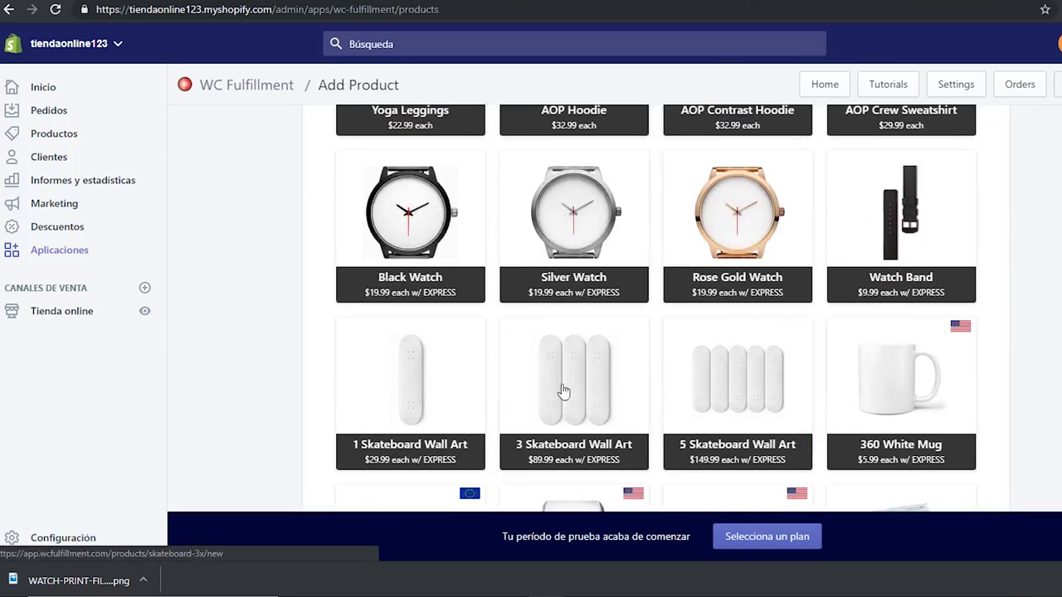
left_click(436, 198)
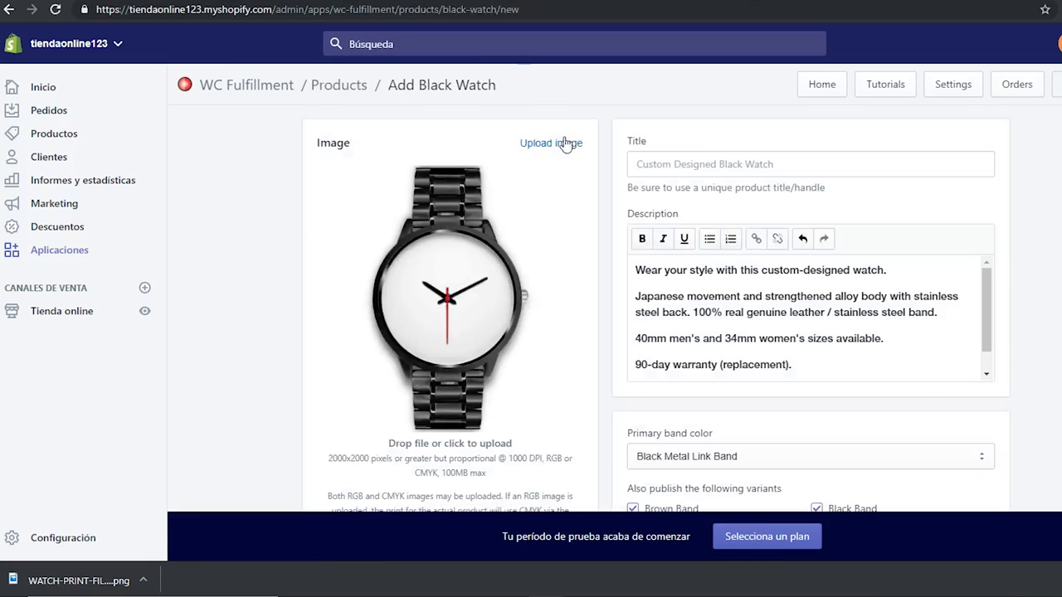
left_click(565, 144)
double_click(602, 129)
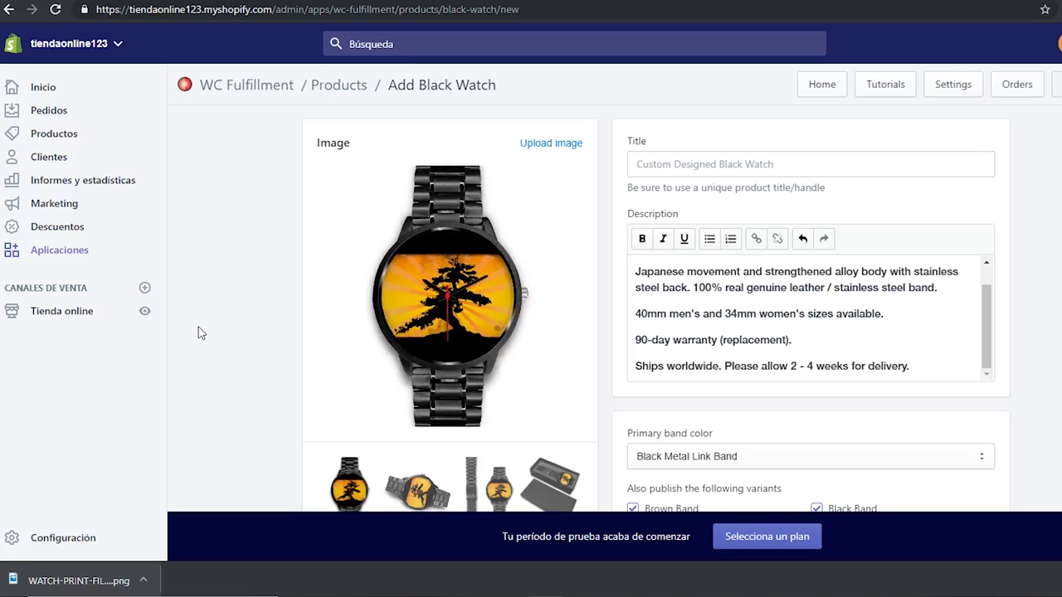
scroll(200, 331, "down", 3)
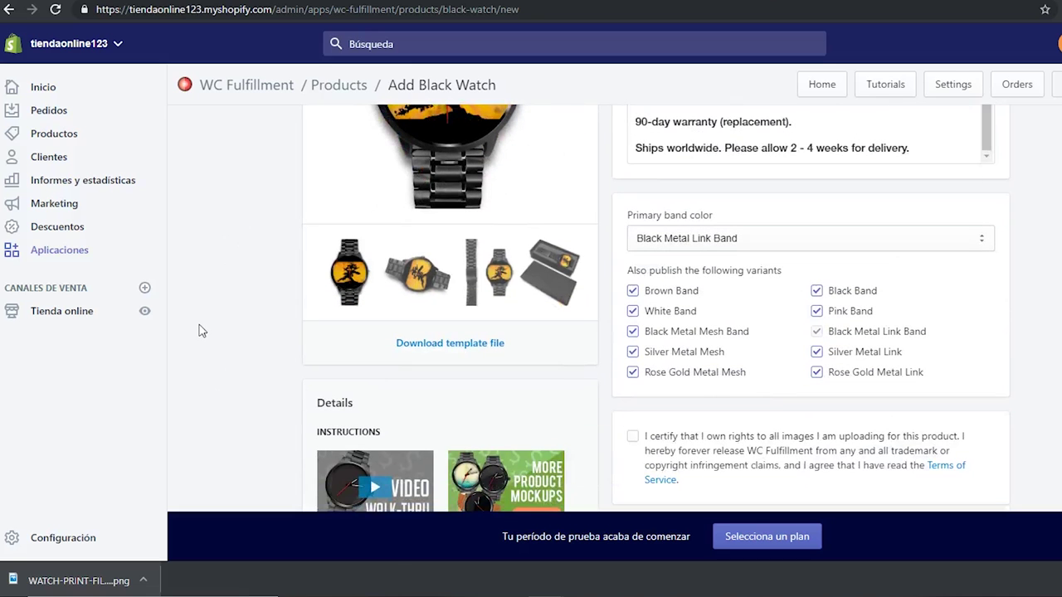
Step: Set the selling price of the Black Watch product to 42.95
scroll(199, 330, "down", 5)
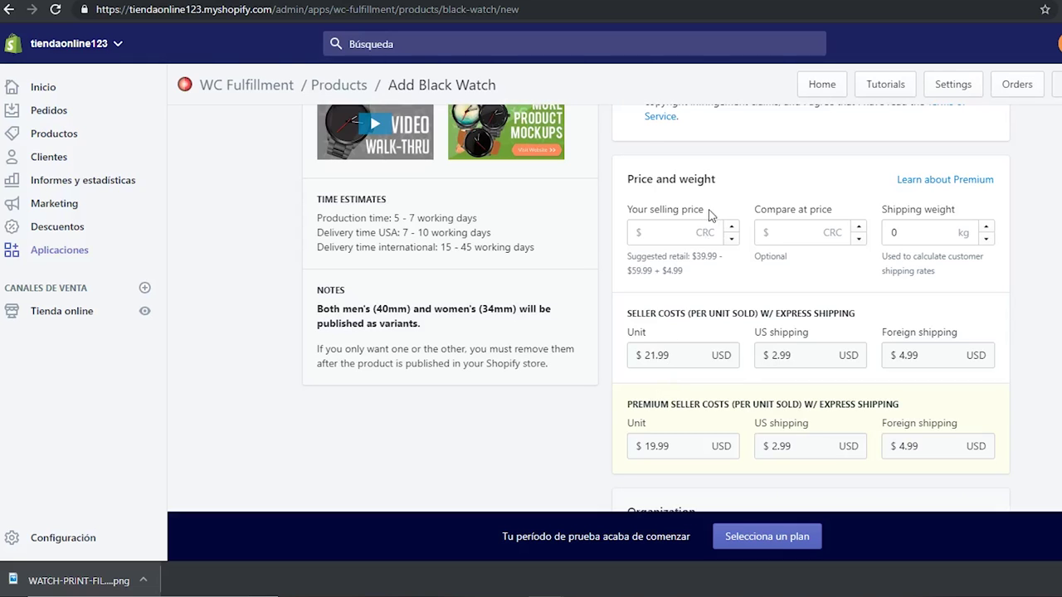
left_click(658, 231)
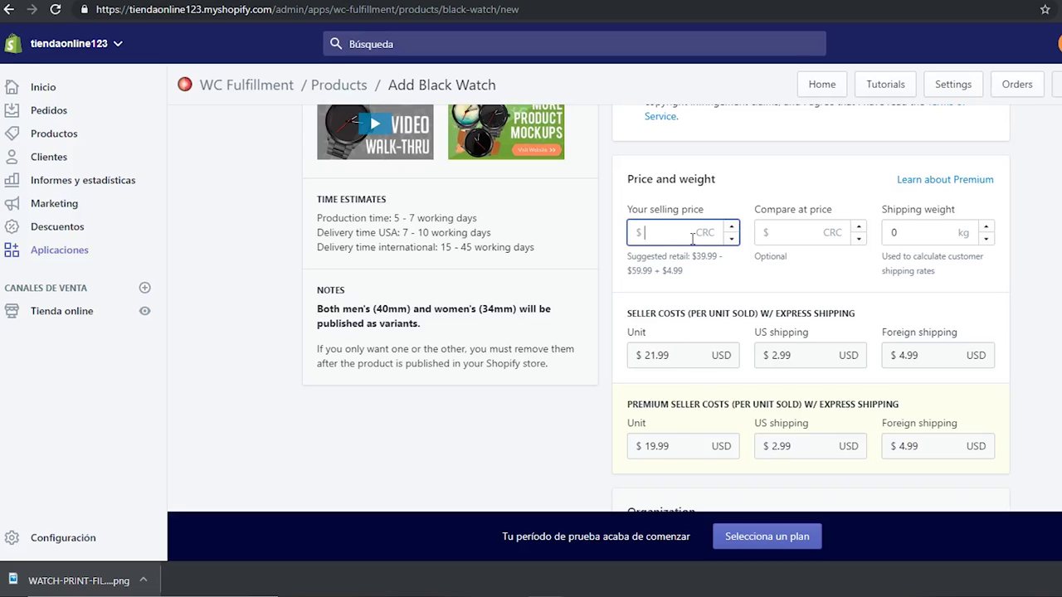
type("42")
type(".00")
Step: Title the Black Watch product "Reloj Arbol"
scroll(721, 199, "up", 10)
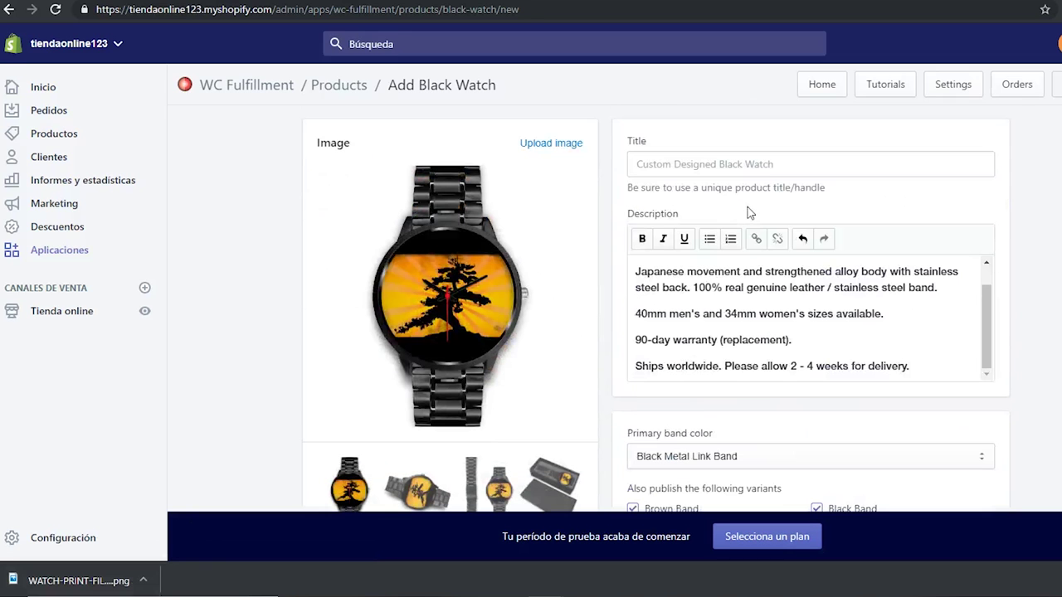
left_click(756, 162)
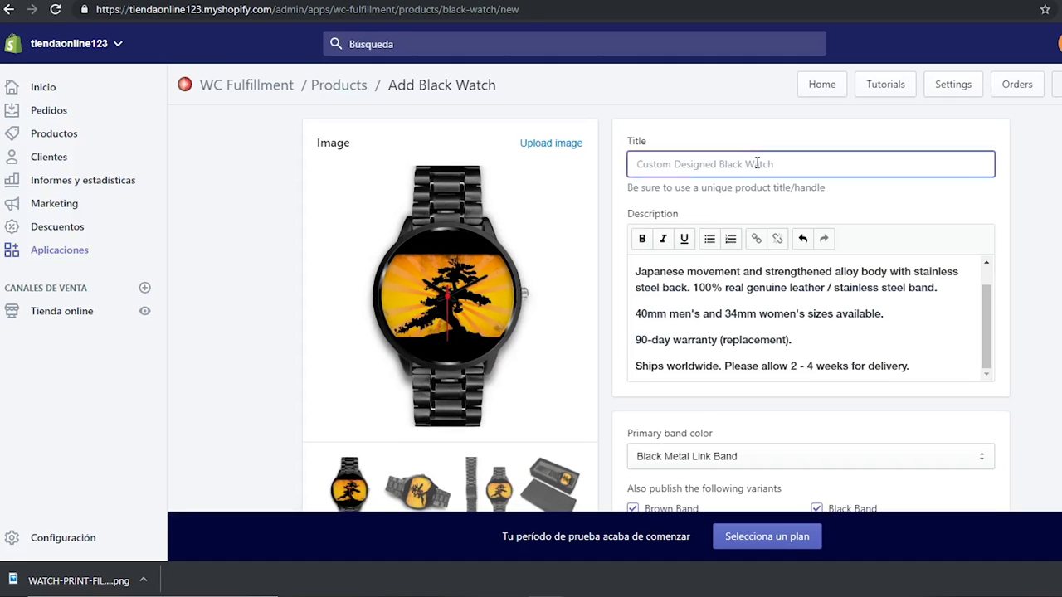
type("Reloj Arbol")
Step: Set the product's compare-at price to 55.95
scroll(1026, 304, "down", 15)
scroll(1033, 436, "down", 3)
scroll(1032, 436, "up", 6)
left_click(781, 139)
type("42.95")
key("Tab")
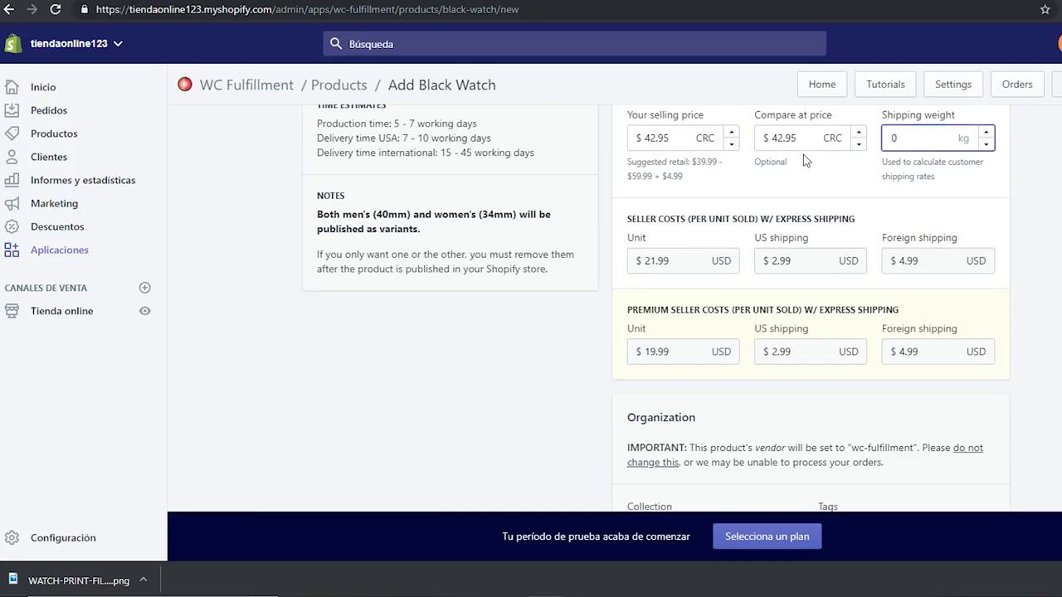
left_click(781, 139)
key("BackSpace")
key("BackSpace")
type("55")
Step: Review the product's pricing, certification and organization sections, and publish it to the store
scroll(1052, 373, "up", 3)
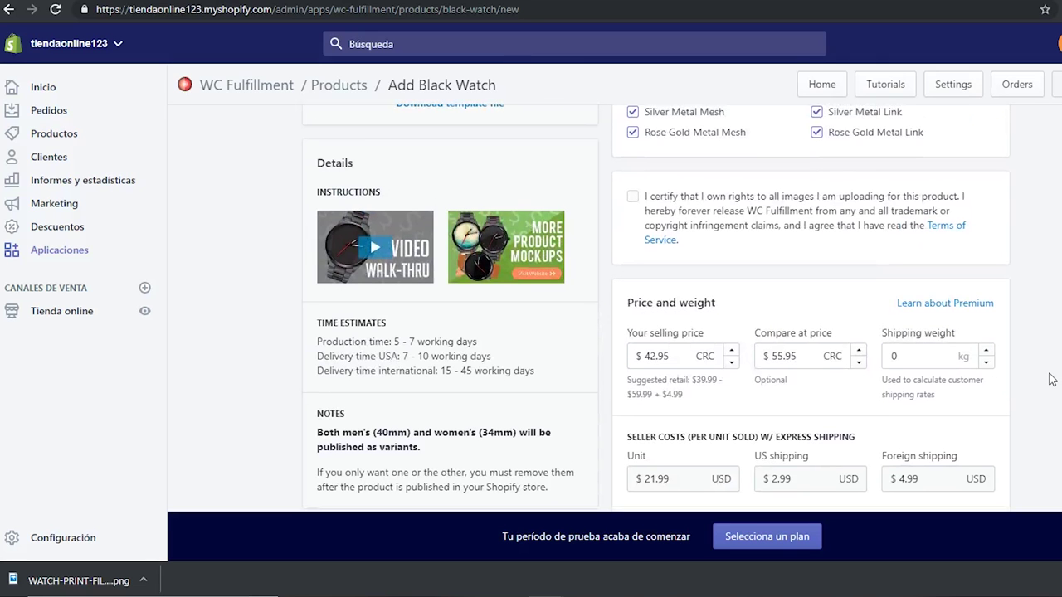
scroll(1052, 377, "down", 3)
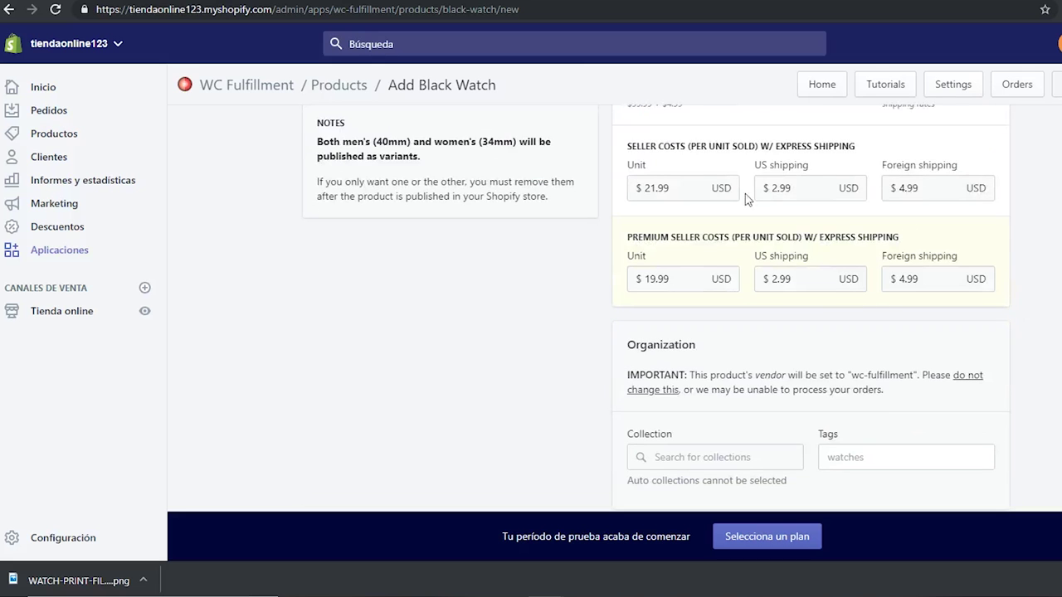
scroll(810, 302, "up", 8)
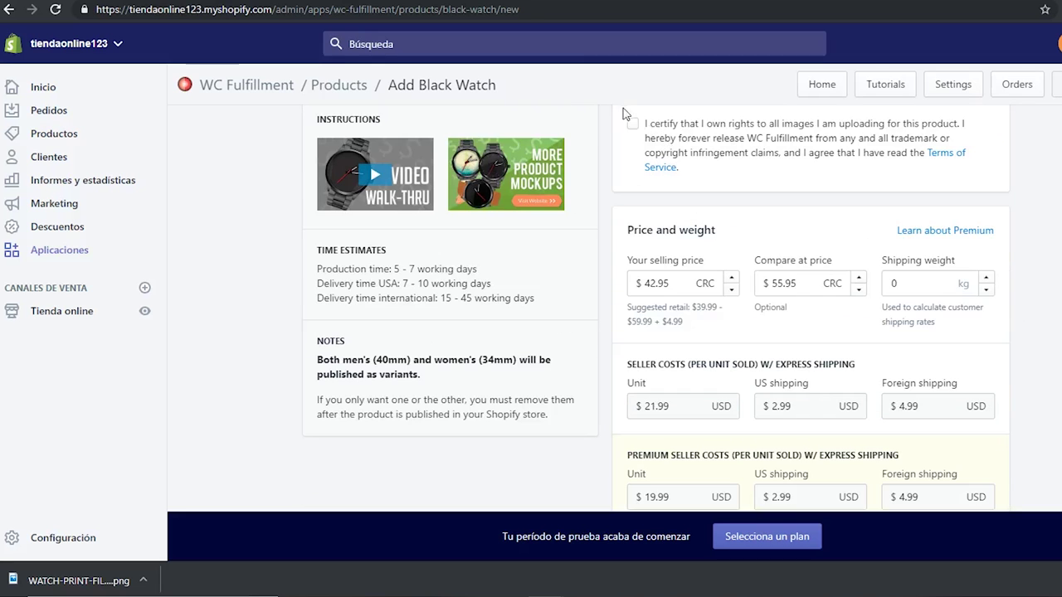
scroll(756, 359, "up", 2)
scroll(758, 367, "down", 12)
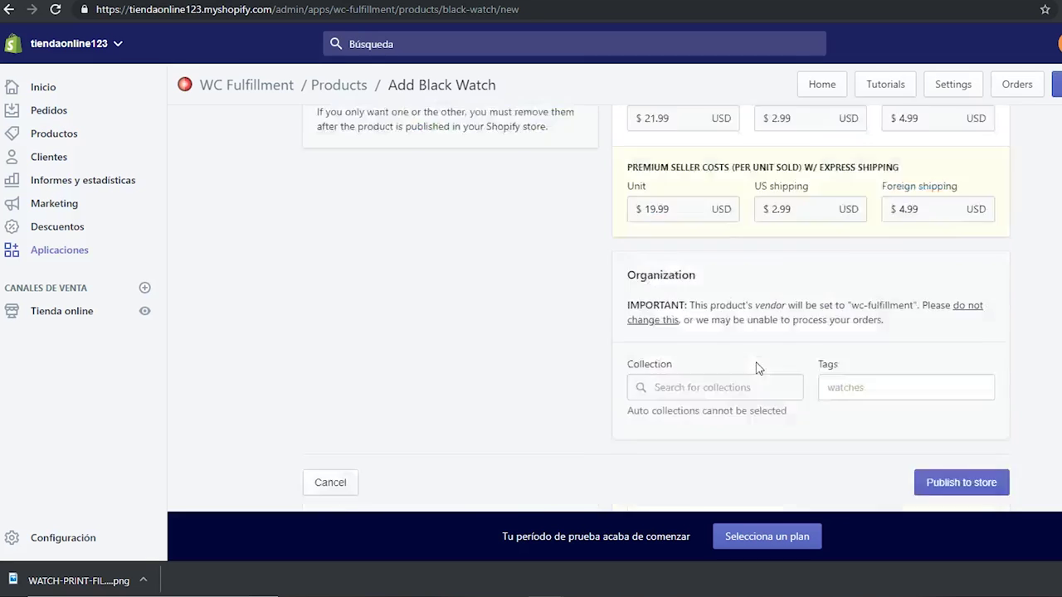
left_click(970, 262)
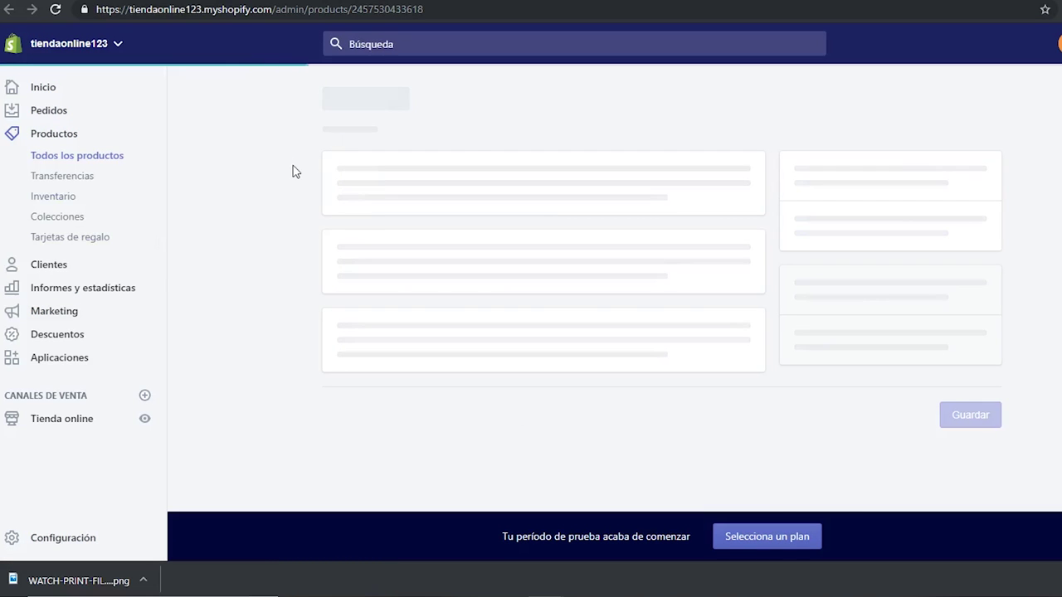
Step: Look over the images and English description of the published Reloj Arbol product in the store admin
scroll(299, 231, "down", 4)
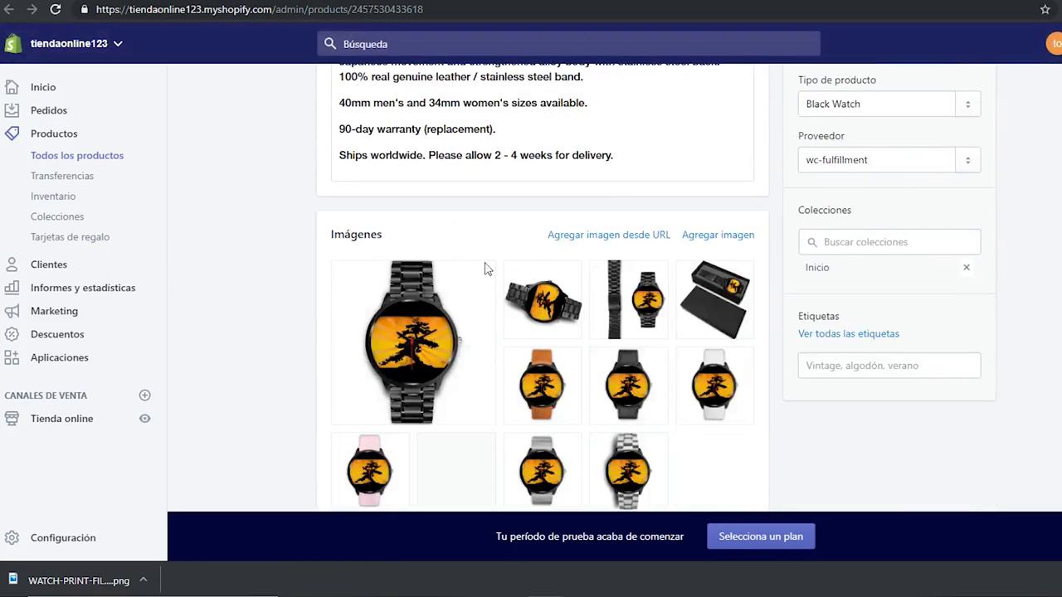
scroll(632, 312, "up", 3)
left_click(606, 322)
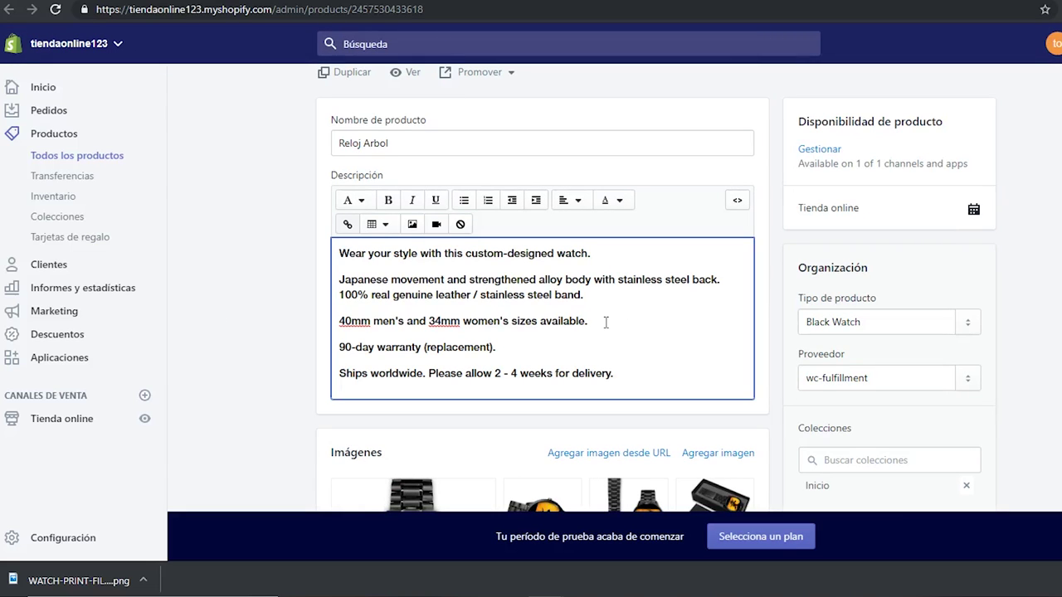
left_click_drag(656, 371, 556, 322)
left_click(256, 354)
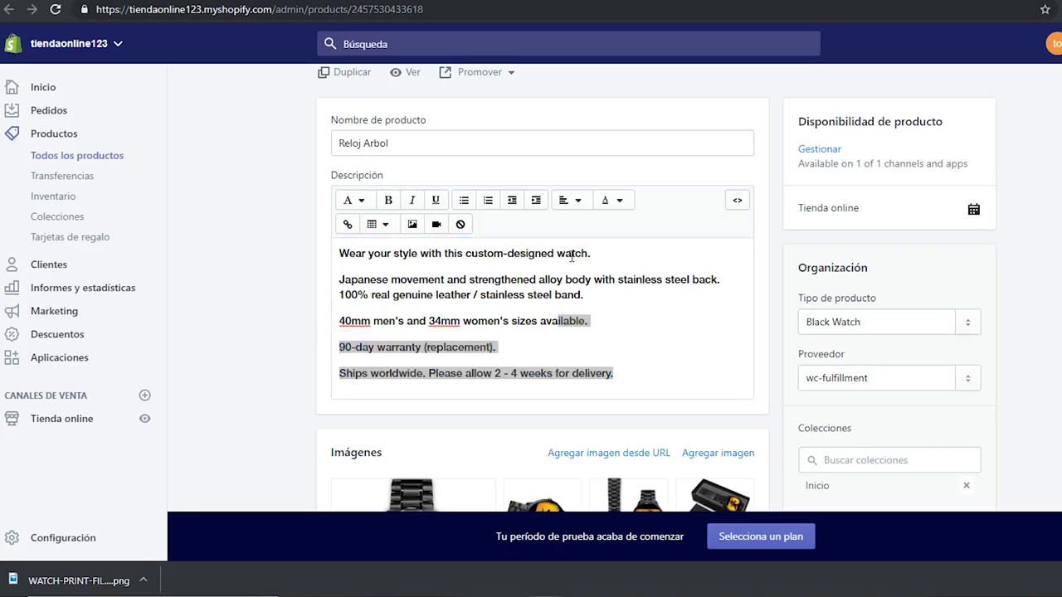
Step: Create a new online store page titled "Contacto" and save it
left_click(62, 418)
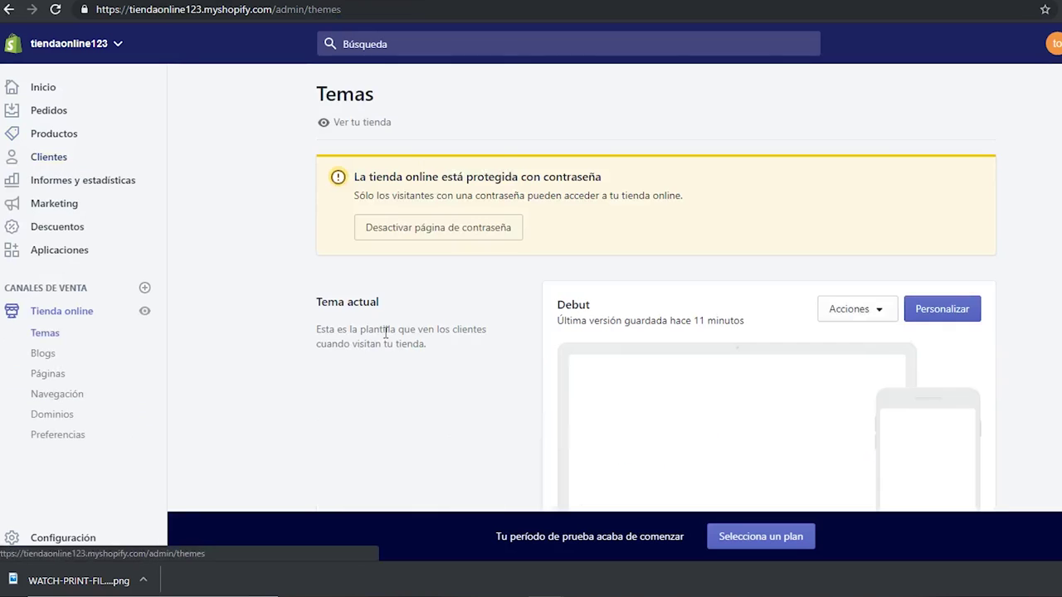
scroll(385, 333, "down", 5)
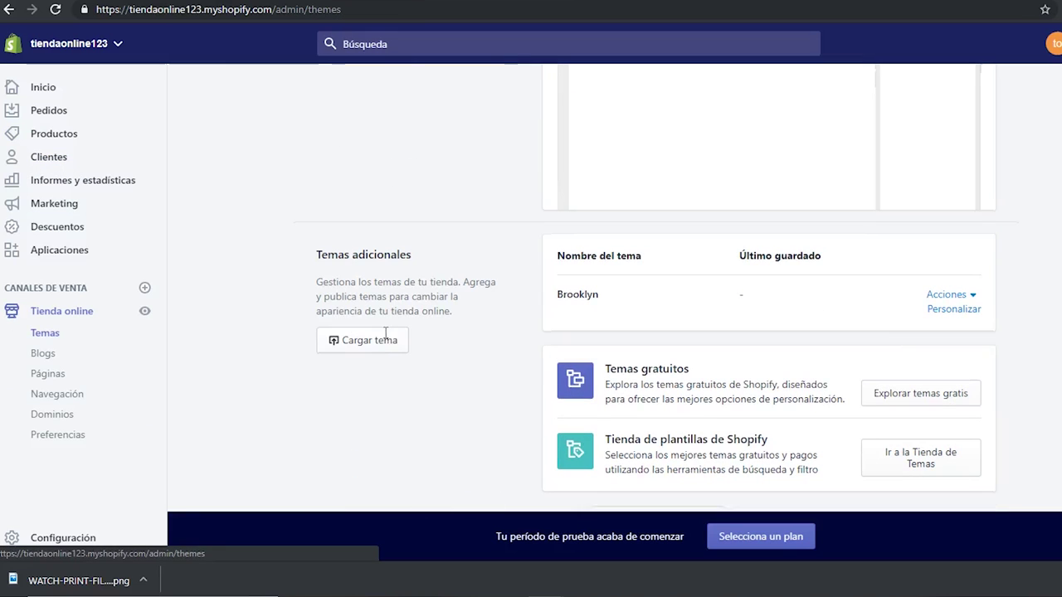
left_click(71, 375)
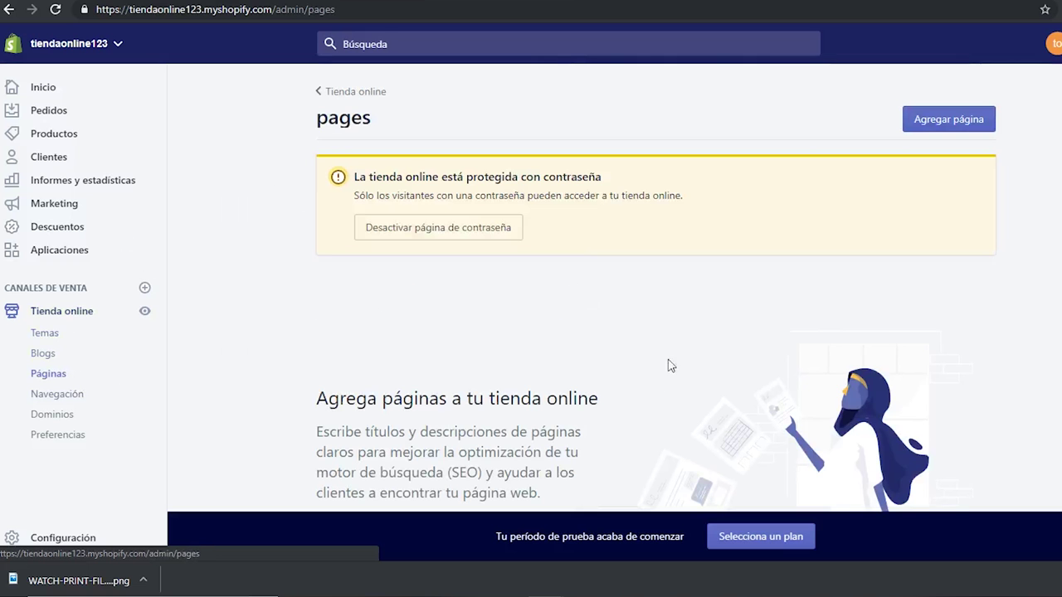
left_click(927, 124)
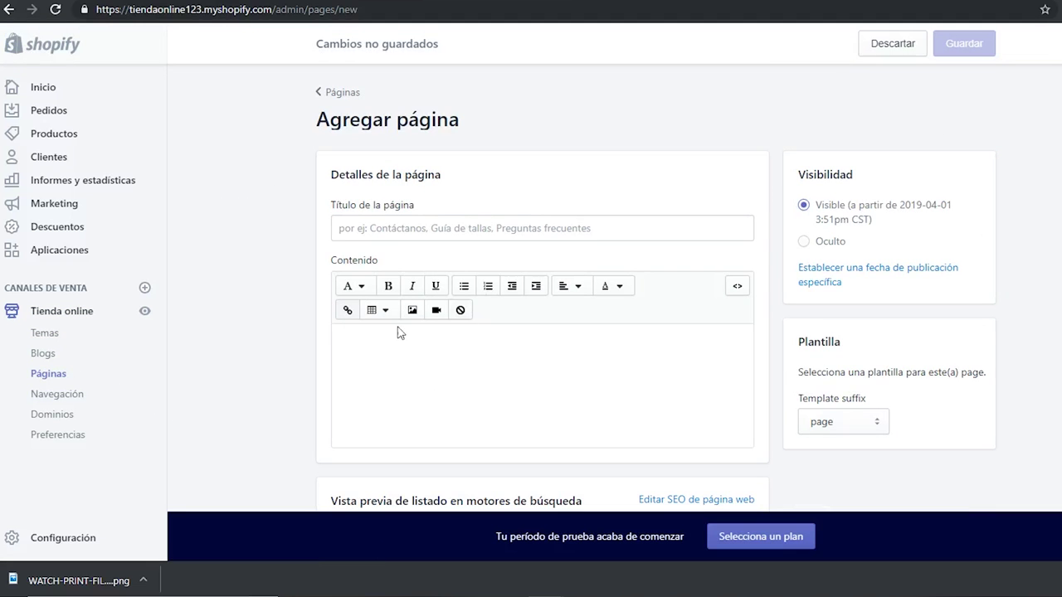
left_click(599, 234)
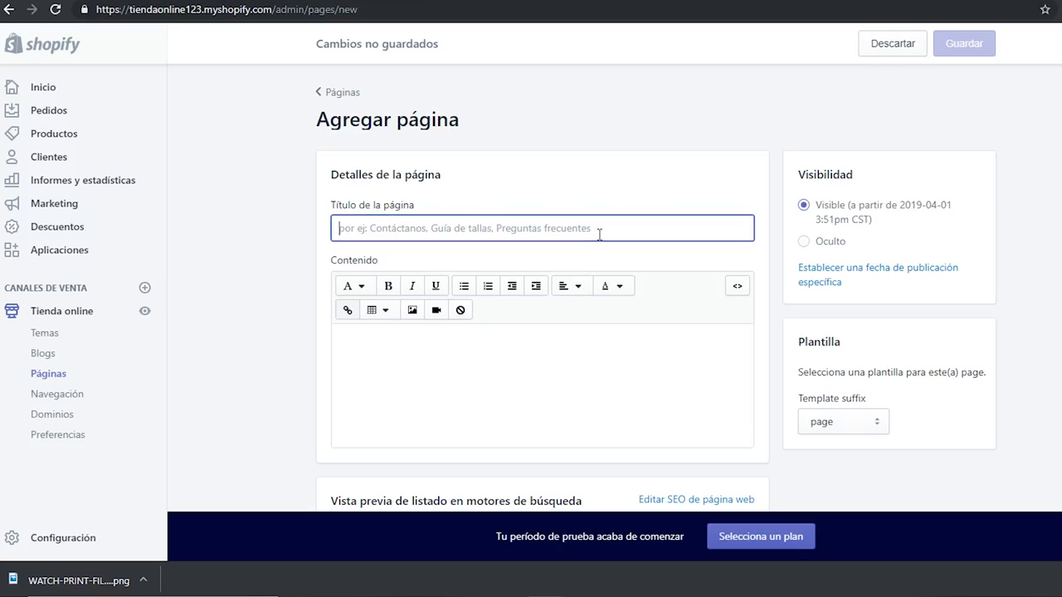
type("Contacto")
key("Return")
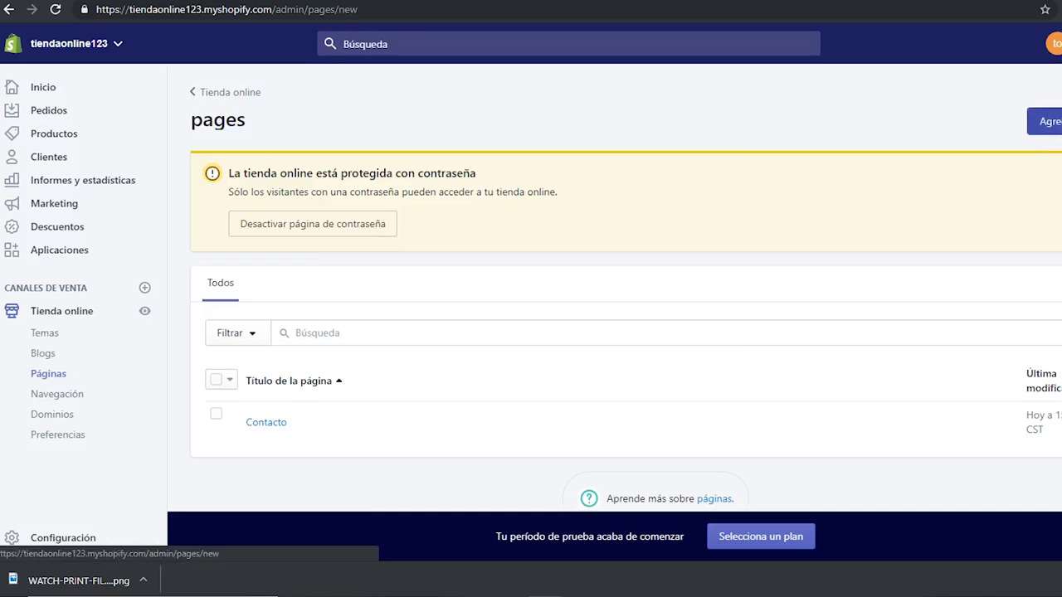
Step: Add another store page and enter "FAQ" as its title
left_click(1037, 121)
left_click(423, 227)
type("FAQ")
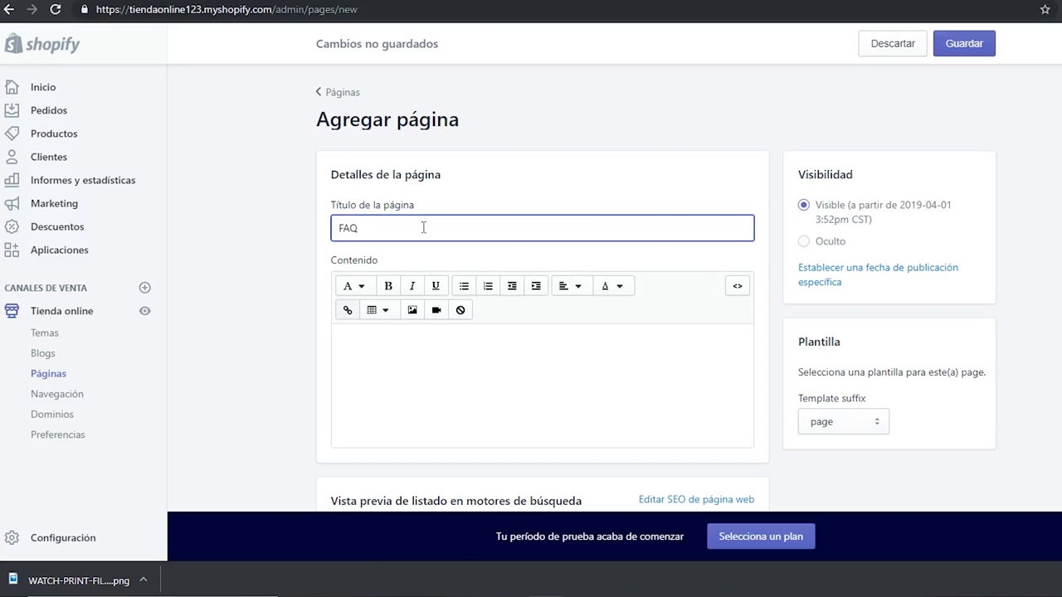
key("ctrl+a")
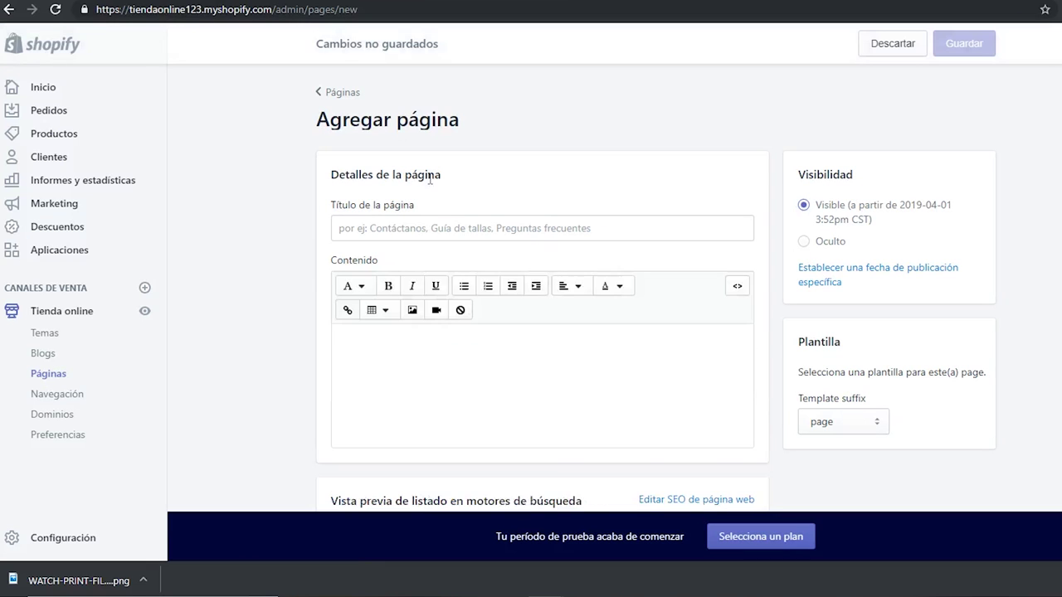
Step: Title a new store page "Tracking" and save it
left_click(435, 227)
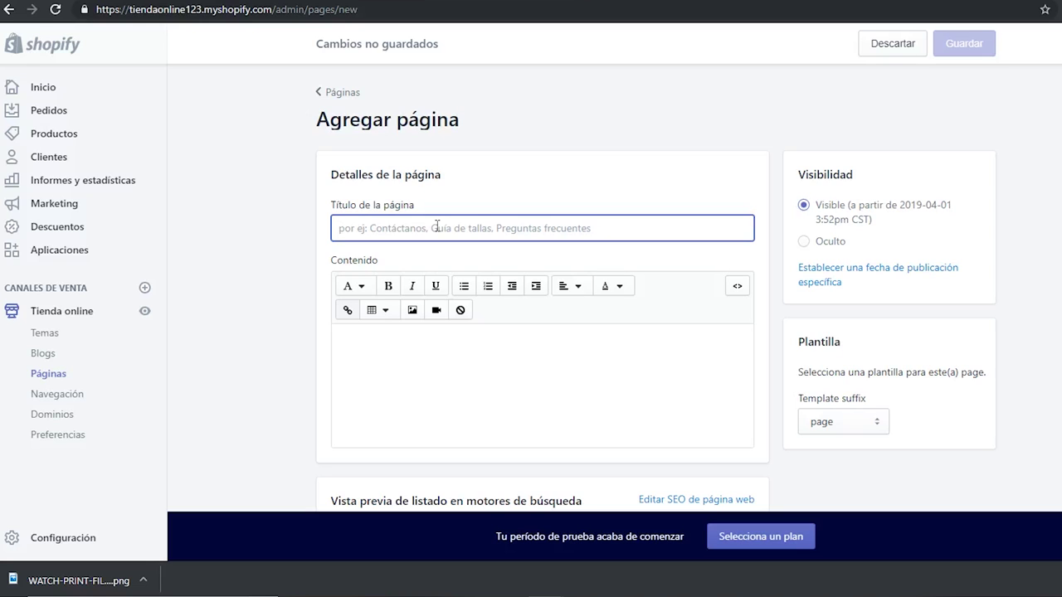
type("Tracking")
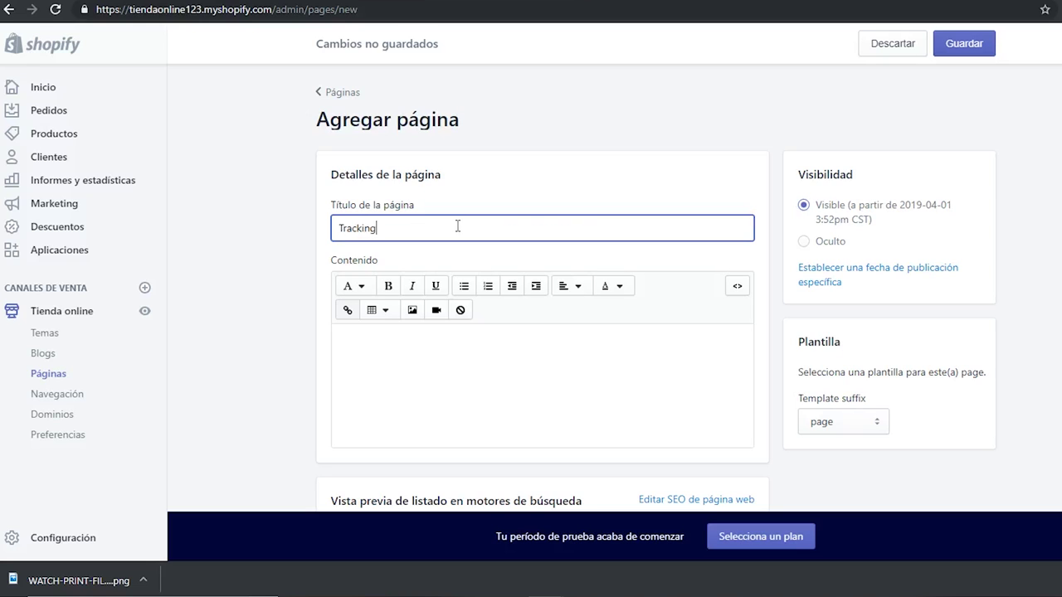
left_click_drag(457, 227, 317, 249)
left_click(966, 43)
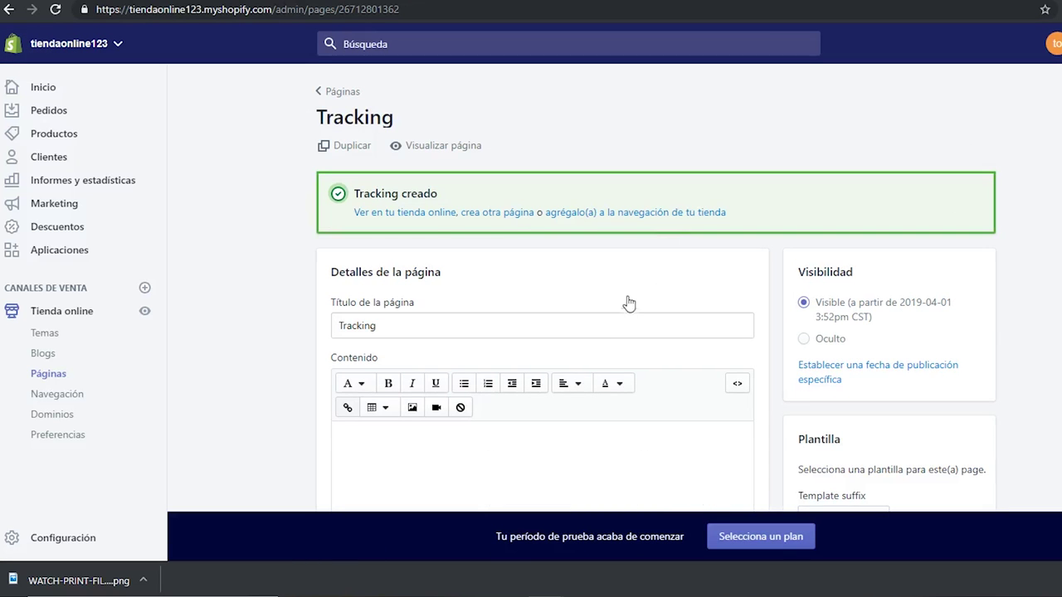
Step: Fill the Tracking page with "You can track your order status by clicking HERE and entering your tracking number.", HERE being a link, and save
scroll(629, 304, "down", 2)
left_click(584, 303)
type("You can track your order status by clicking HERE and entering your tracking number.")
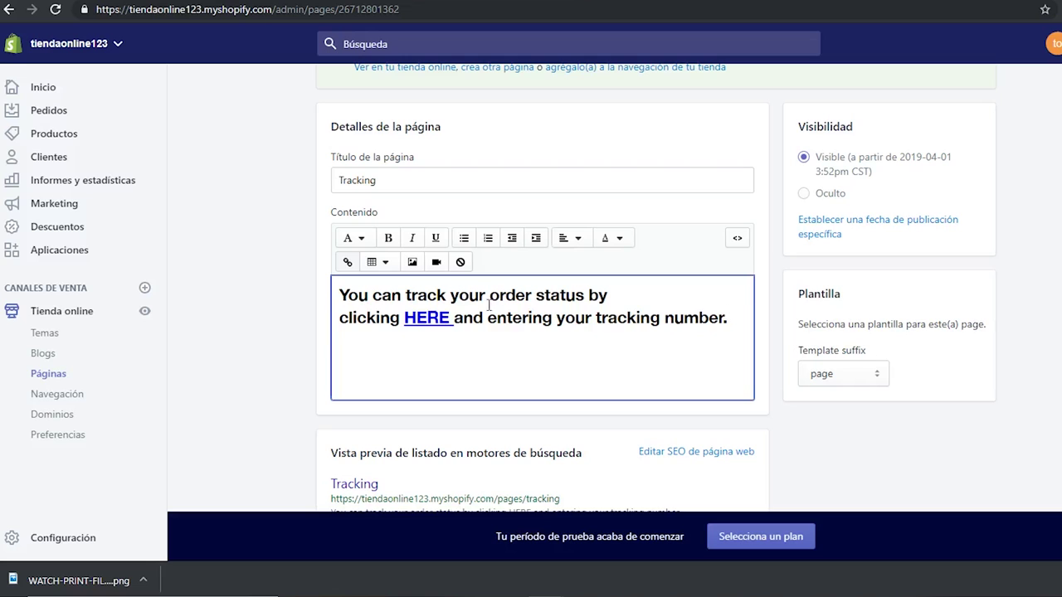
double_click(411, 332)
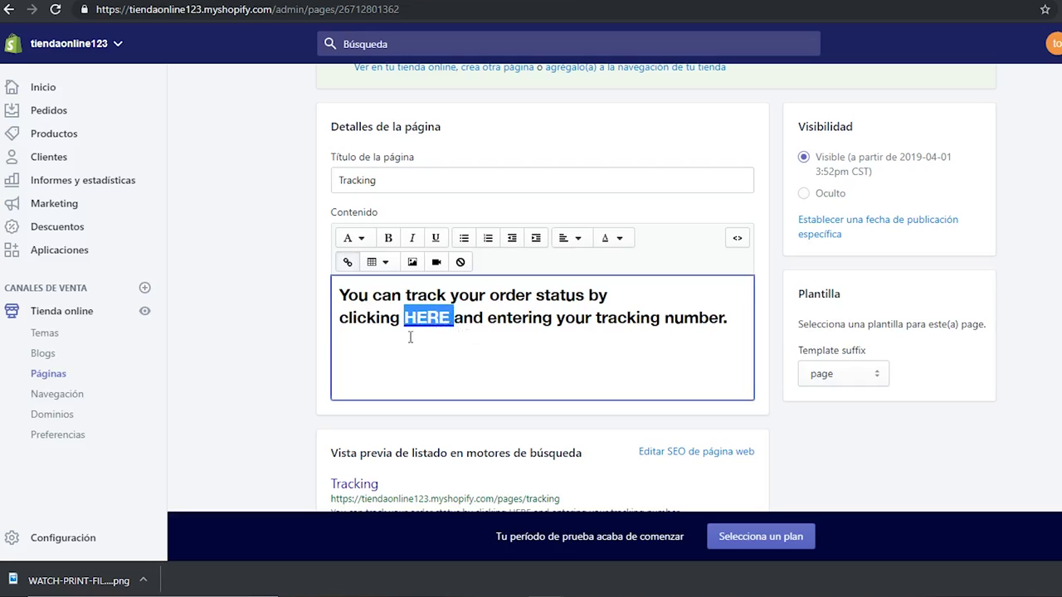
left_click(470, 318)
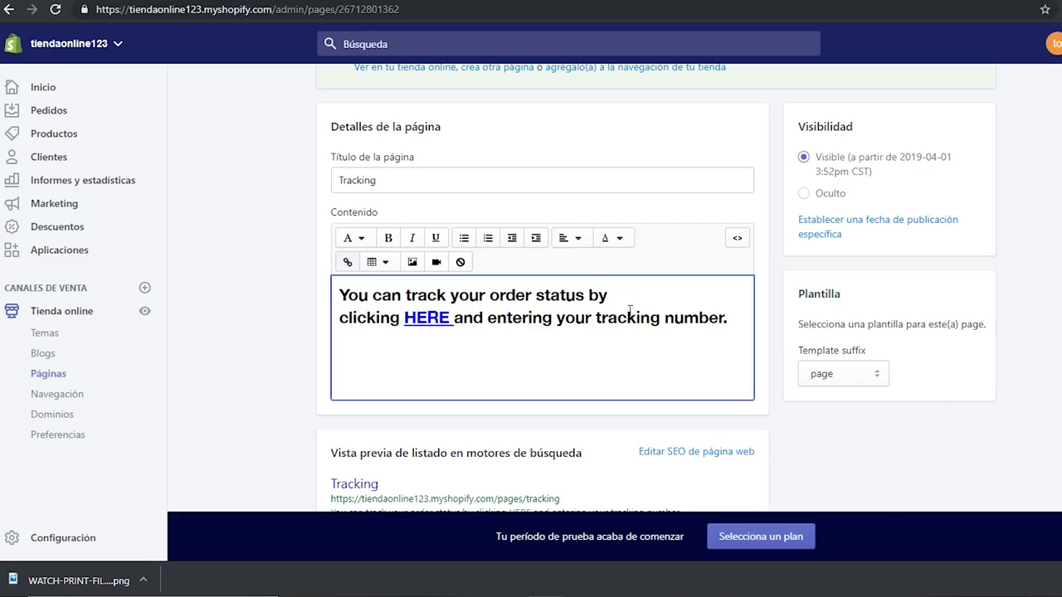
scroll(840, 108, "up", 2)
scroll(234, 304, "down", 3)
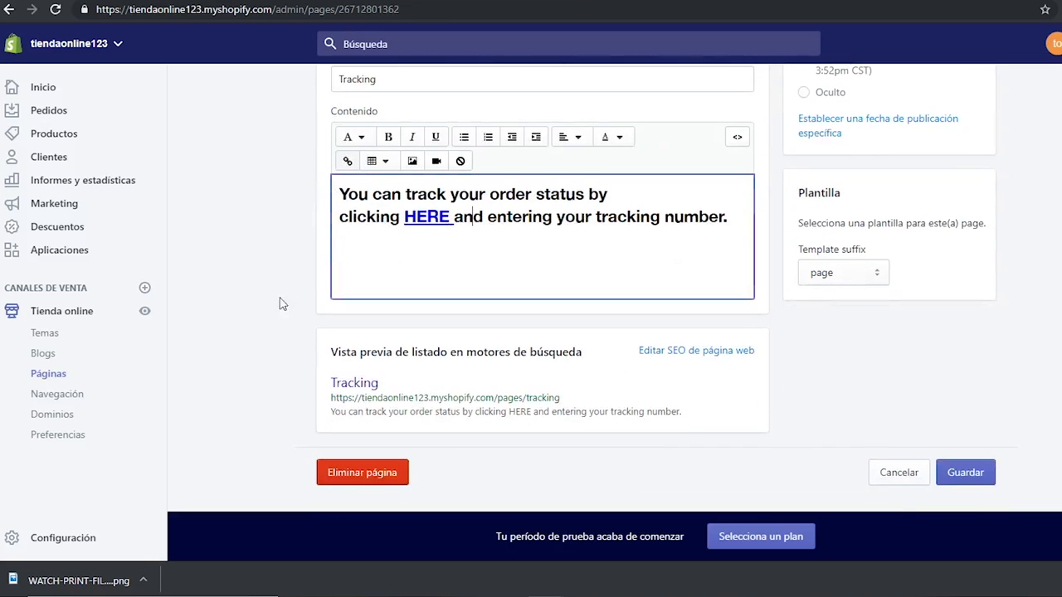
left_click(966, 469)
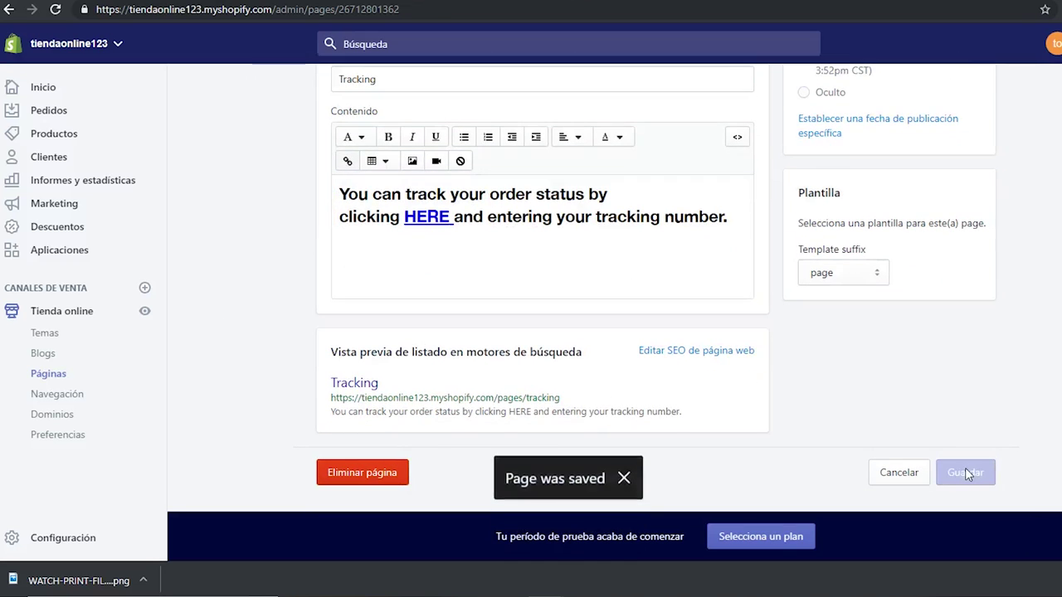
Step: View the Tracking page in the online store and test its HERE link to the 17TRACK website
scroll(580, 310, "up", 2)
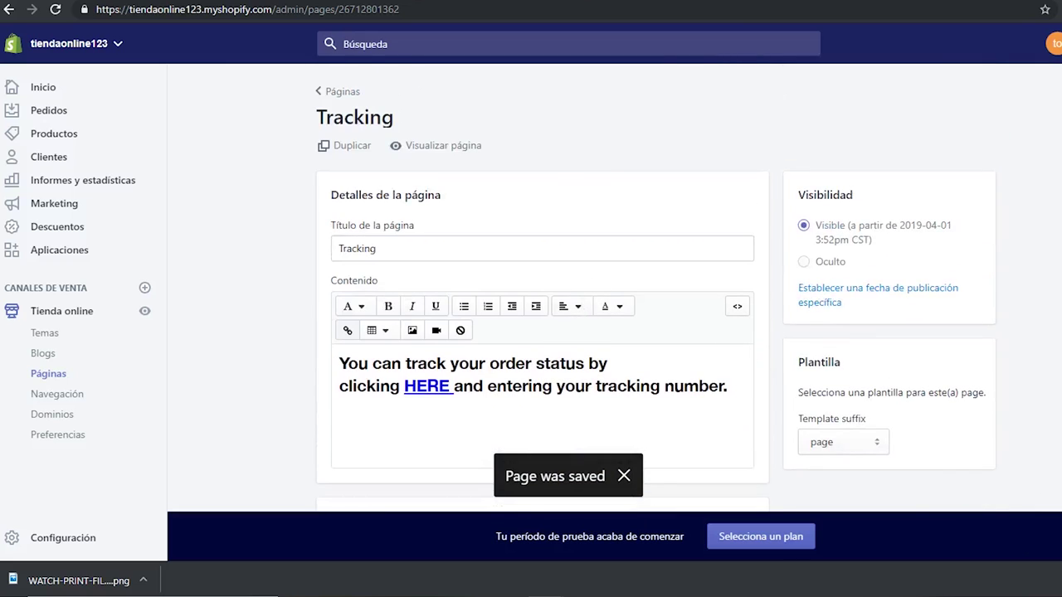
left_click(447, 147)
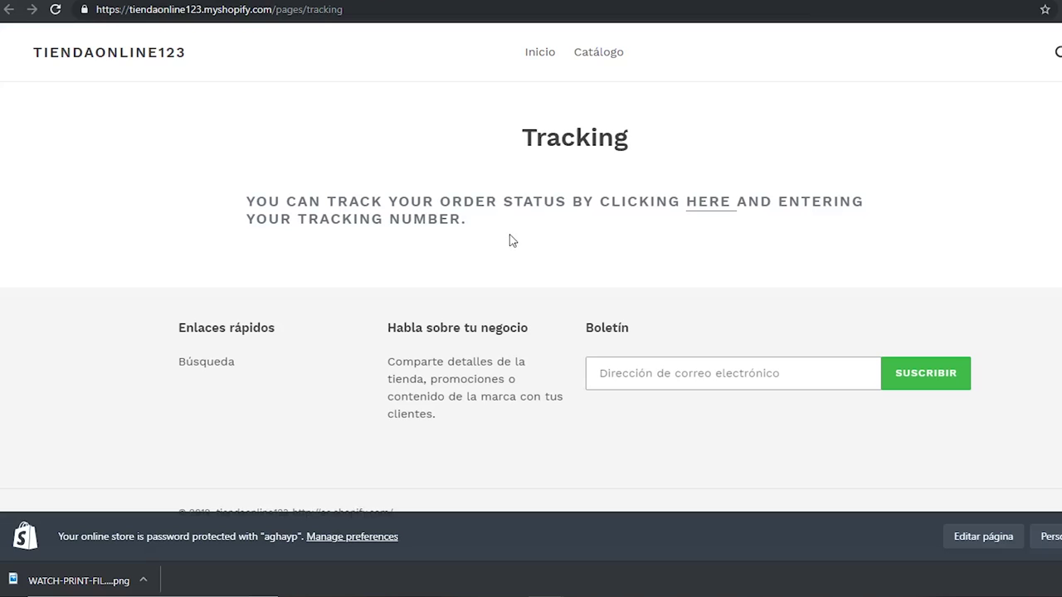
left_click(715, 212)
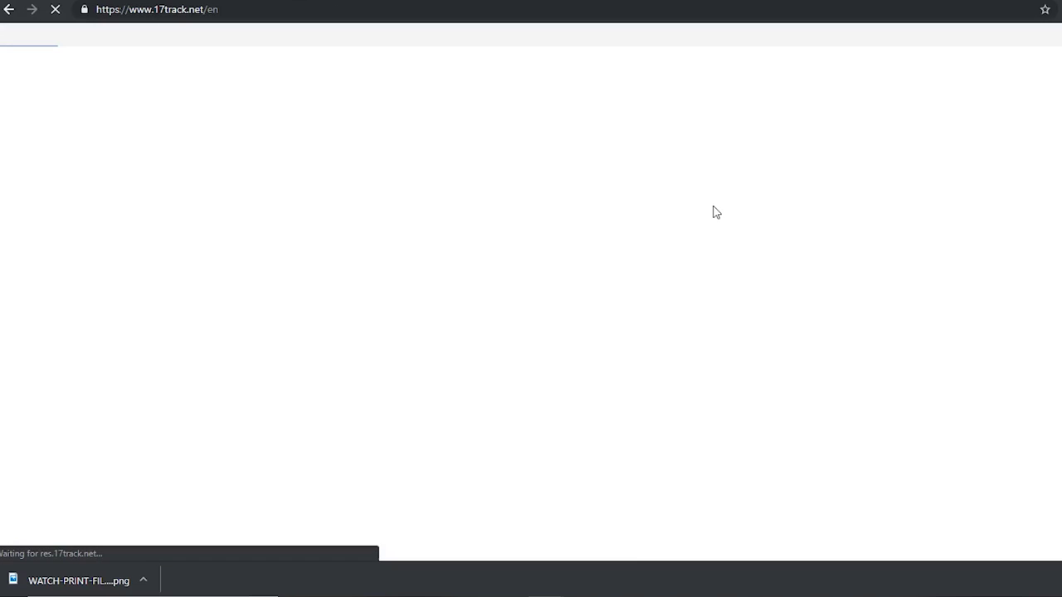
left_click(594, 401)
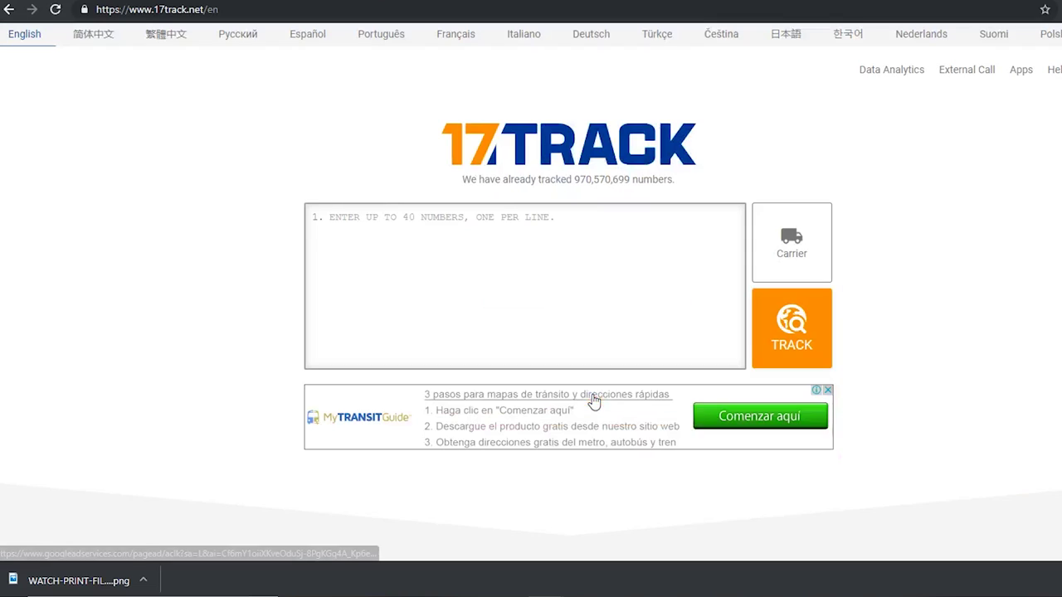
left_click(507, 238)
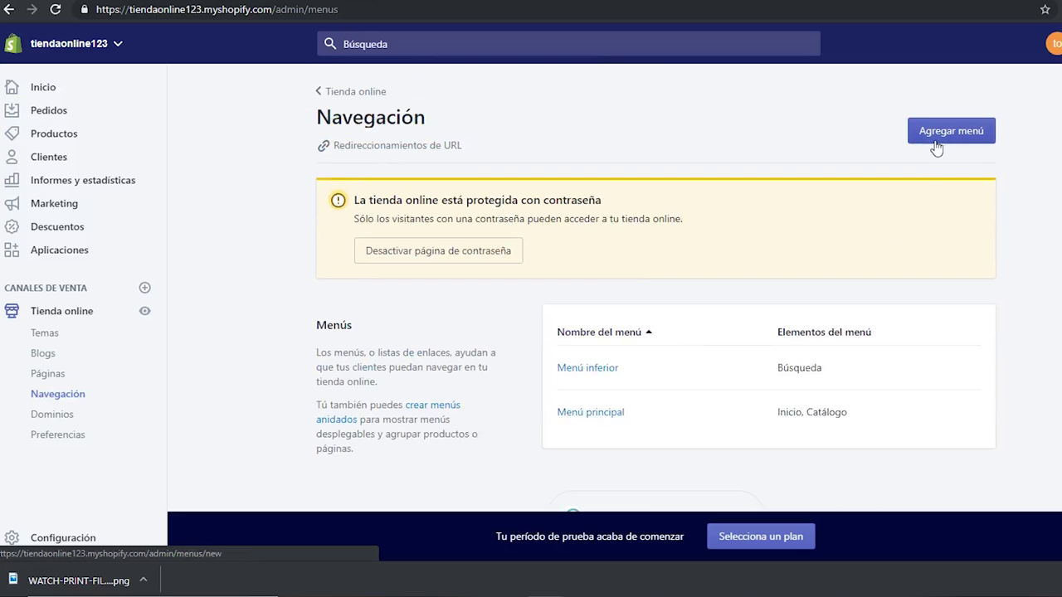
left_click(936, 146)
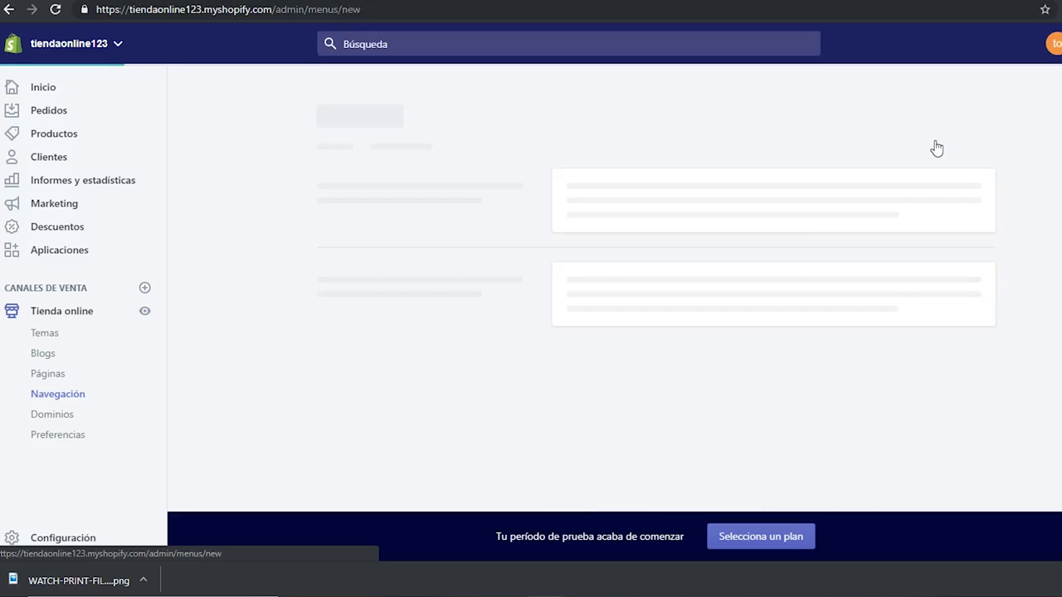
left_click(578, 191)
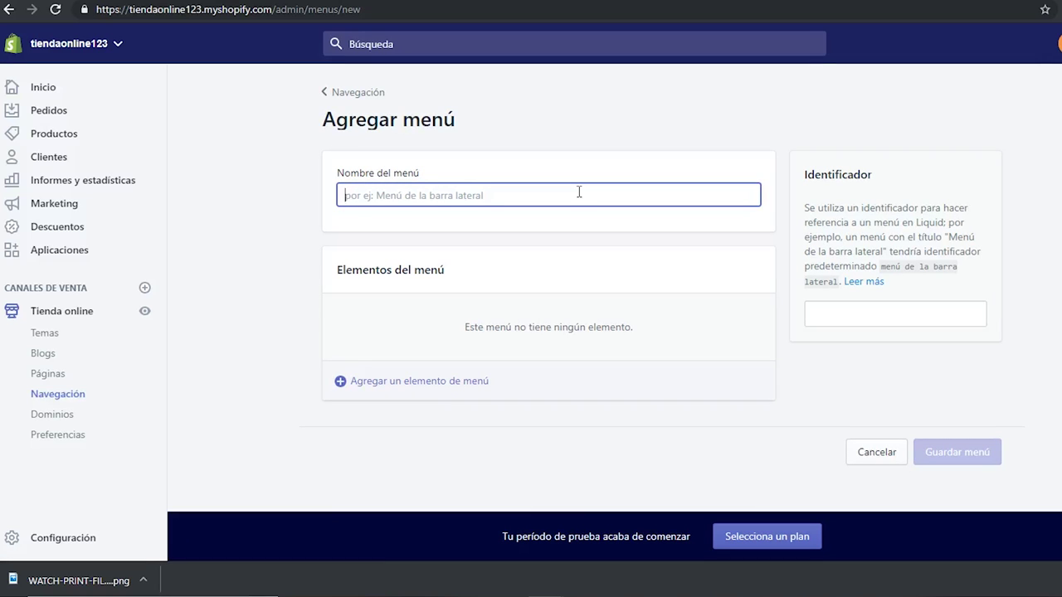
left_click(59, 394)
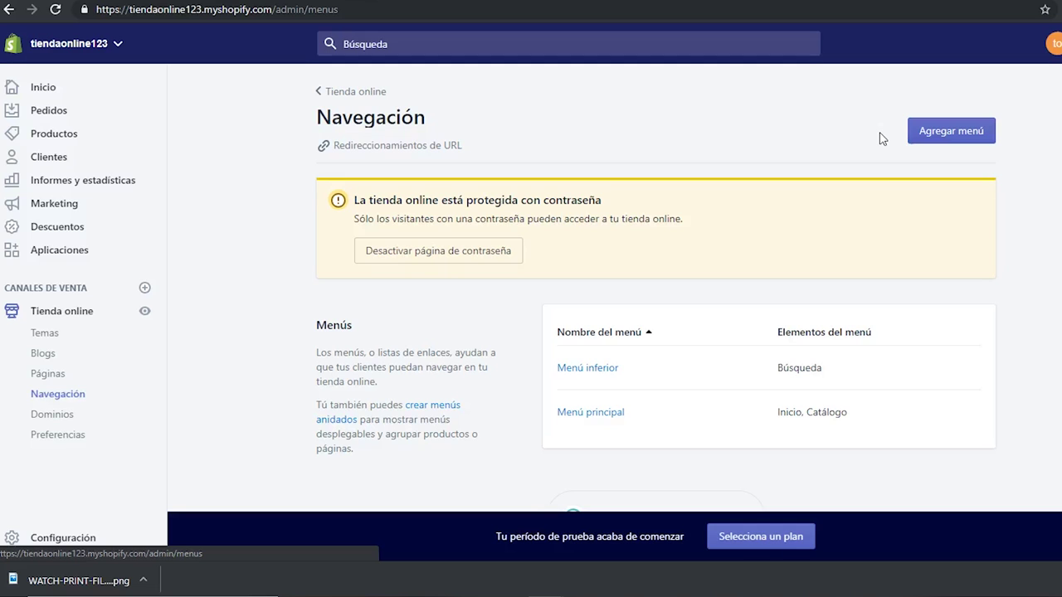
Step: Start a new navigation menu and name it "Menú Principal"
left_click(936, 134)
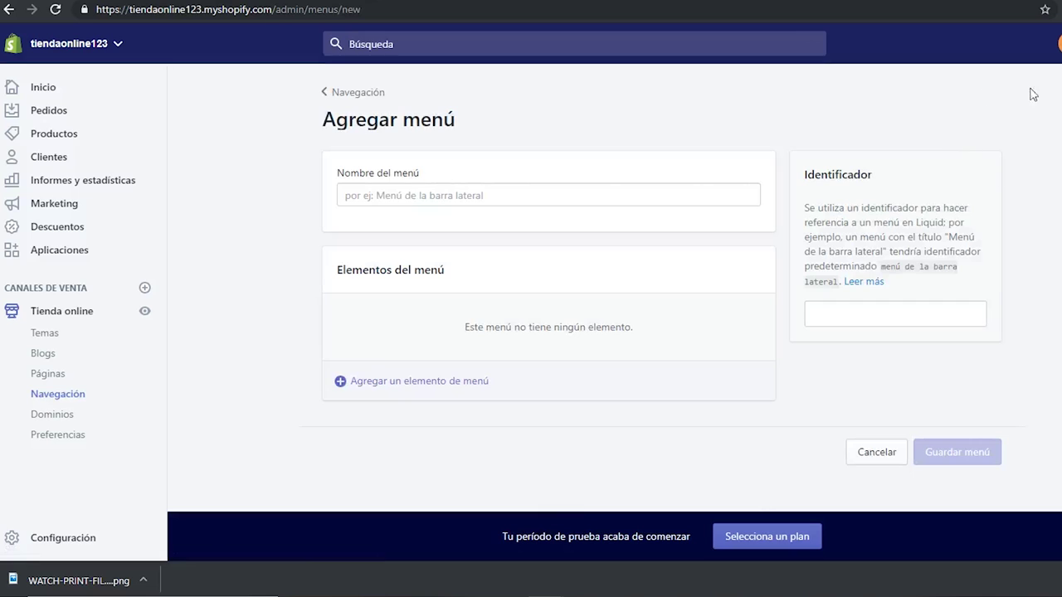
left_click(437, 190)
type("Menu Principal")
key("ctrl+Left")
key("Left")
key("BackSpace")
type("ú")
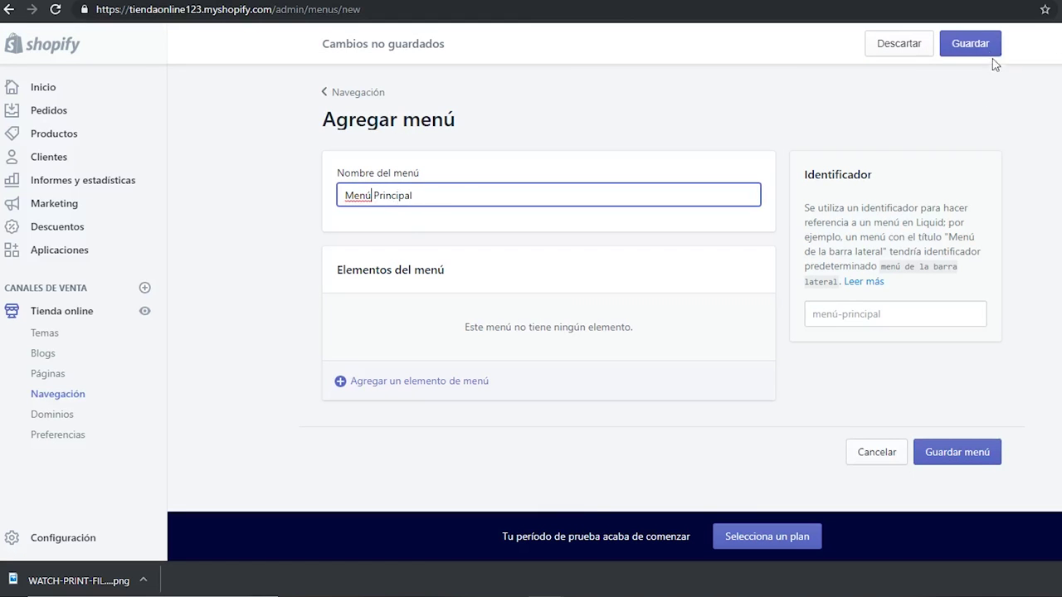
Step: Add a menu item named "Contacto" that links to the Contacto page
left_click(535, 393)
left_click(544, 289)
type("Contacto")
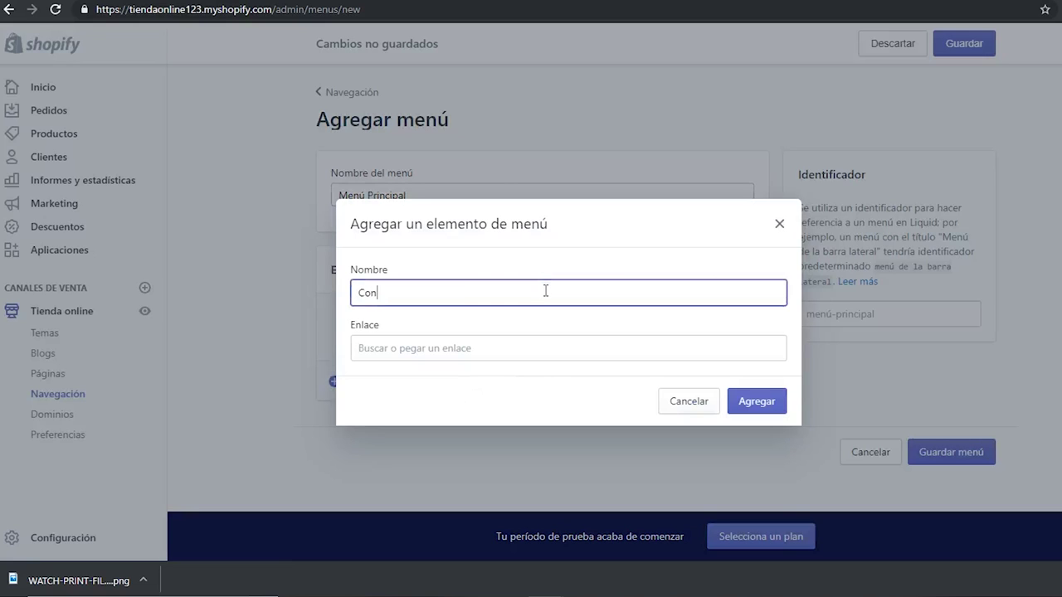
left_click(489, 348)
left_click(465, 292)
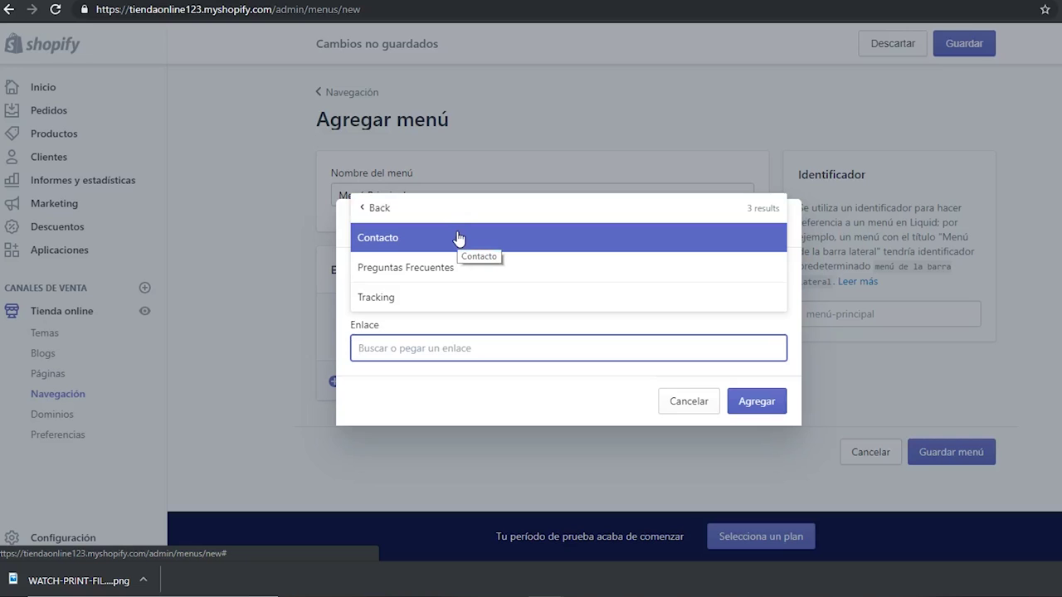
left_click(433, 239)
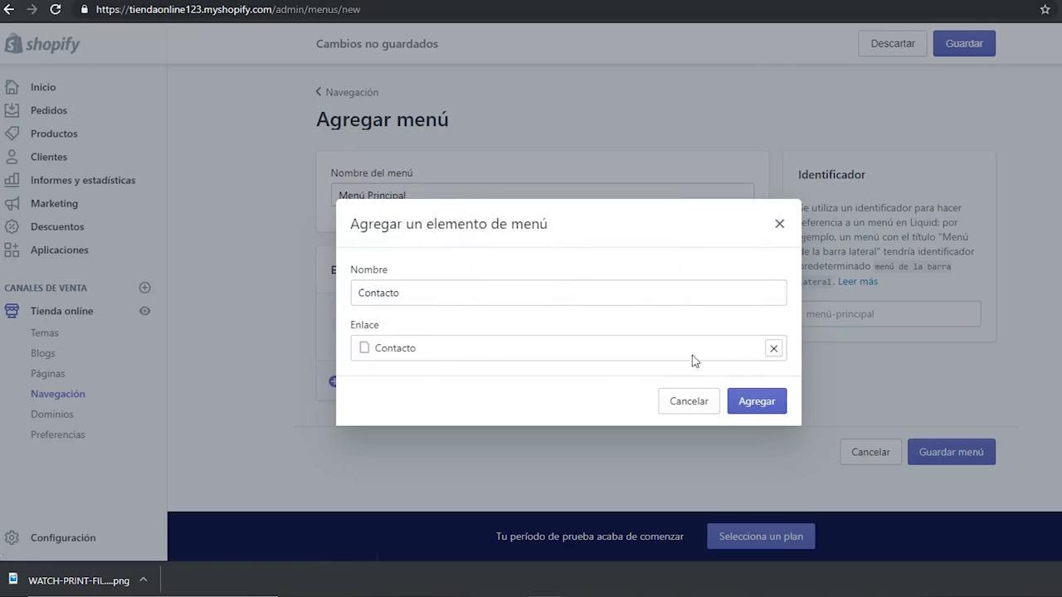
left_click(758, 407)
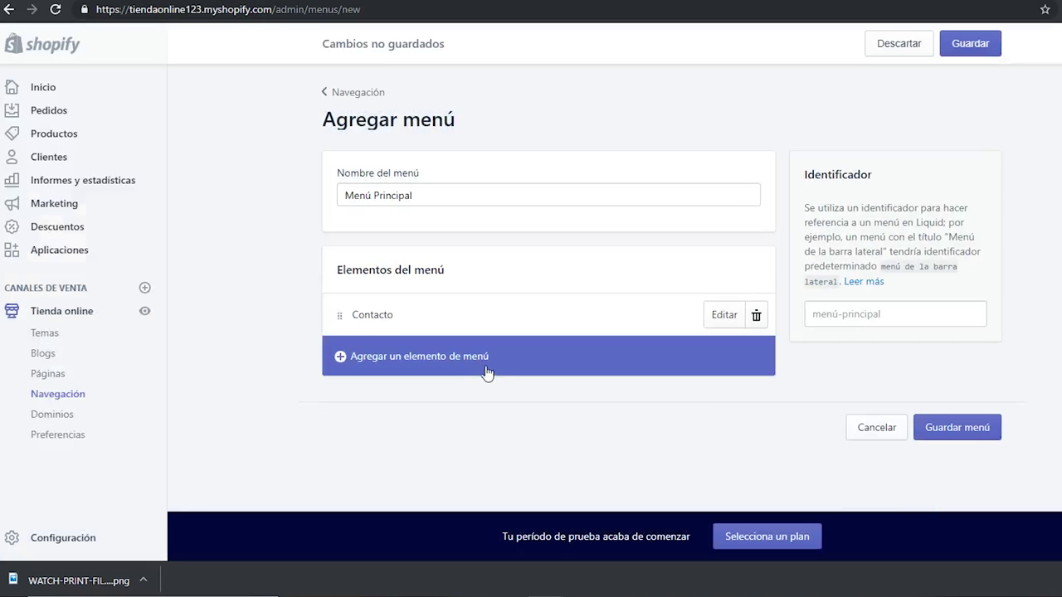
Step: Add a menu item named "Preguntas Frecuentes" linked to the Preguntas Frecuentes page, and save the menu
left_click(487, 373)
left_click(444, 292)
type("Preguntas Frecuentes")
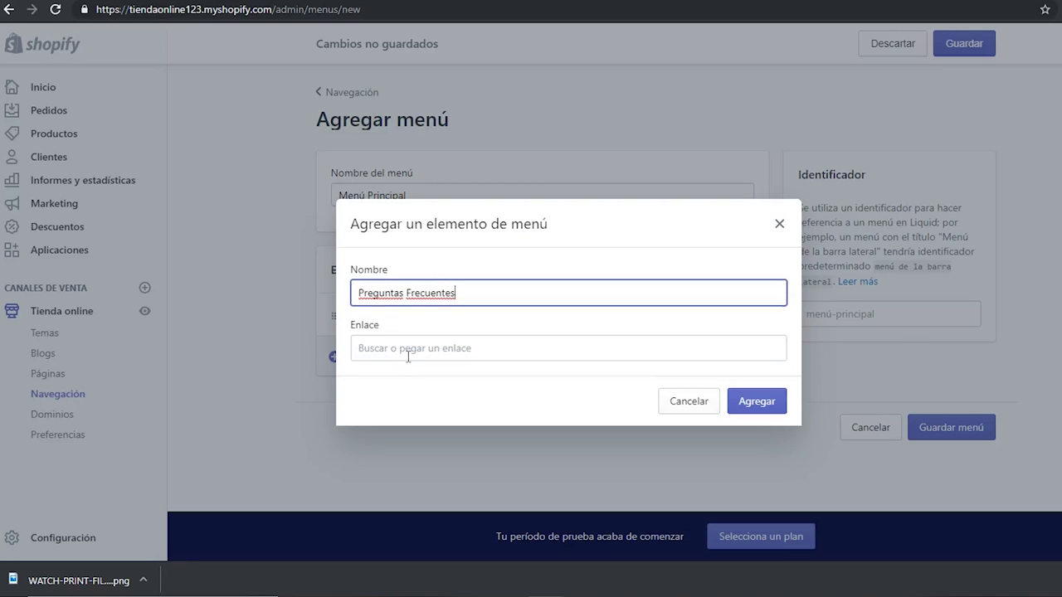
left_click(407, 355)
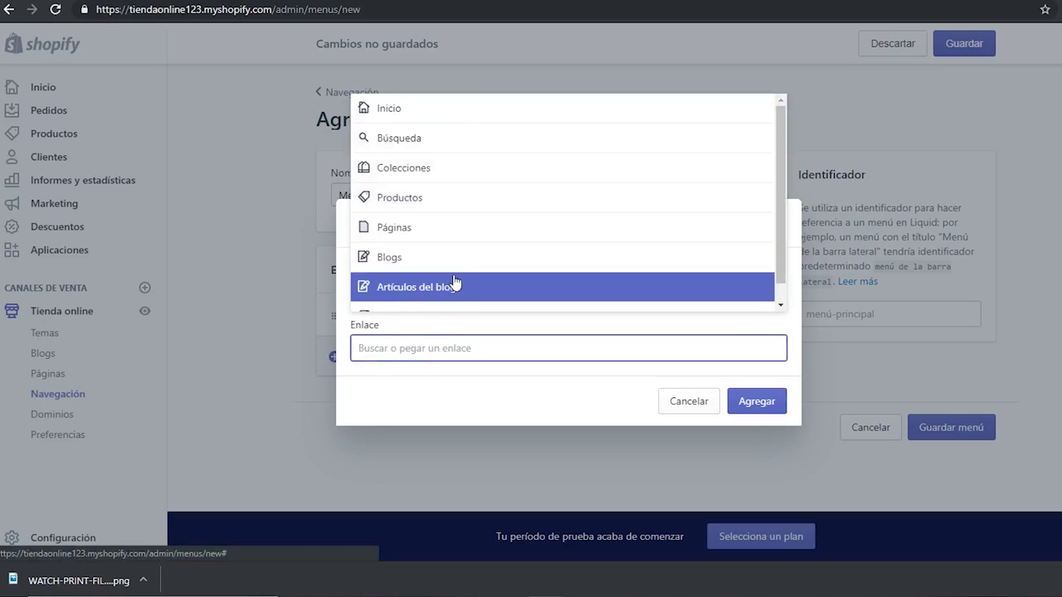
left_click(449, 229)
left_click(431, 268)
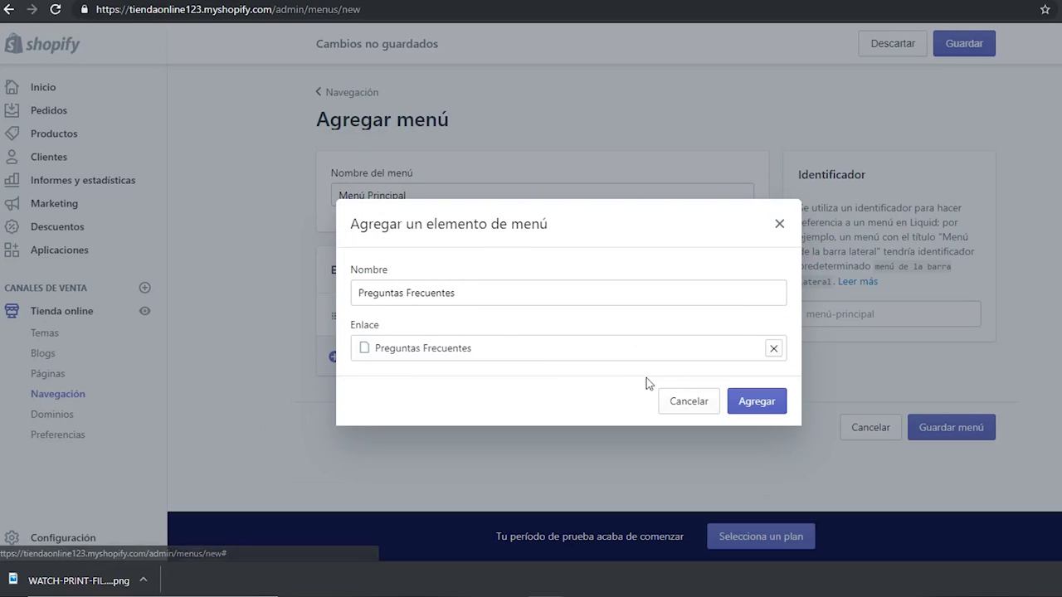
left_click(757, 402)
left_click(963, 43)
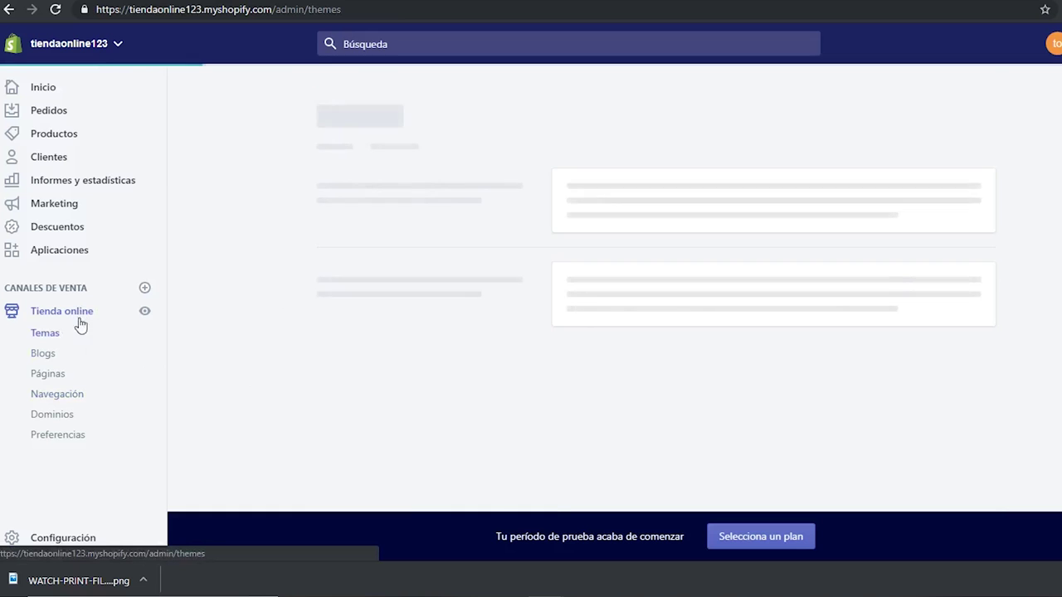
Step: Customize the Debut theme's header to use the new "Menú Principal" menu with a capital P
left_click(941, 310)
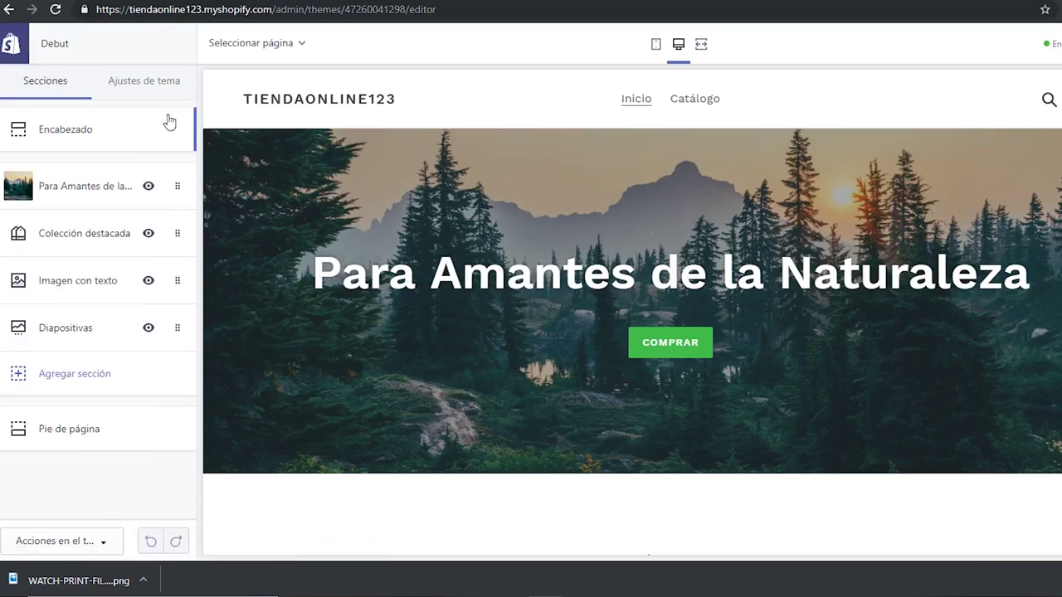
left_click(94, 133)
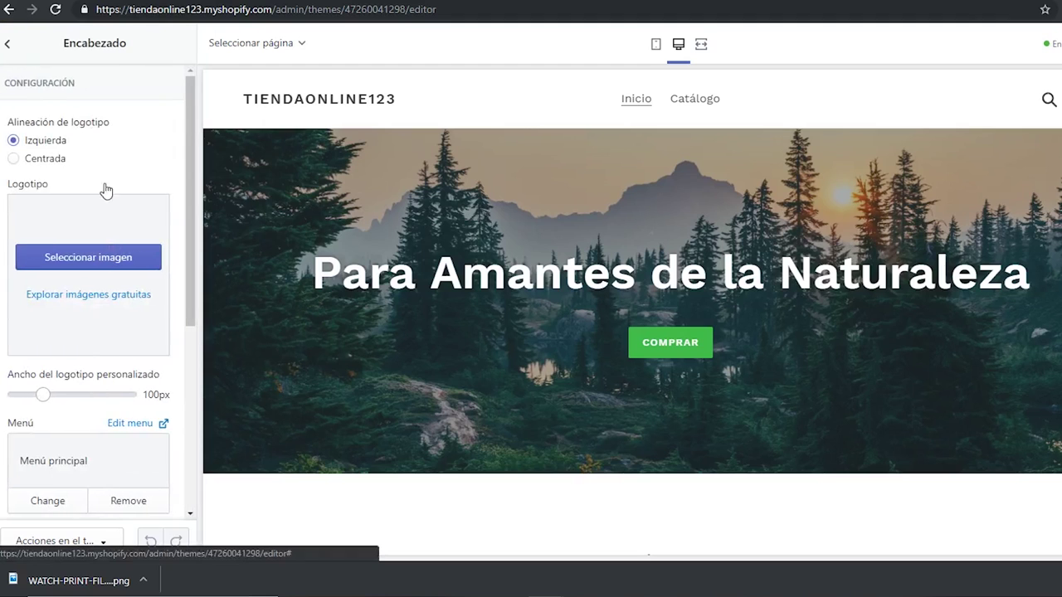
scroll(104, 207, "down", 3)
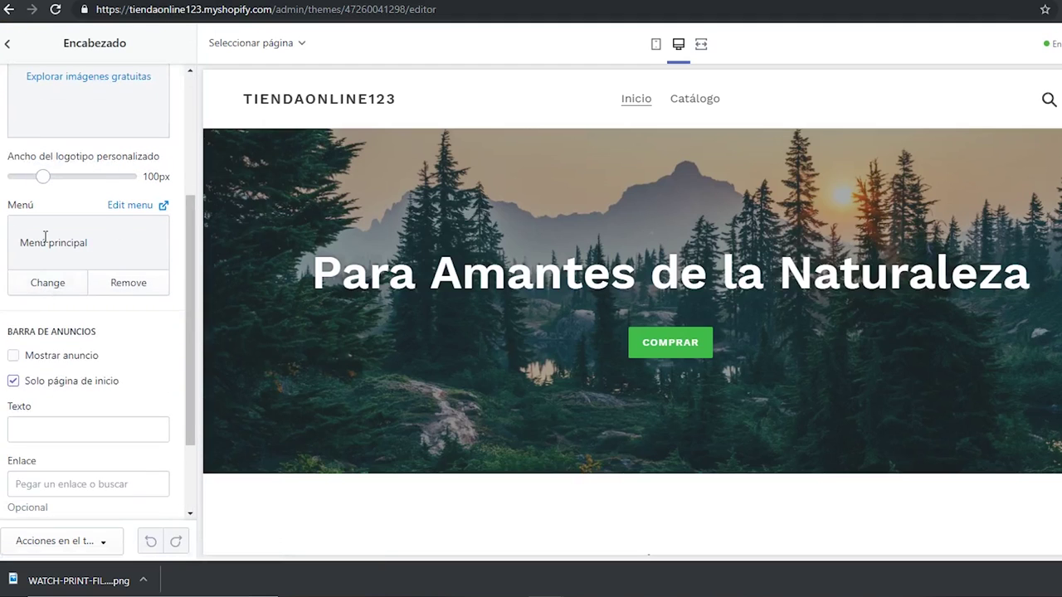
left_click(40, 286)
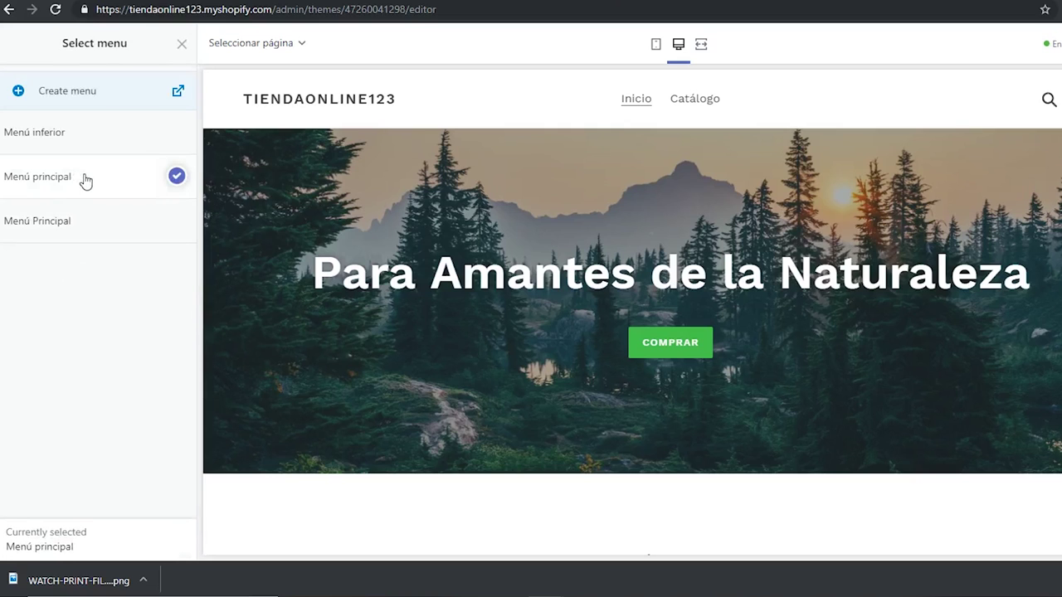
left_click(73, 230)
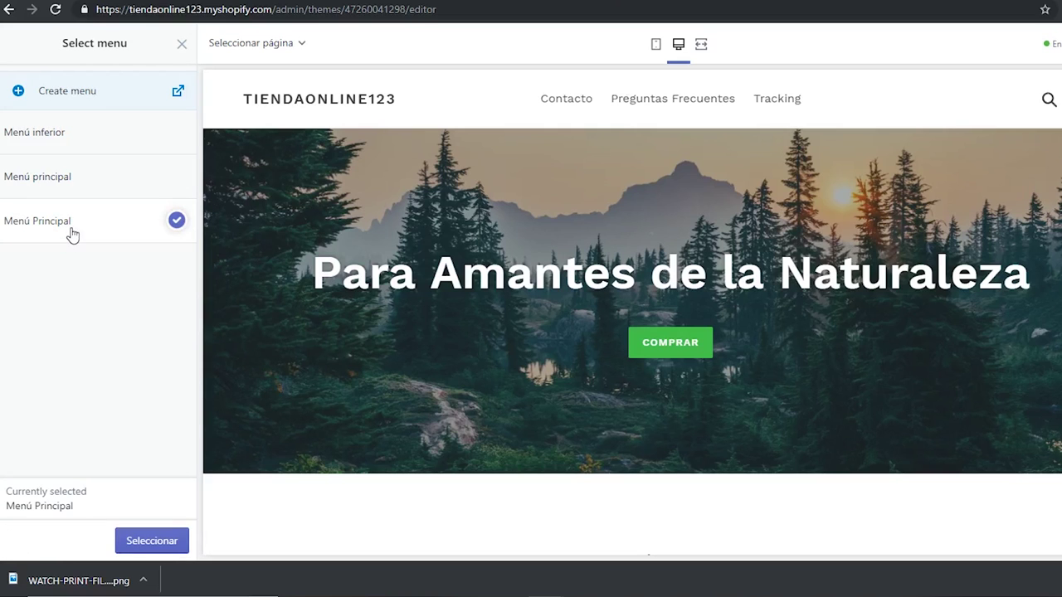
left_click(157, 542)
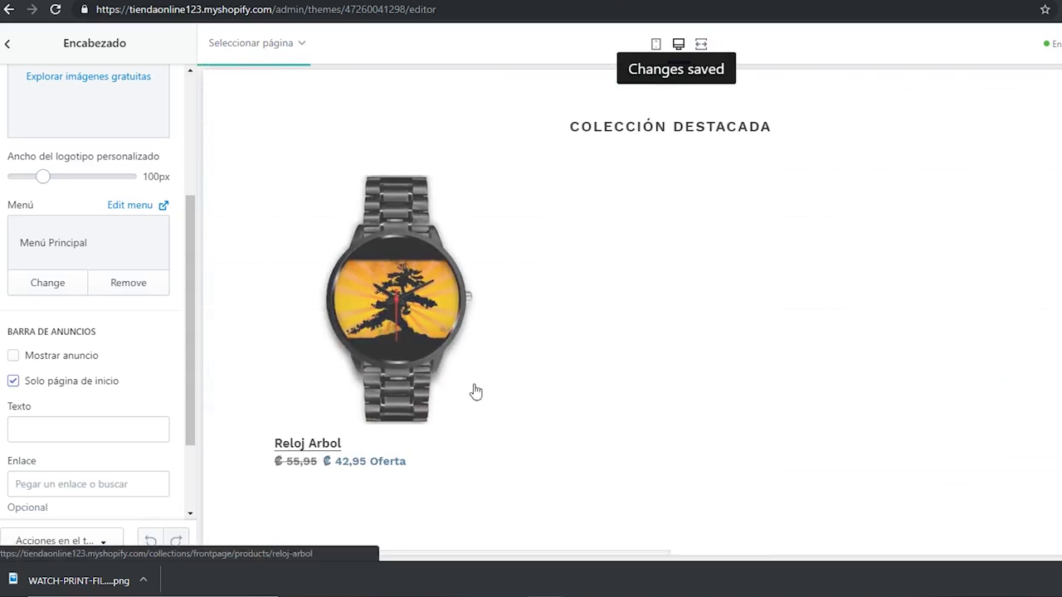
scroll(518, 282, "down", 5)
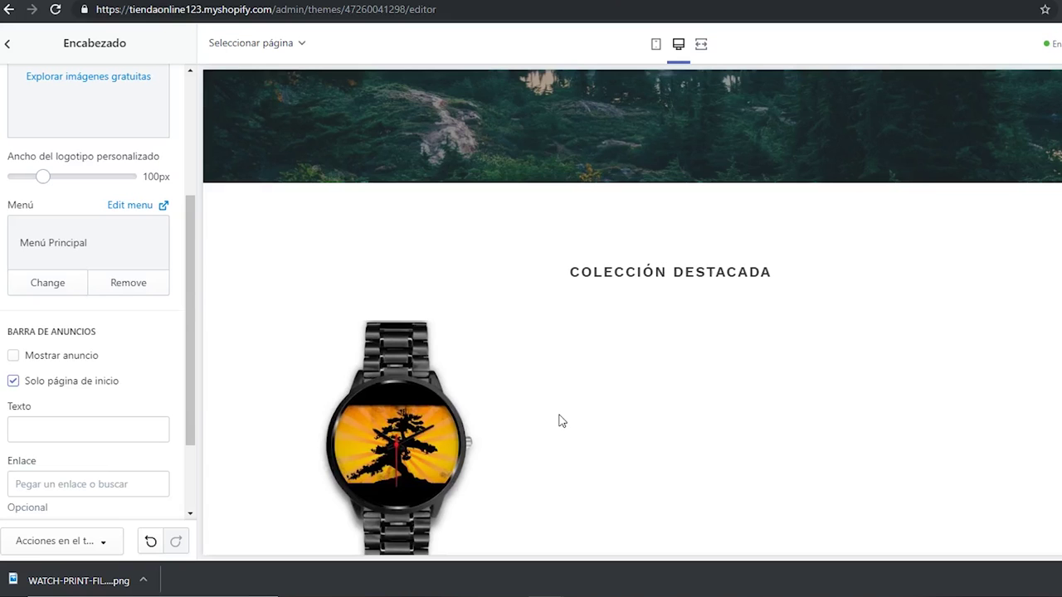
scroll(559, 420, "down", 2)
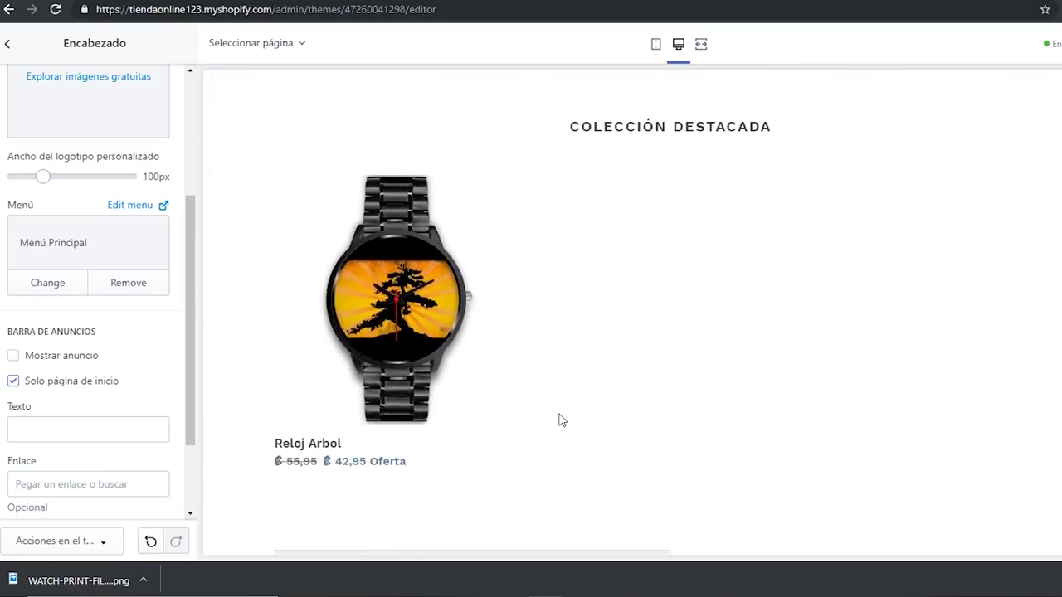
scroll(558, 414, "up", 3)
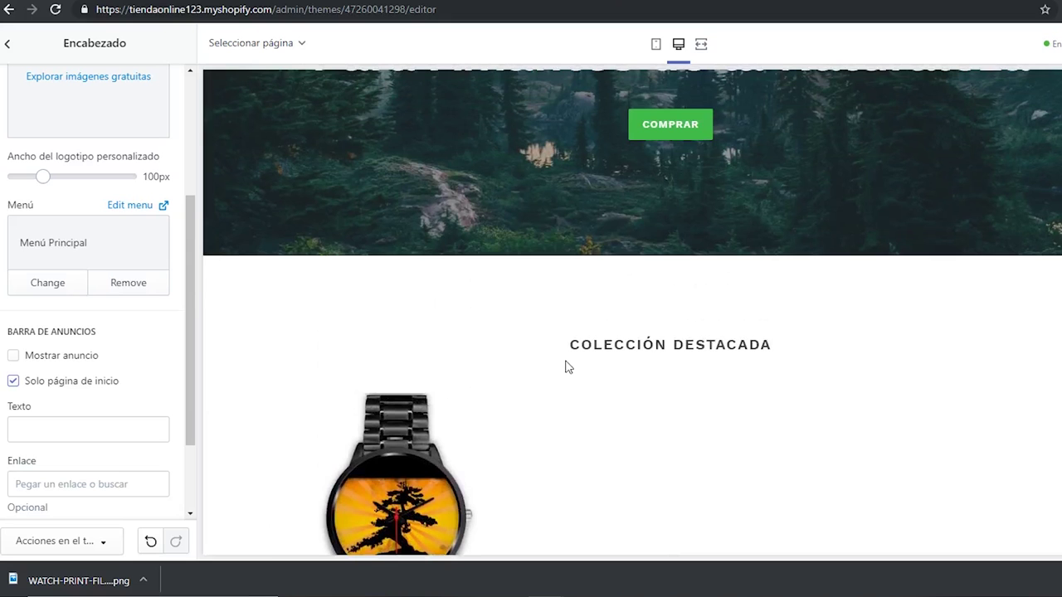
scroll(568, 366, "up", 3)
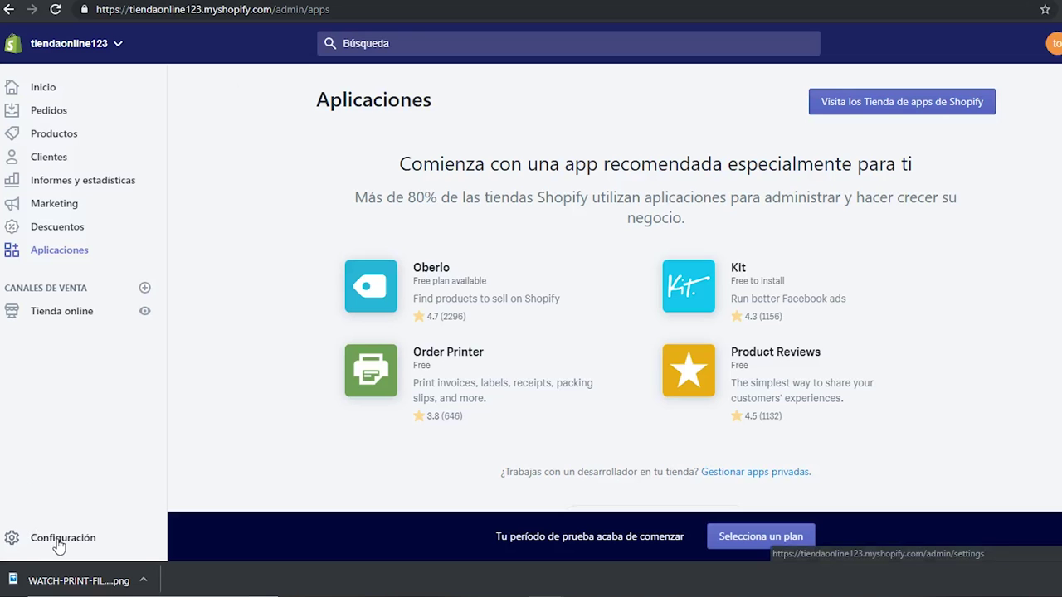
Step: Search the store's new-domain purchase page for the domain name "naturalezalife" and review the extensions and prices
left_click(85, 318)
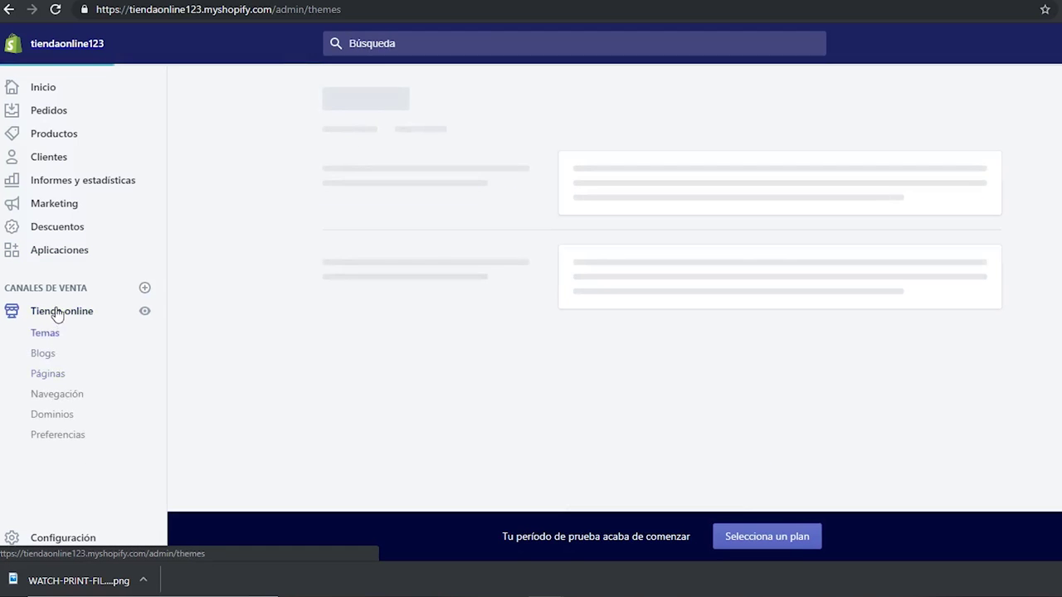
left_click(55, 419)
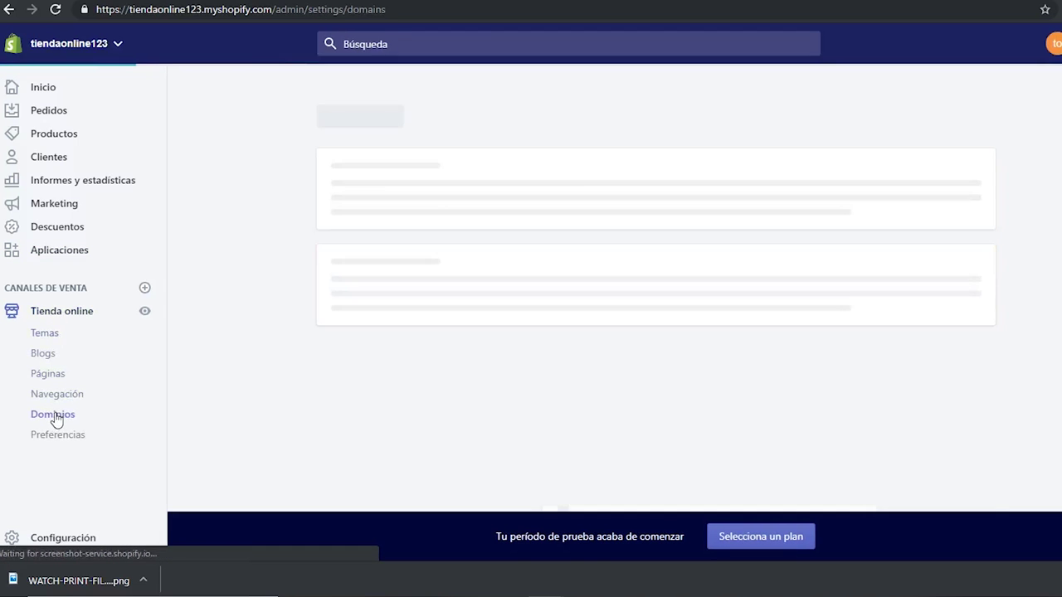
left_click(928, 130)
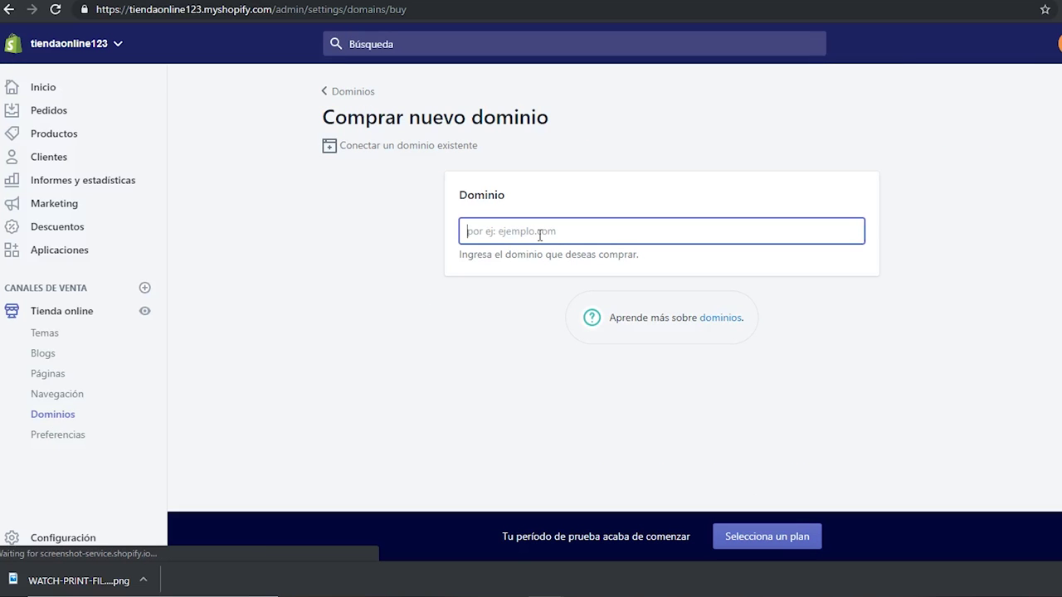
type("naturalezalife")
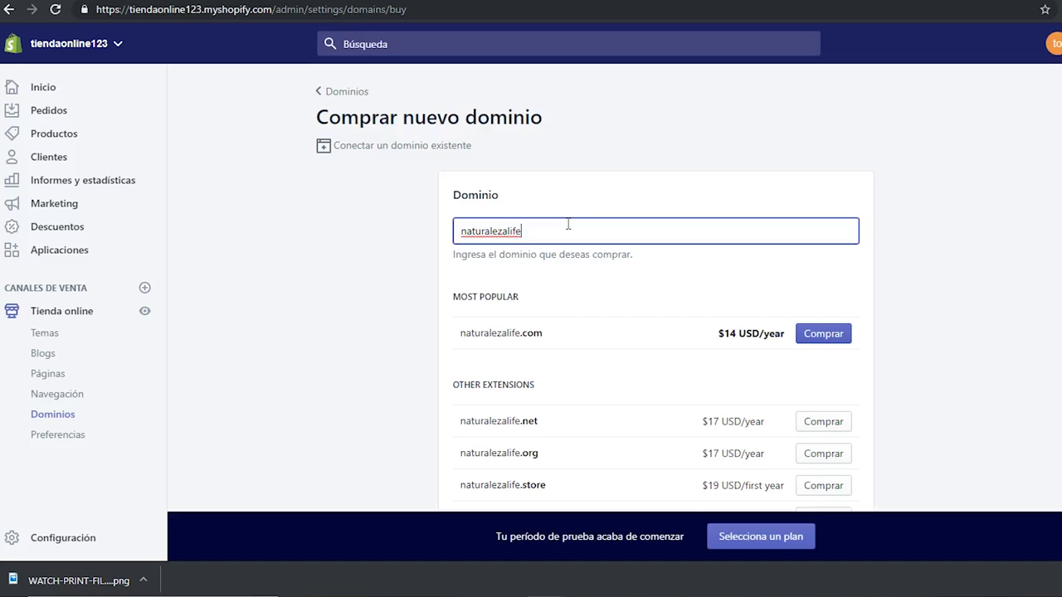
scroll(614, 348, "down", 2)
scroll(688, 282, "up", 1)
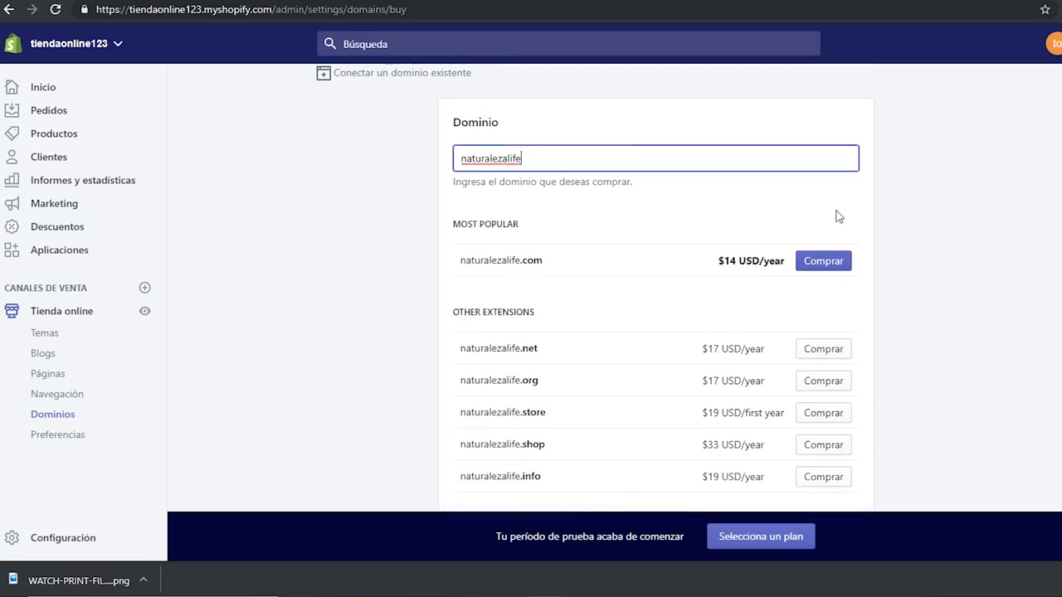
Step: Choose to buy naturalezalife.com and examine the credit card and billing address form without filling it in
left_click(841, 262)
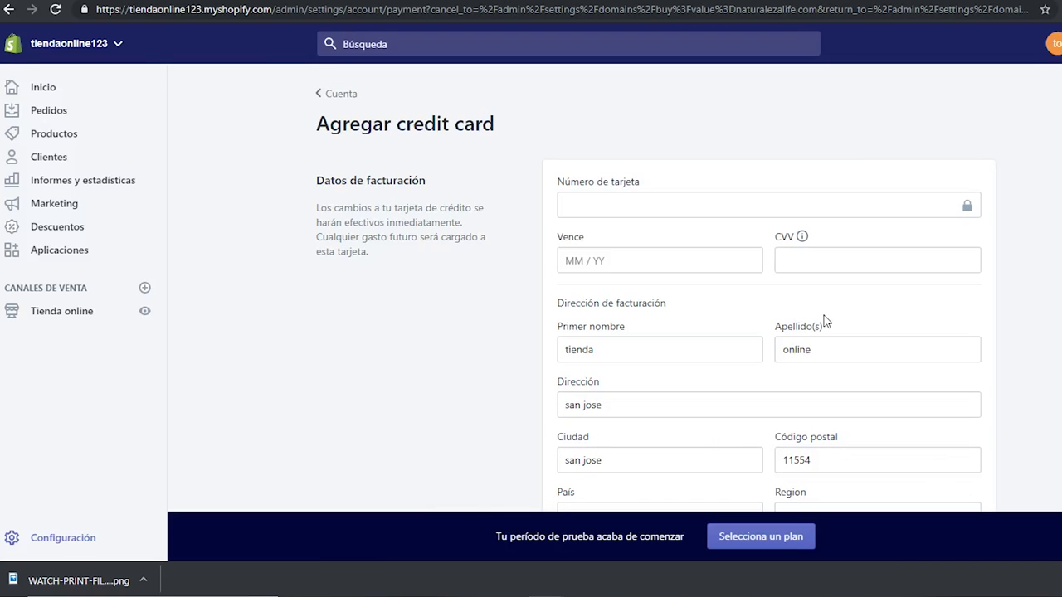
left_click_drag(204, 9, 101, 25)
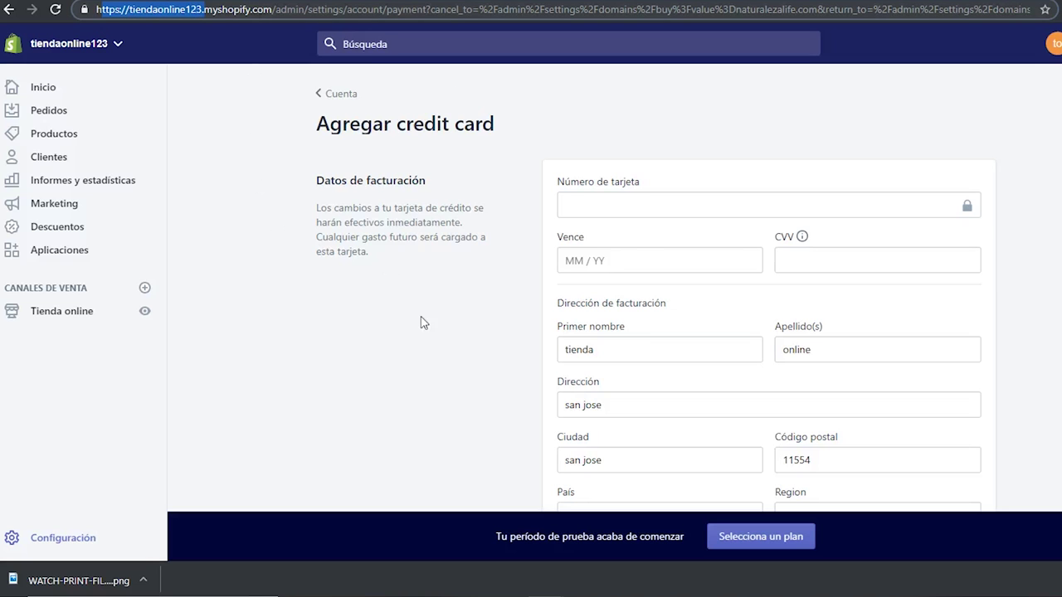
scroll(375, 346, "down", 3)
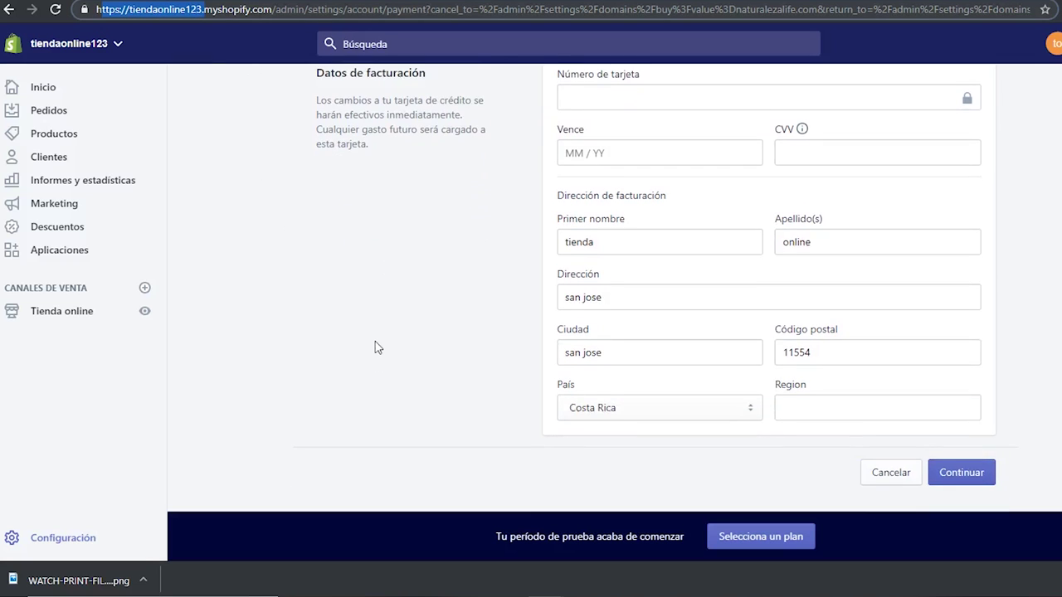
scroll(375, 347, "up", 3)
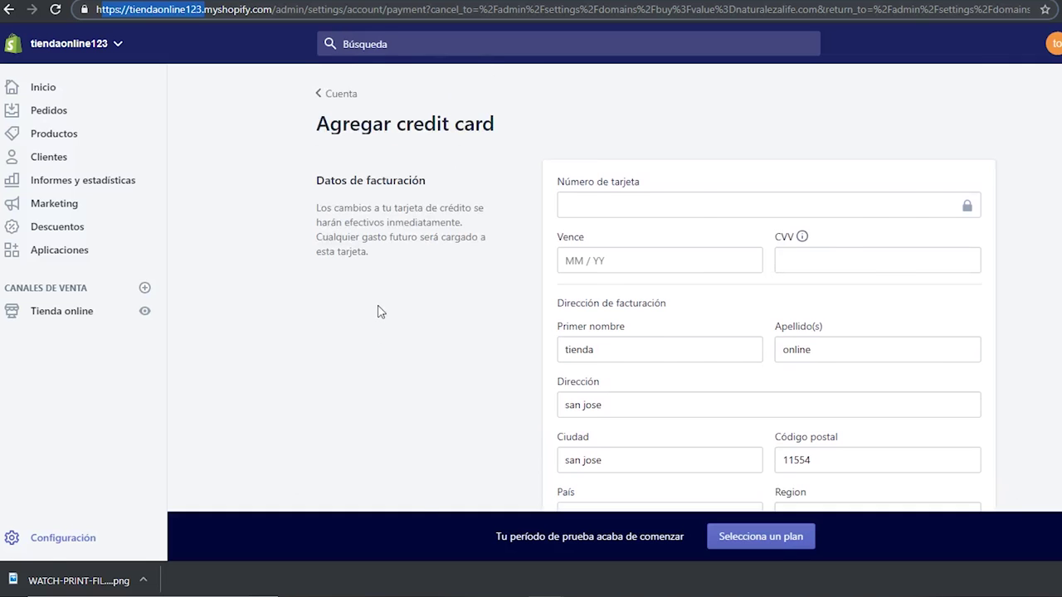
Step: Choose PayPal Express Checkout as the PayPal method in the store's payment provider settings and review its installation instructions
left_click(50, 539)
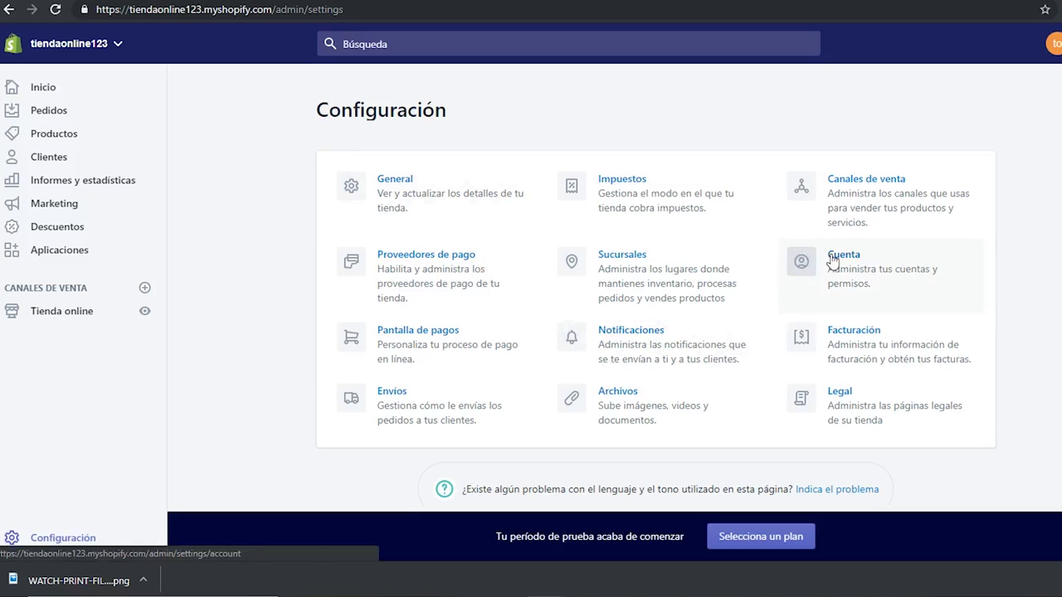
left_click(430, 295)
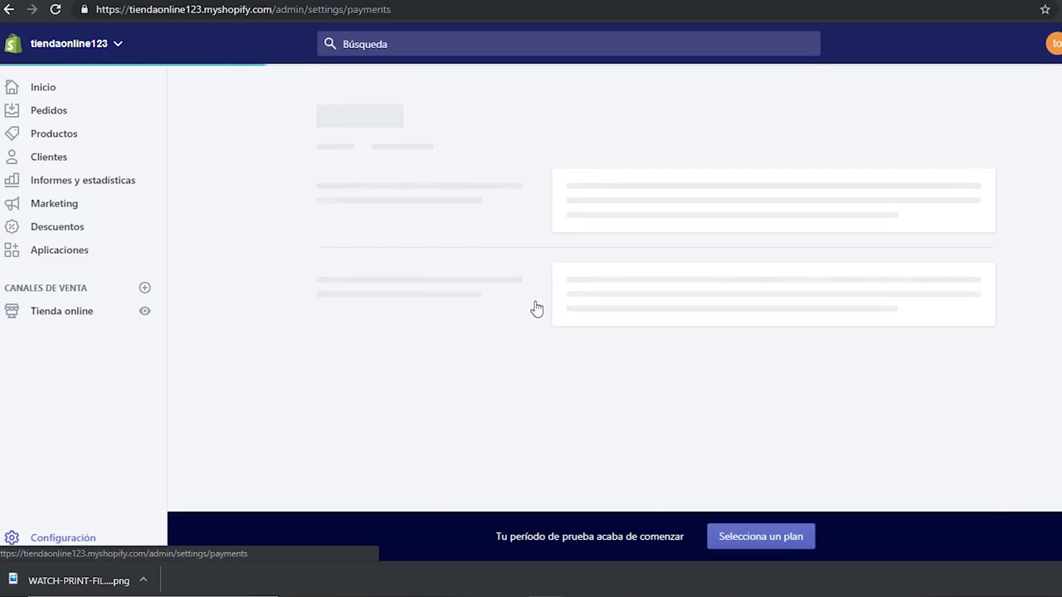
left_click(746, 279)
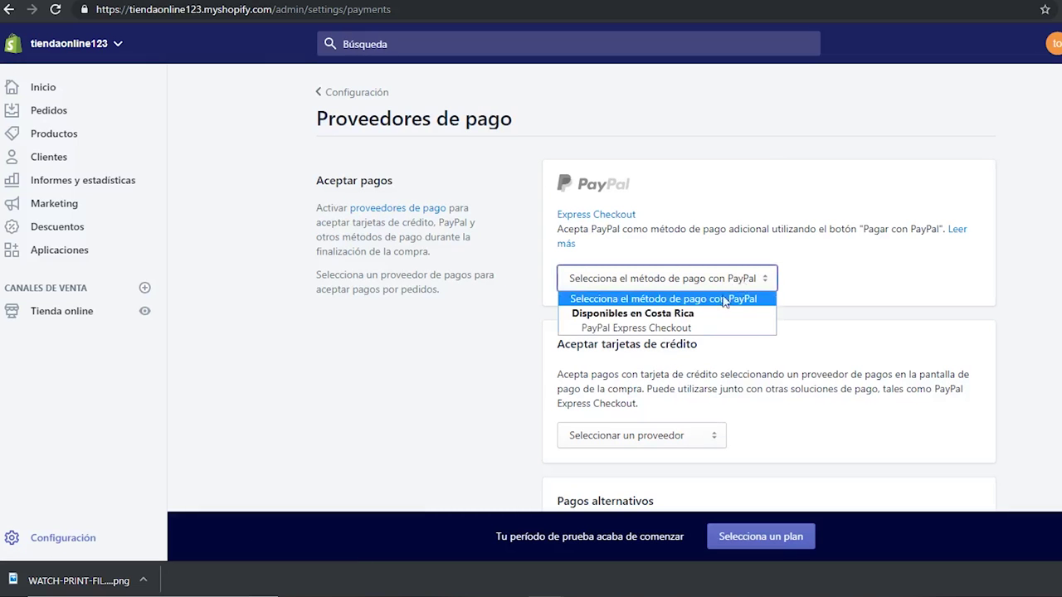
left_click(648, 329)
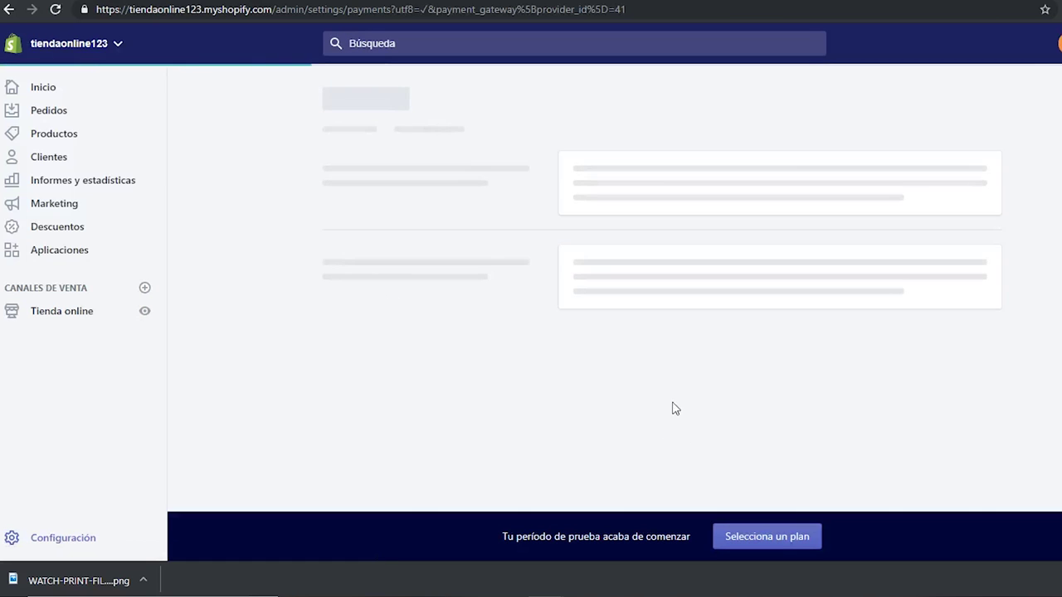
scroll(781, 355, "down", 4)
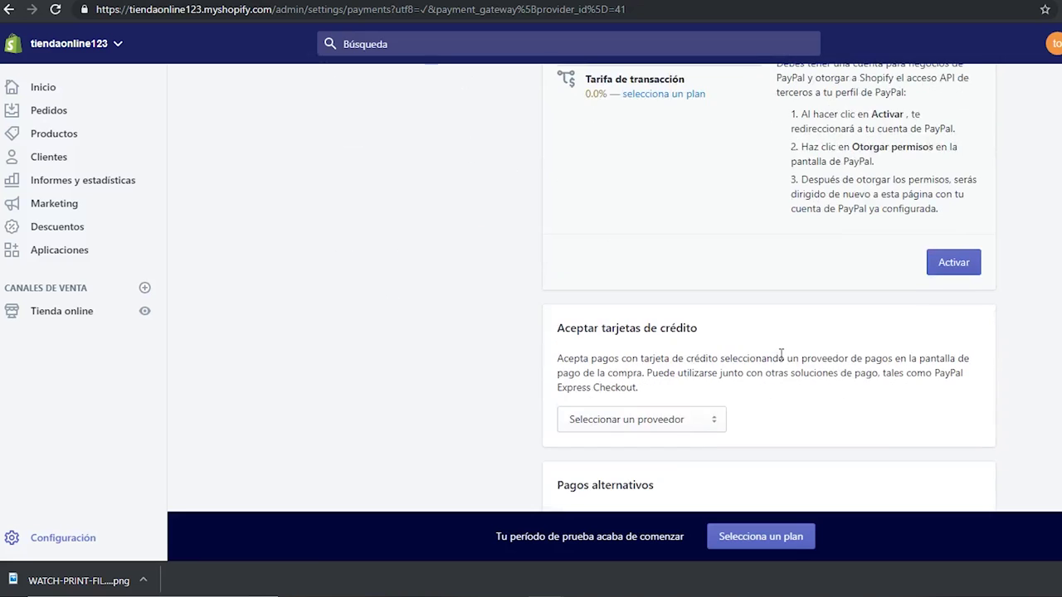
scroll(886, 268, "up", 3)
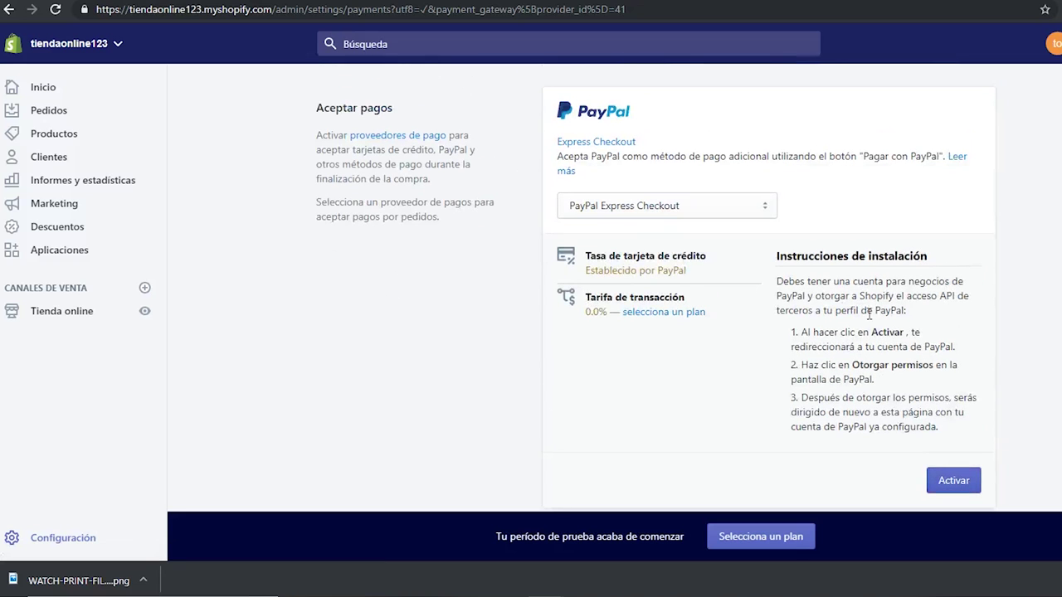
left_click_drag(863, 332, 961, 367)
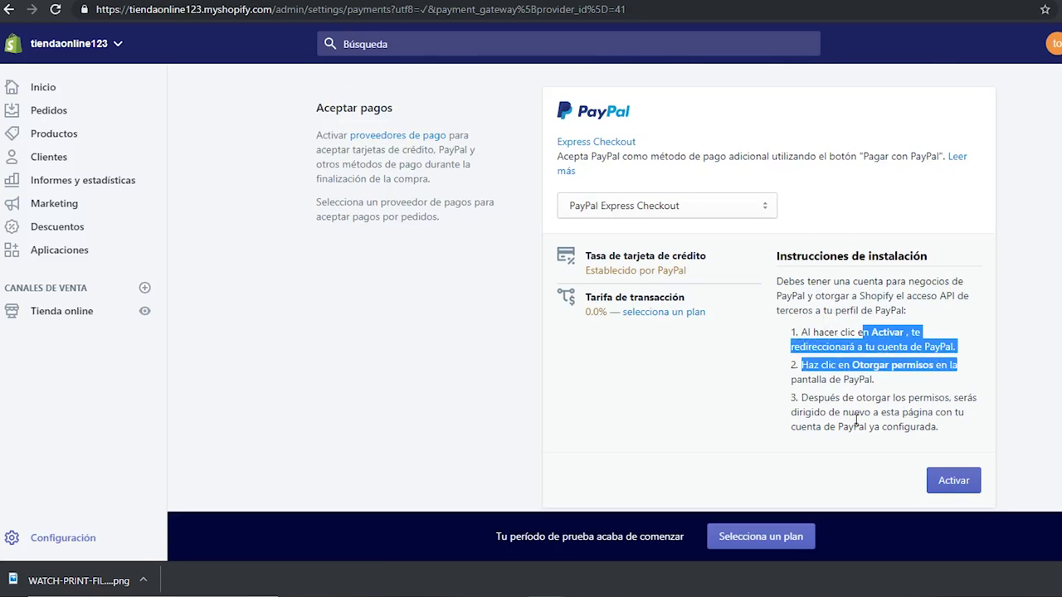
left_click(830, 405)
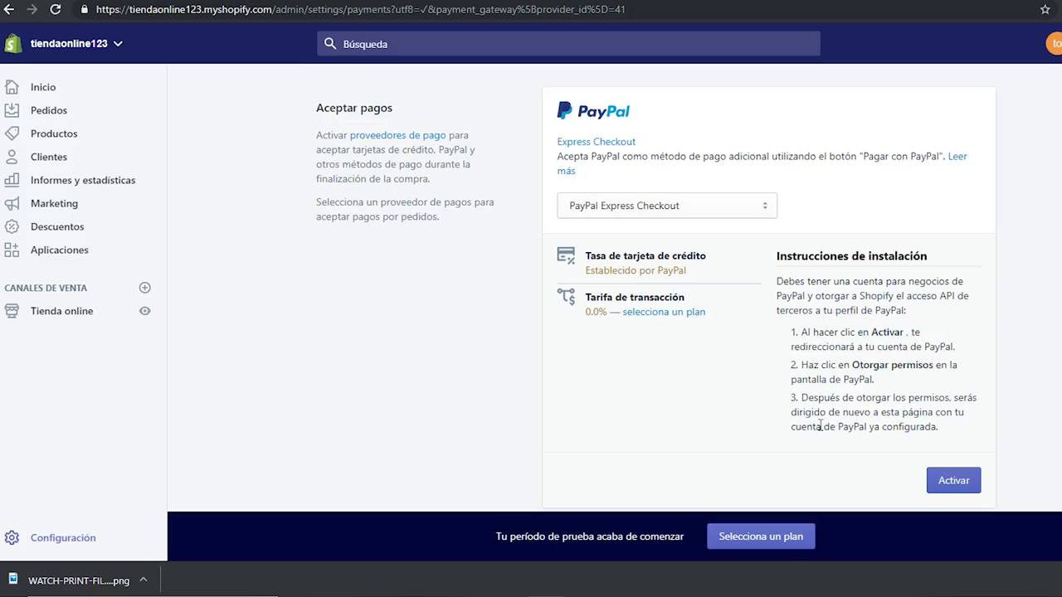
Step: Return to the payment providers overview without activating PayPal and examine the selectable credit card providers and the remaining payment sections
key("alt+Left")
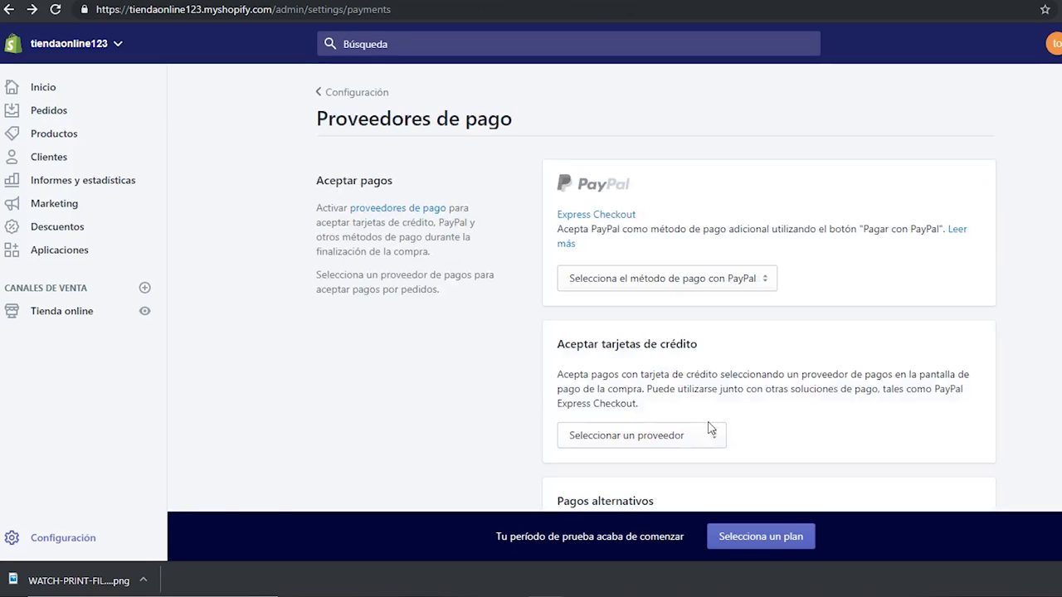
scroll(696, 429, "down", 2)
left_click(669, 297)
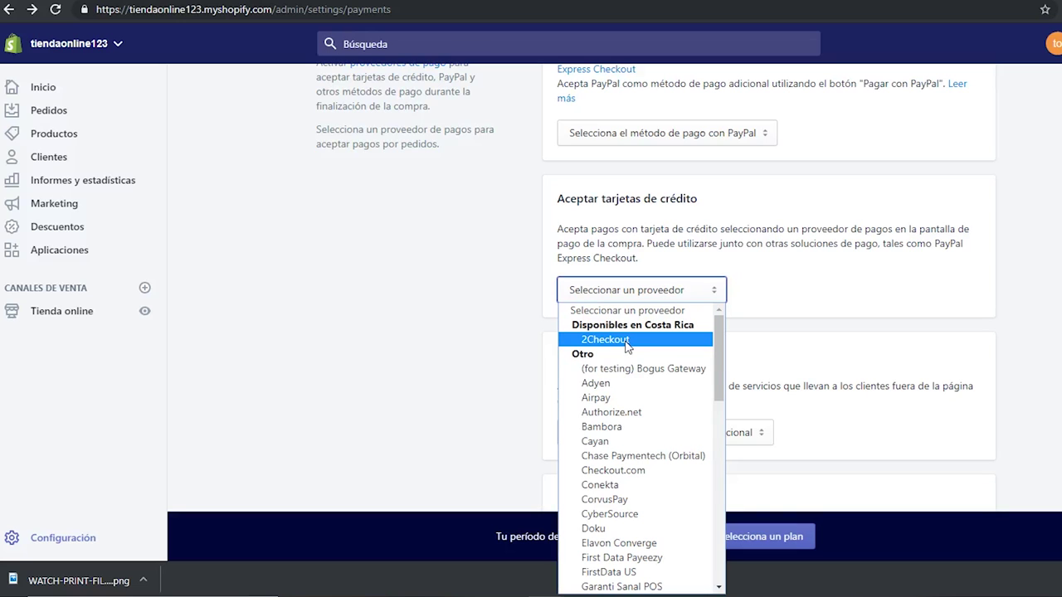
left_click(1036, 289)
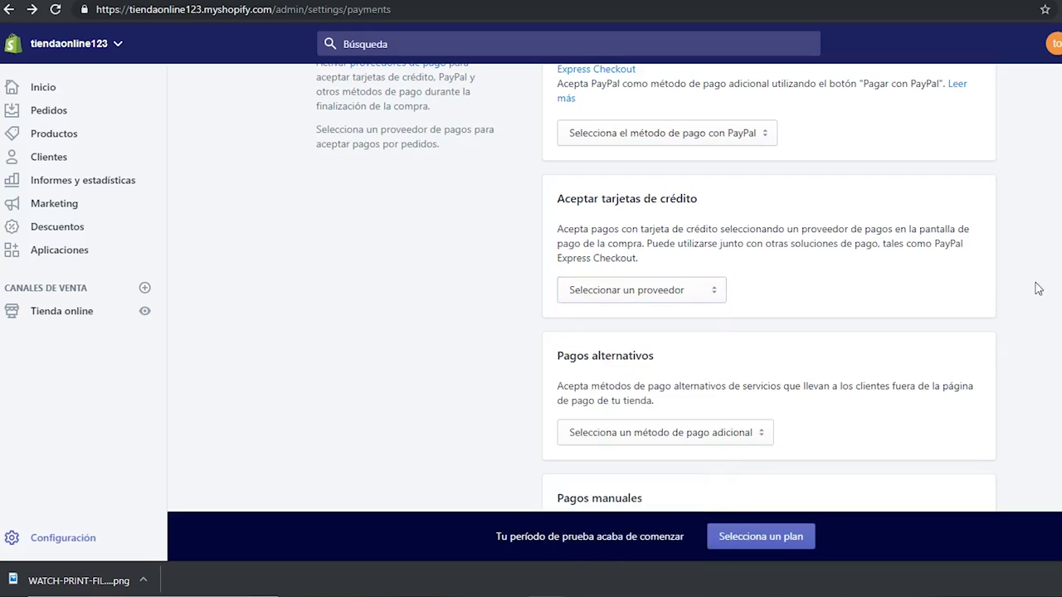
scroll(992, 412, "down", 4)
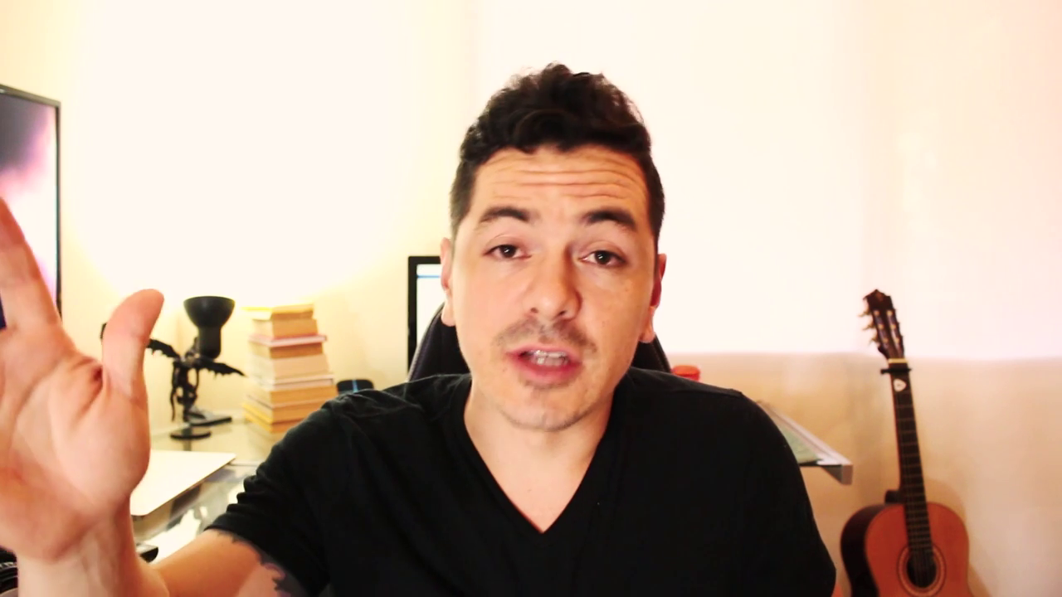